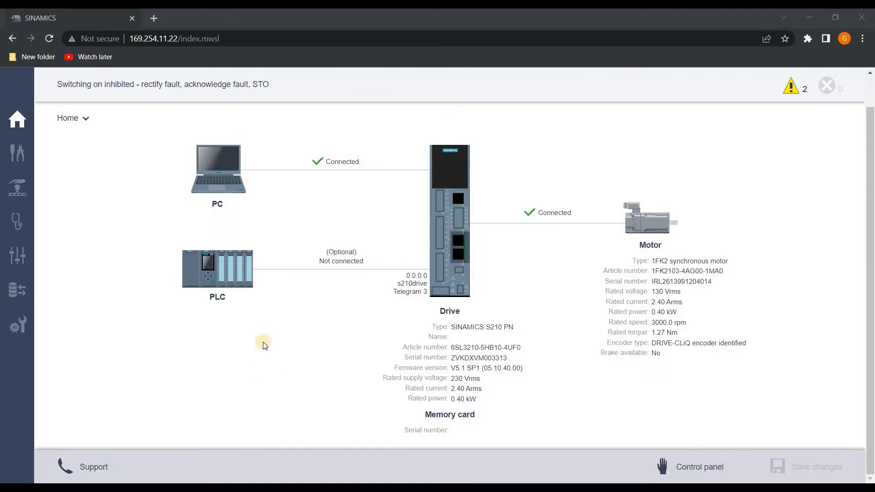
- Open the Safety Integrated commissioning page of the drive
click(457, 226)
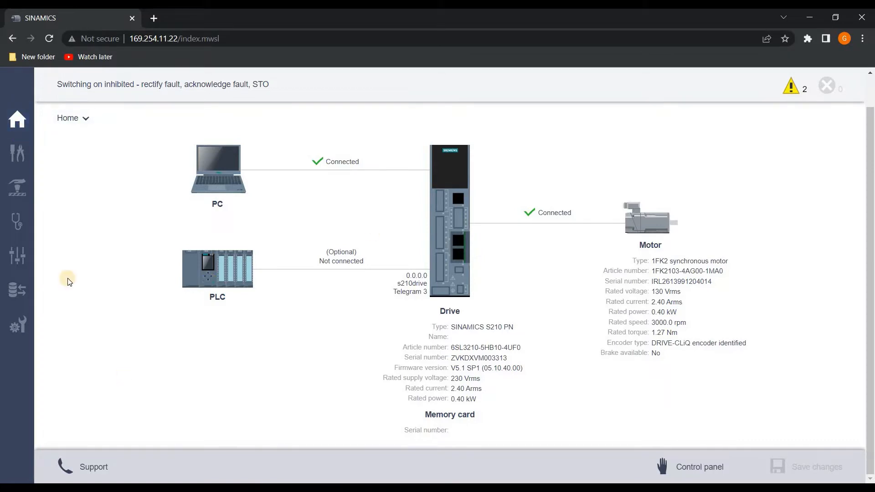
click(18, 187)
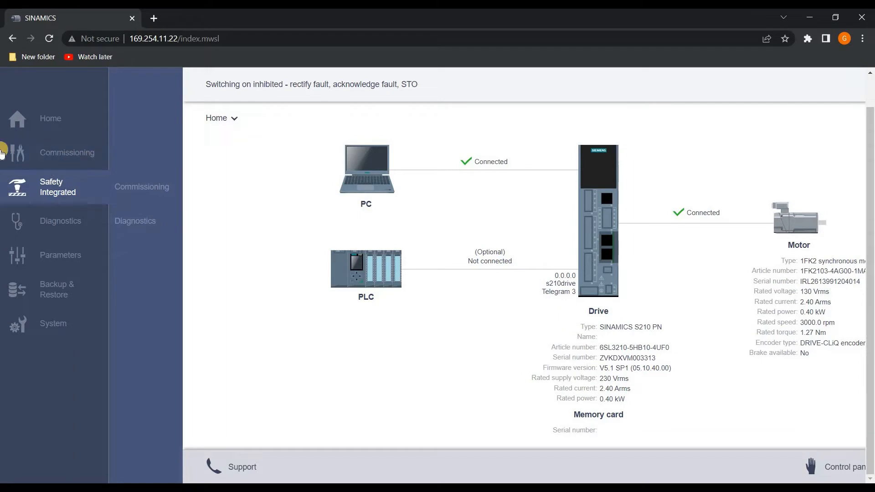
click(152, 190)
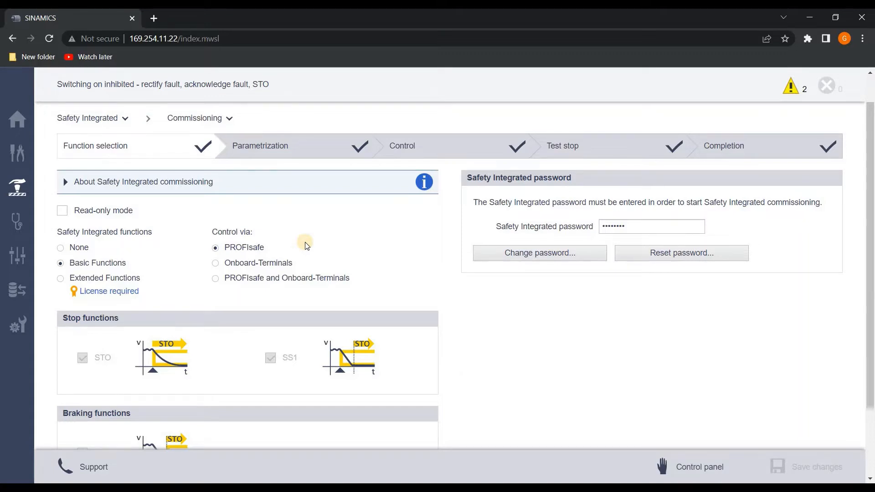
- Review the function selection and start Safety Integrated commissioning with Basic Functions controlled via PROFIsafe
scroll(306, 245, down, 1)
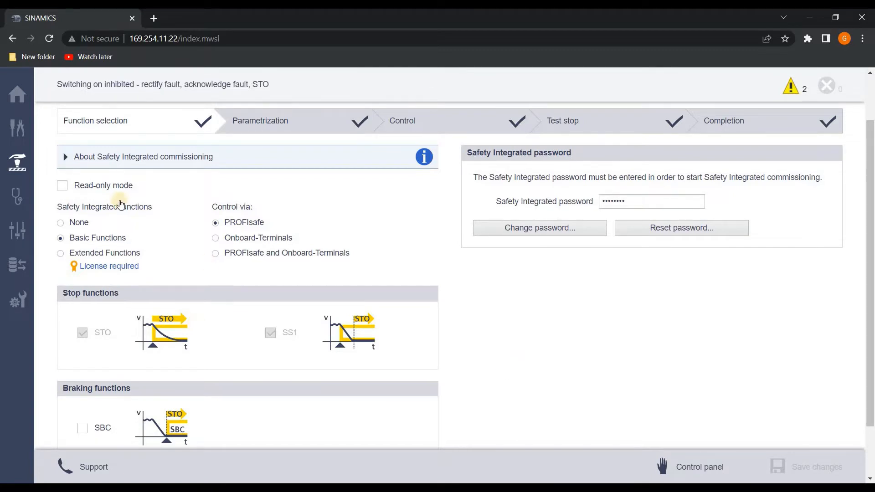
scroll(203, 262, down, 2)
scroll(82, 255, up, 2)
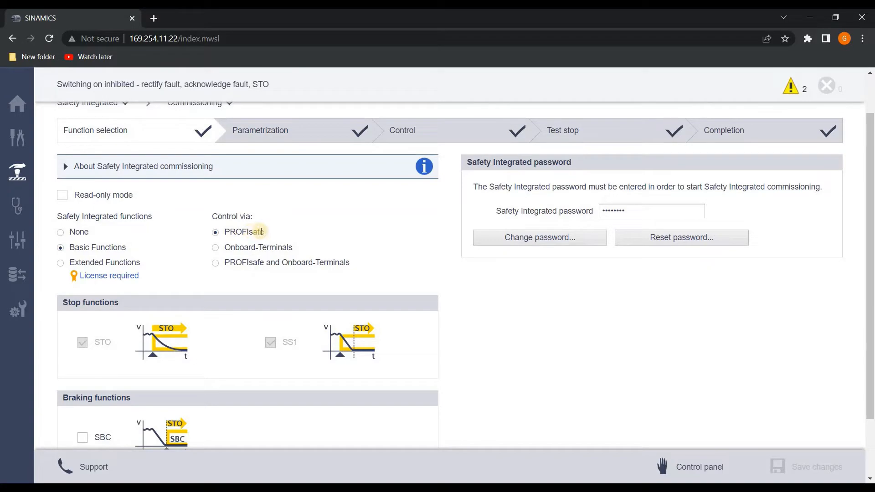
scroll(497, 255, down, 2)
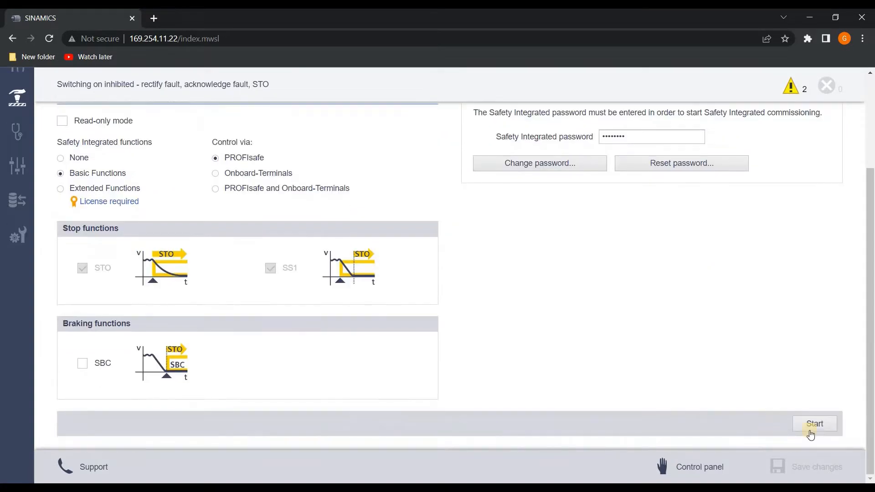
click(818, 433)
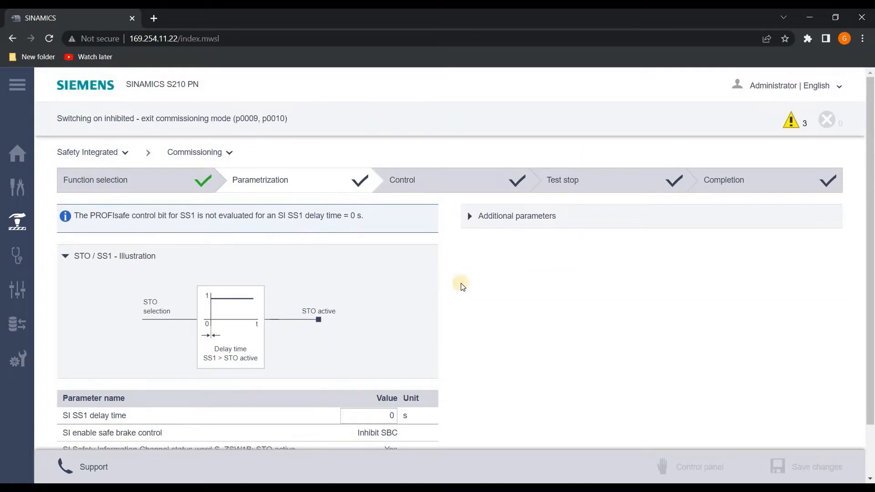
- Review the STO/SS1 settings including the additional parameters, and continue to the Control stage with the defaults
scroll(463, 286, down, 1)
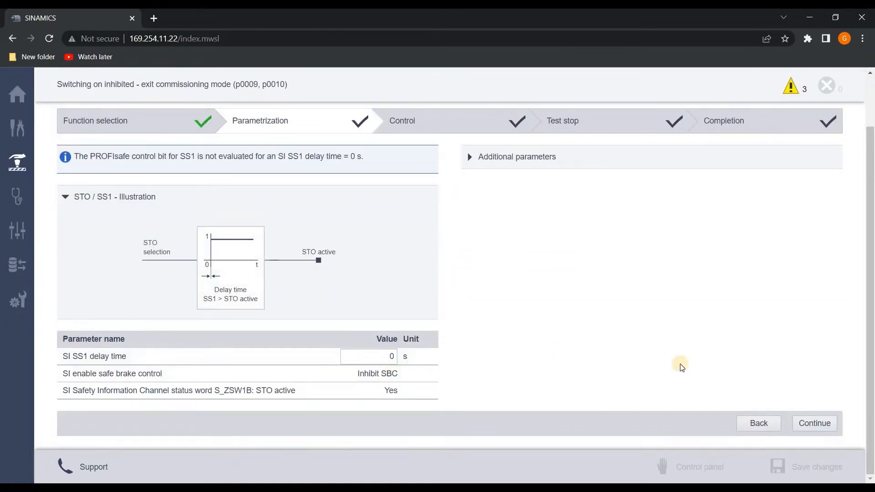
click(561, 188)
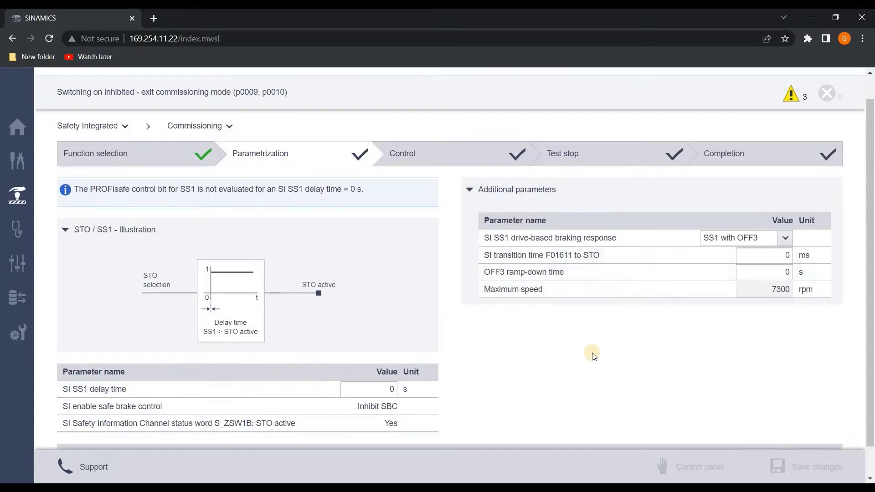
scroll(593, 357, down, 1)
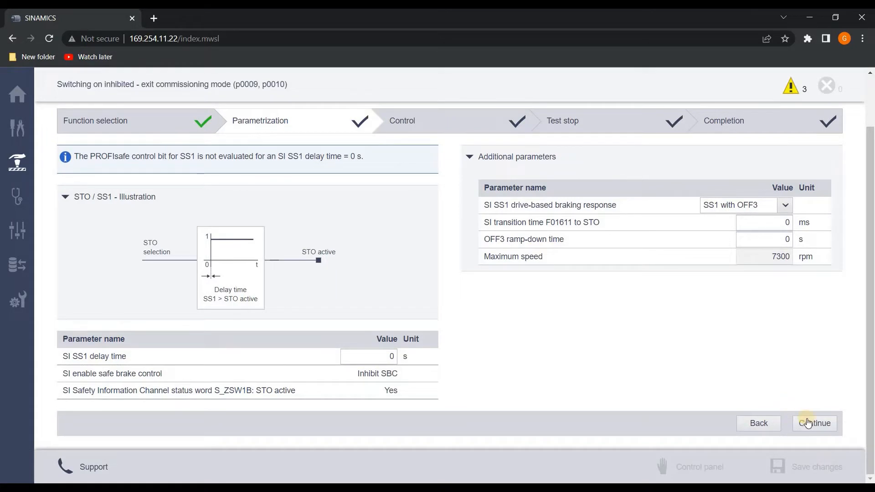
scroll(475, 230, up, 2)
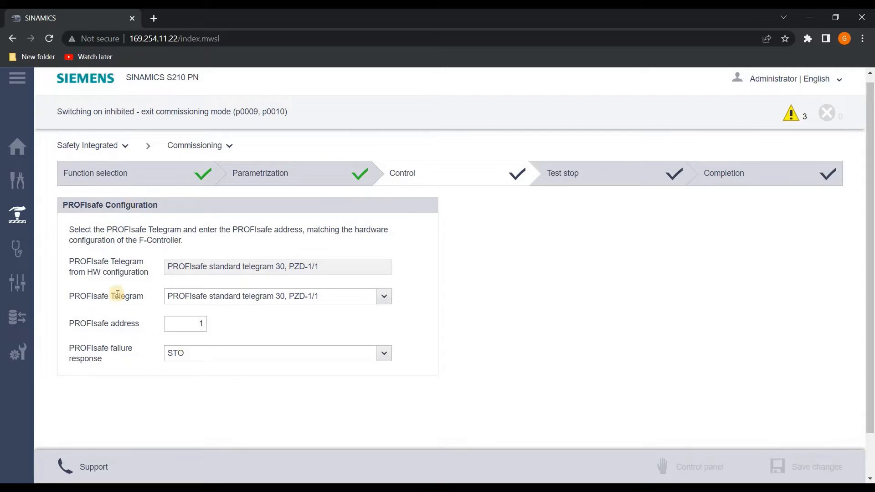
- Check the PROFIsafe telegram options, keep PROFIsafe standard telegram 30, PZD-1/1, and continue to the Test stop stage
click(385, 297)
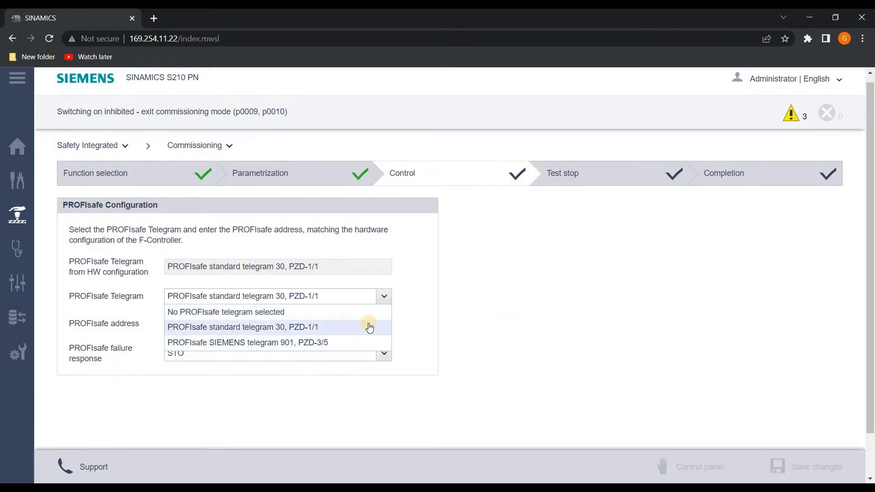
click(228, 405)
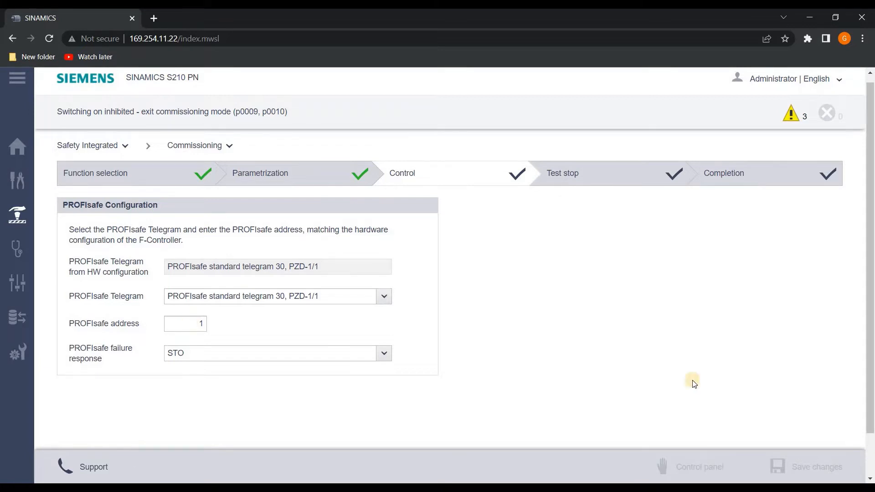
scroll(803, 381, down, 1)
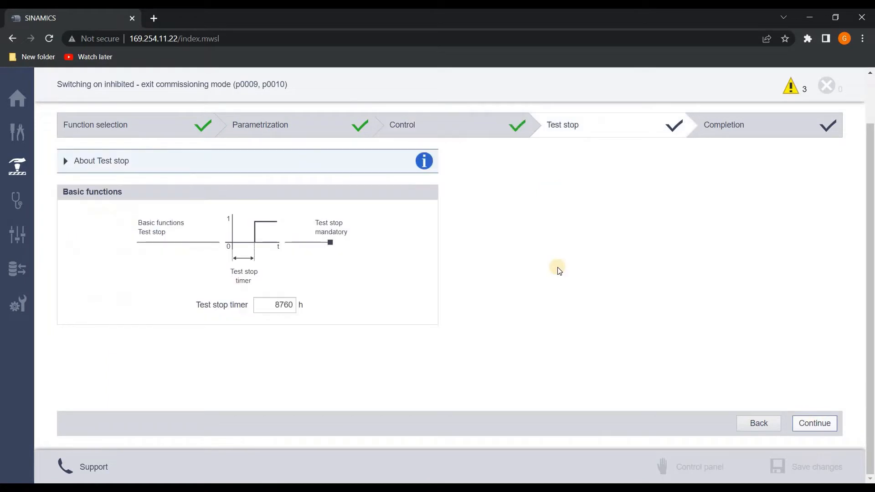
- Review the Basic functions test stop timer, keep it as set, and continue to the Completion stage
scroll(559, 268, up, 1)
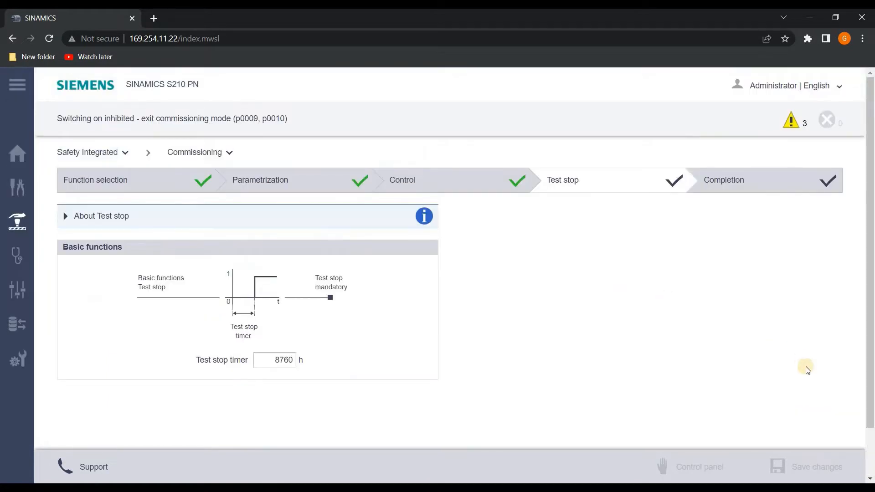
scroll(804, 364, down, 1)
click(816, 422)
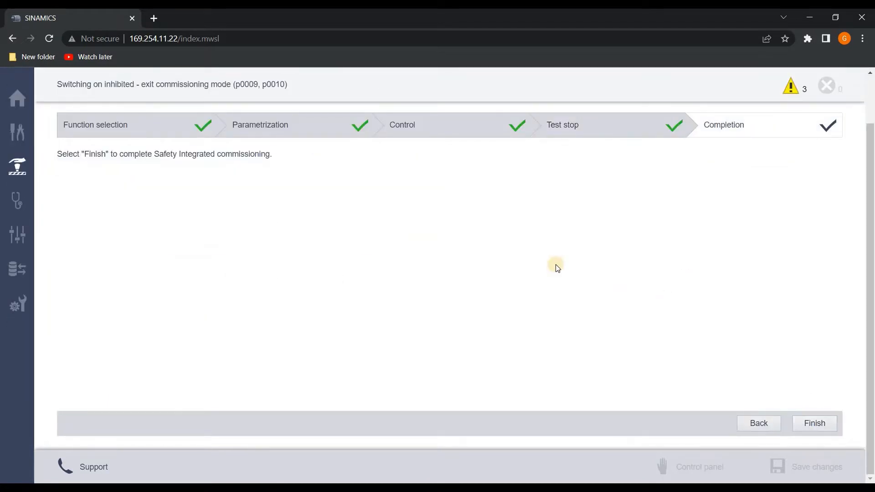
- Finish Safety Integrated commissioning and save all parameters power failure-proof in the drive
scroll(556, 264, up, 1)
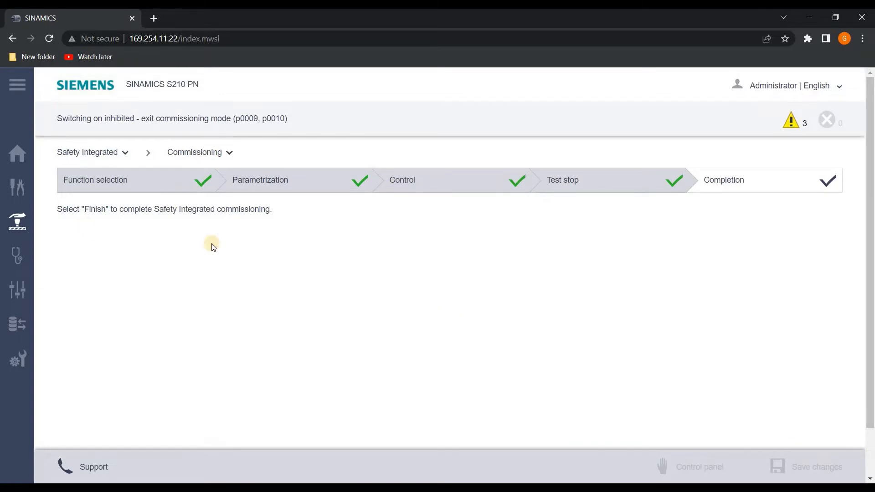
scroll(730, 364, down, 1)
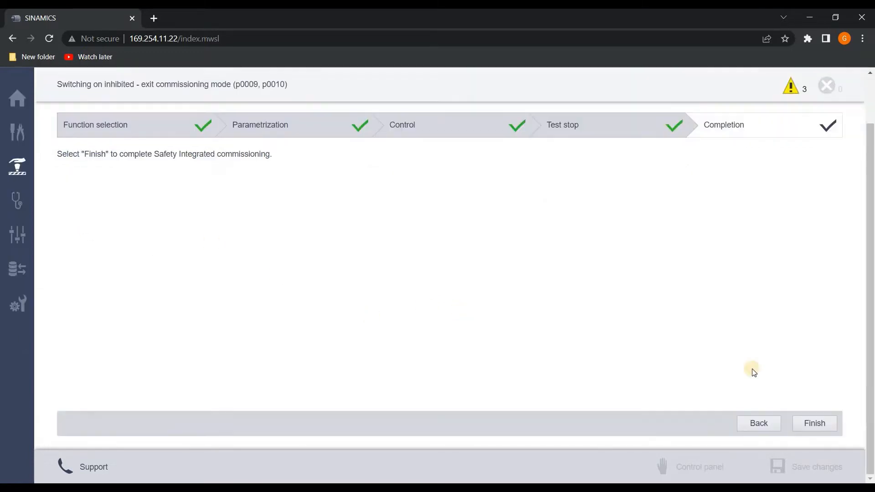
click(828, 430)
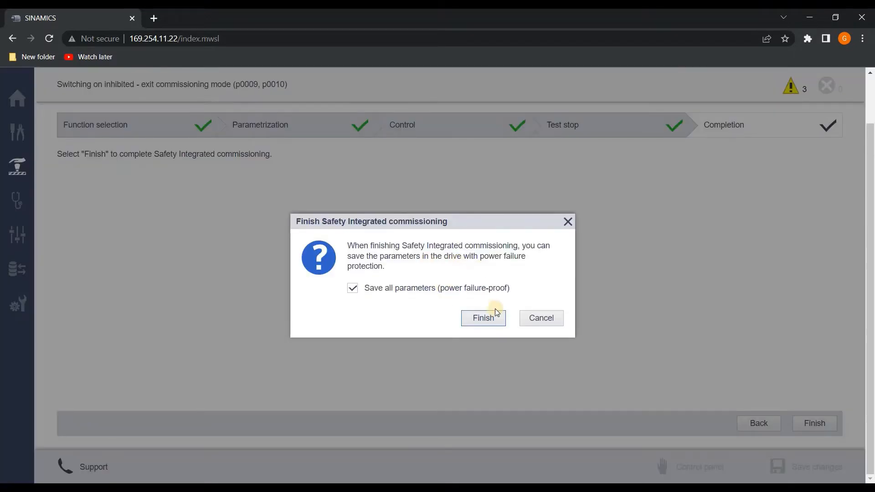
click(486, 322)
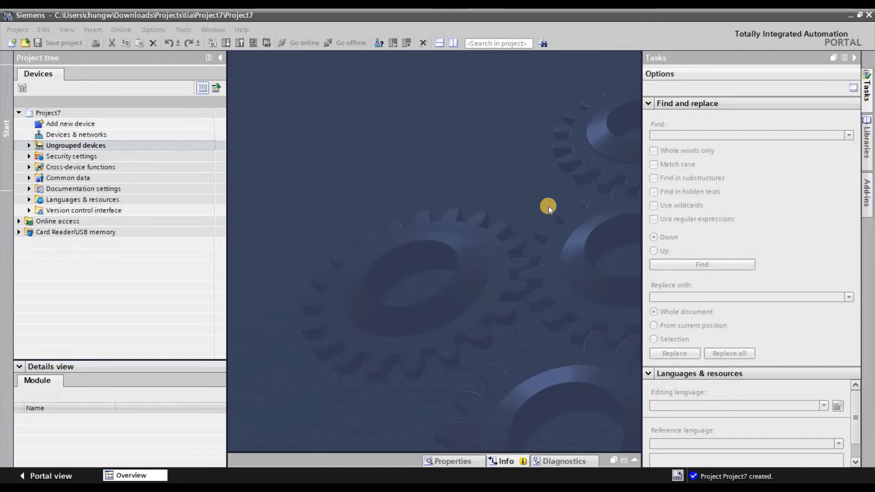
- In TIA Portal, add a SIMATIC S7-1200 CPU 1212FC DC/DC/DC, article 6ES7 212-1AF40-0XB0, version V4.4, as PLC_1
double_click(93, 125)
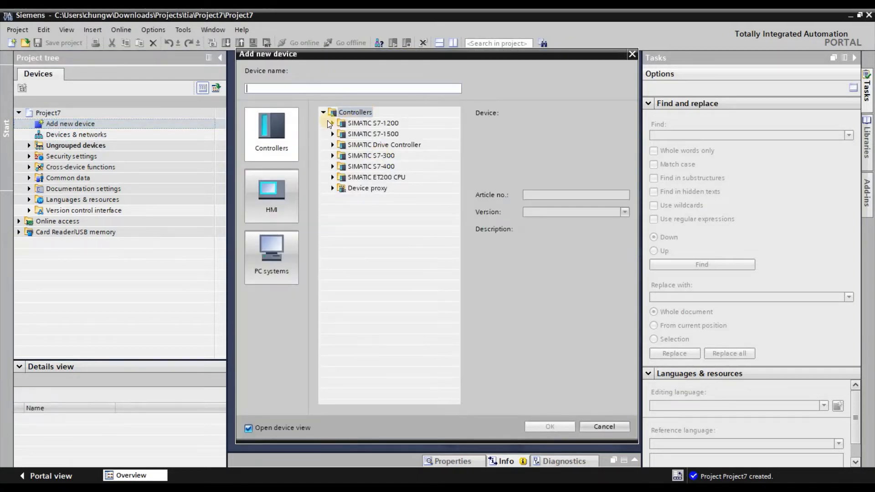
click(333, 123)
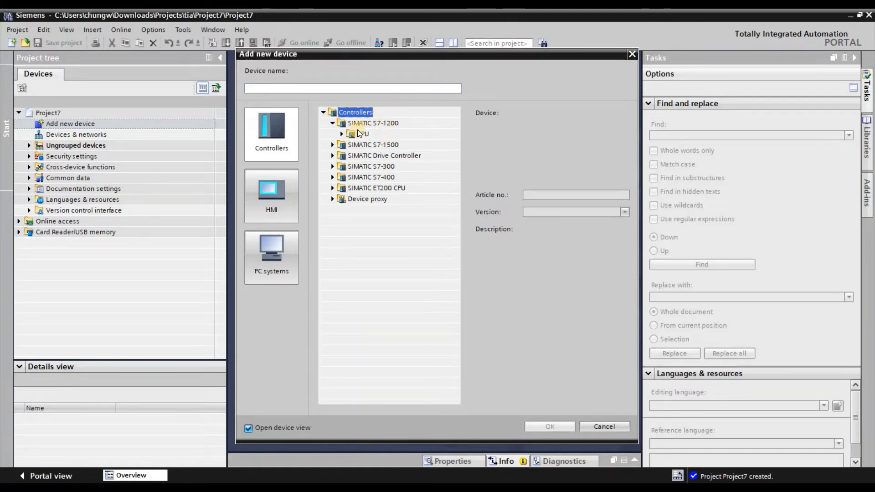
click(342, 134)
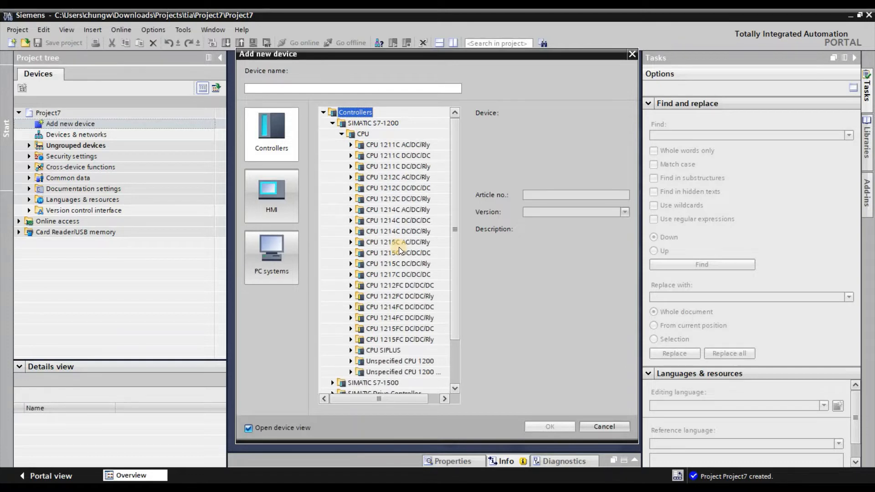
click(375, 286)
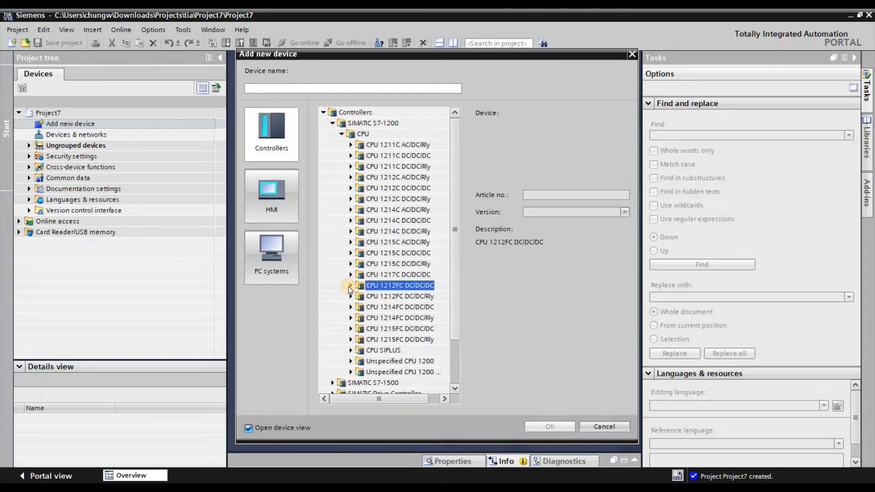
click(349, 286)
click(410, 294)
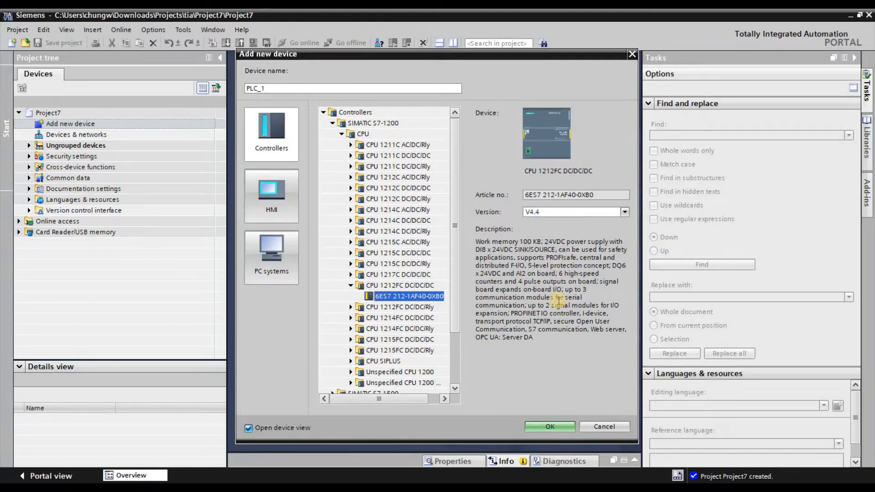
click(551, 425)
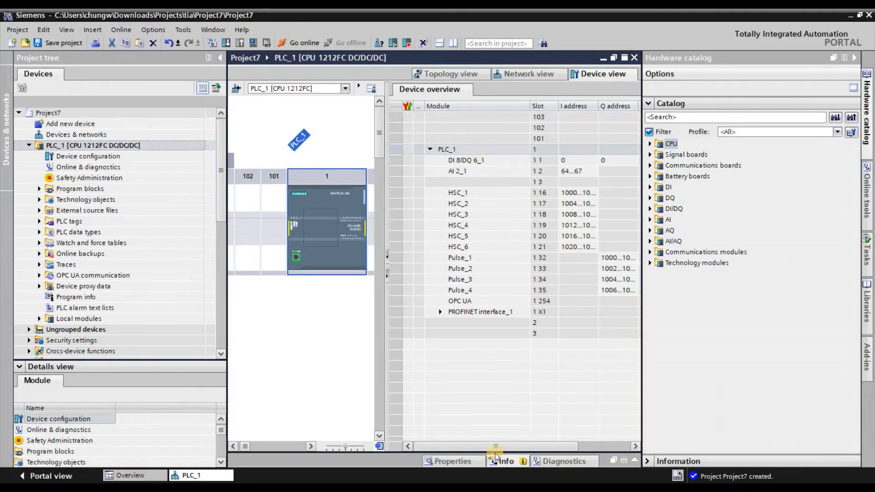
- Show the project's network view with a wider graphic area and display the device address labels
drag(491, 294, 491, 295)
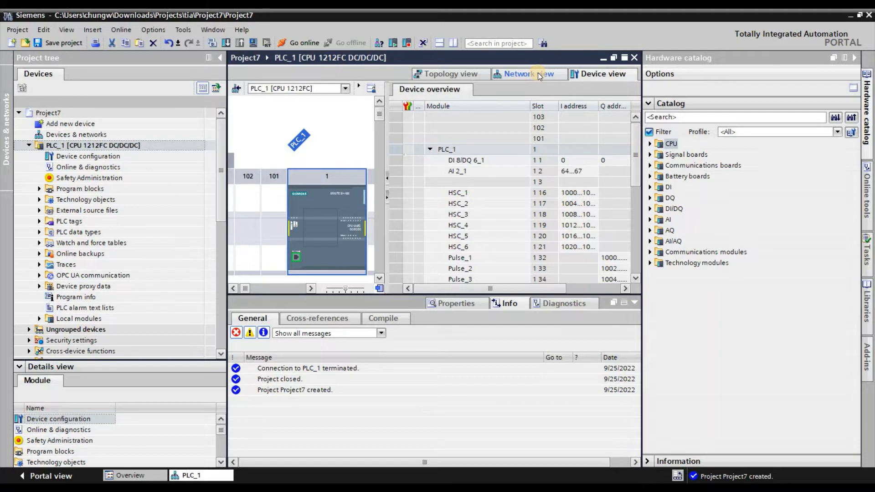
click(538, 74)
click(373, 170)
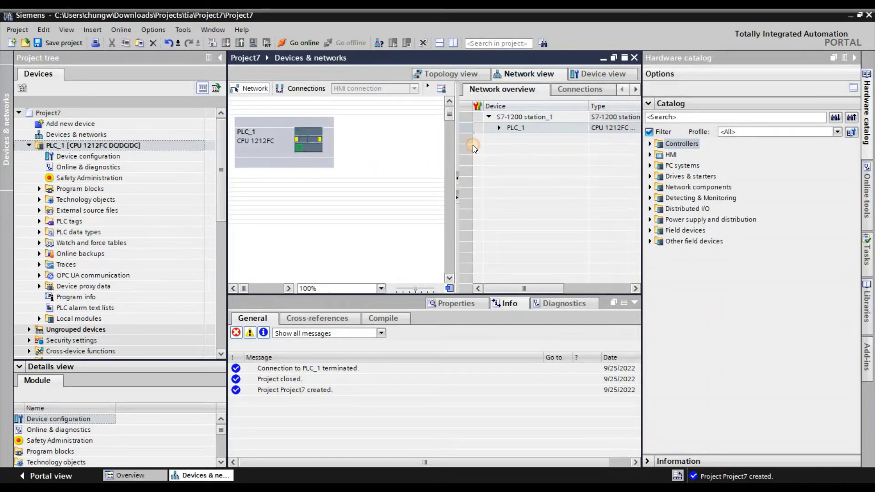
drag(457, 189, 538, 189)
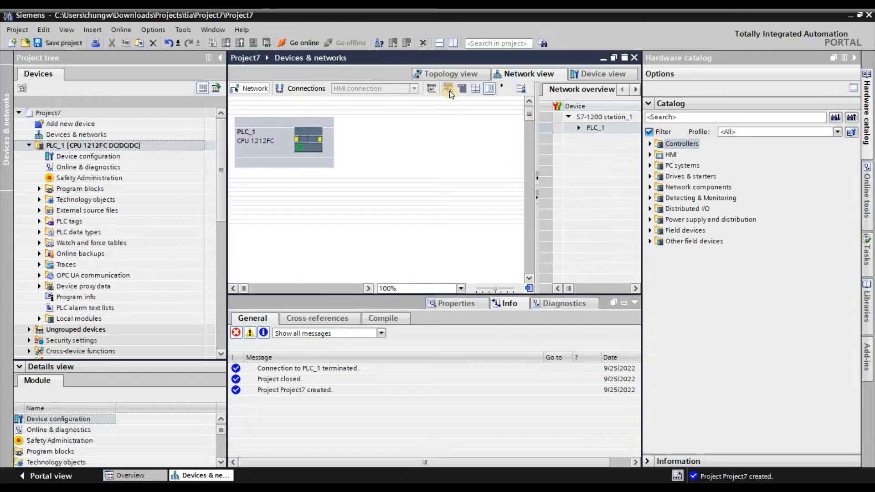
click(450, 91)
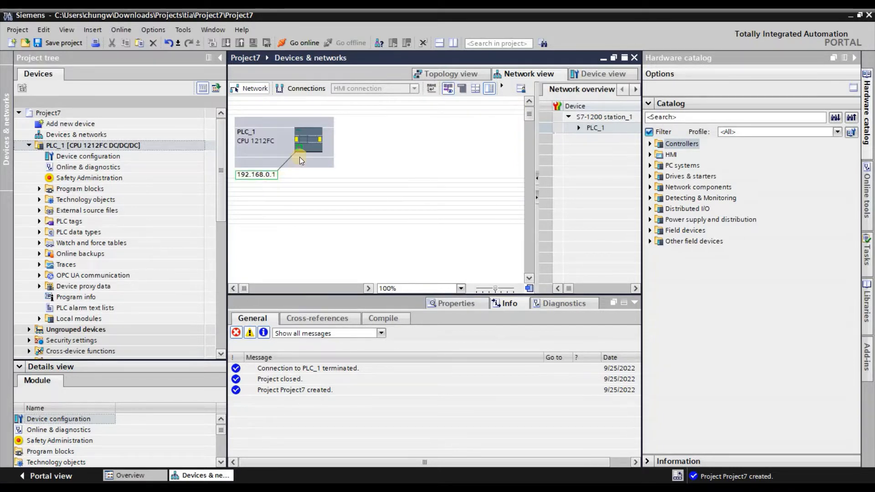
- Set the PROFINET IP address of PLC_1 to 192.168.3.51 in the network view
click(267, 177)
double_click(267, 177)
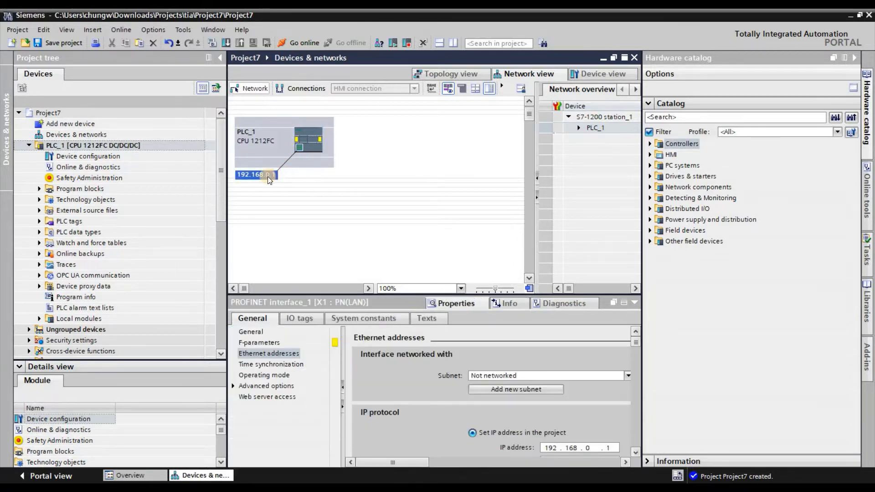
click(266, 172)
text(3.51)
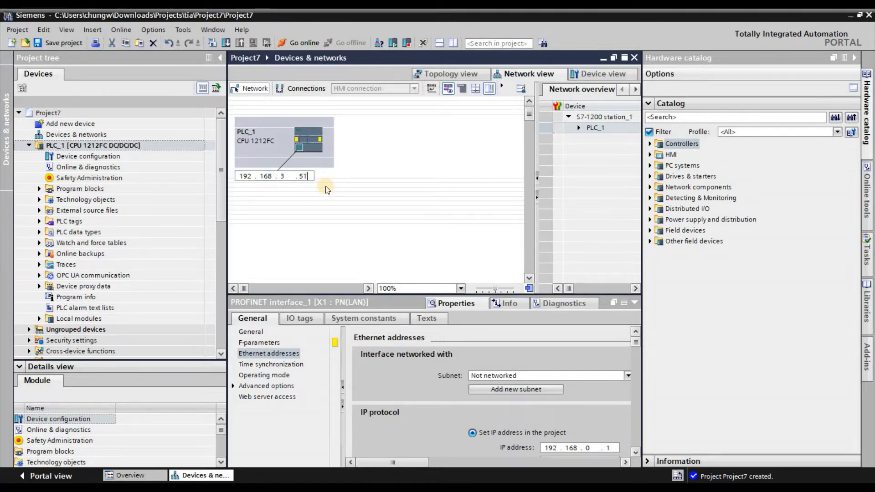
click(351, 193)
click(351, 192)
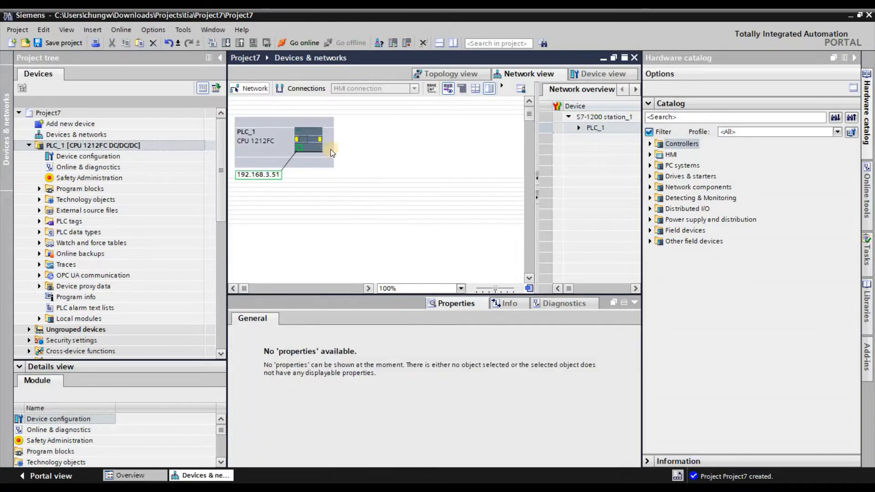
- Set the configuration time in PLC_1's startup properties to 6000 ms
click(321, 143)
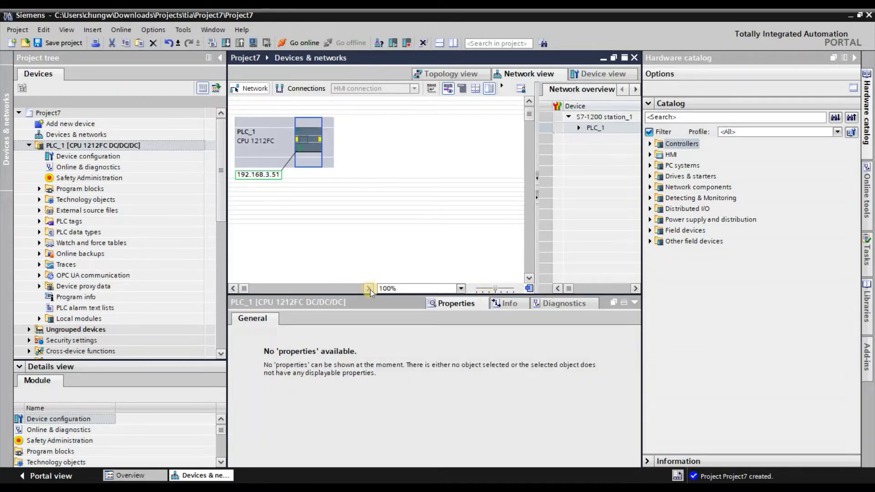
drag(368, 294, 365, 217)
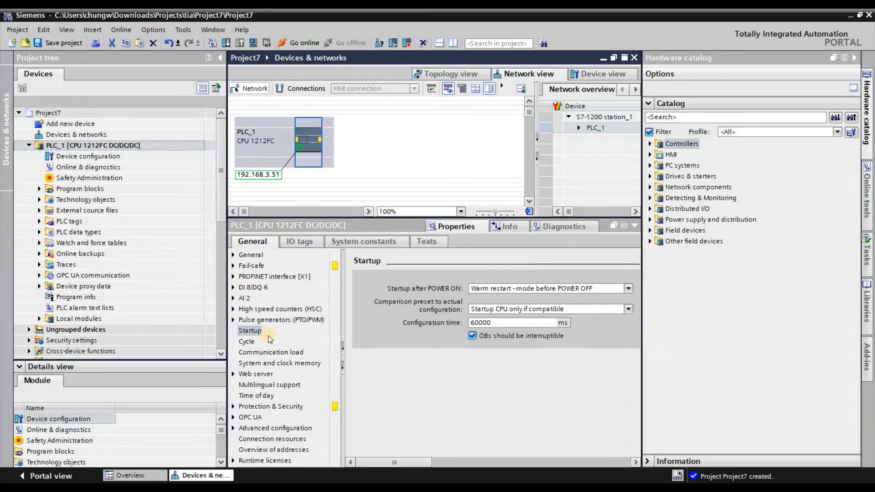
click(506, 319)
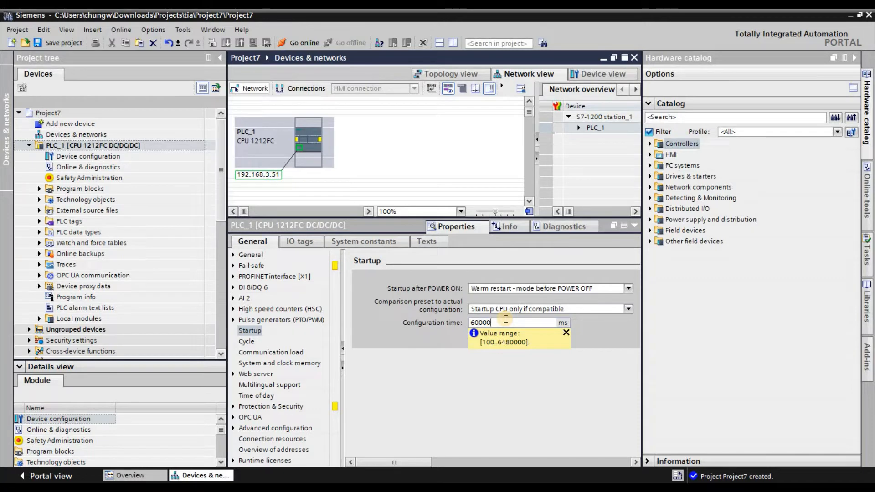
key(BackSpace)
key(Return)
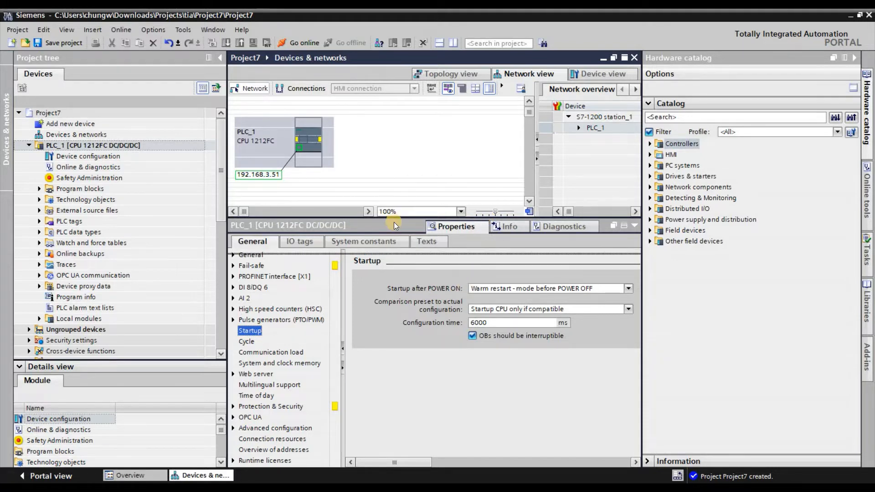
drag(393, 223, 394, 267)
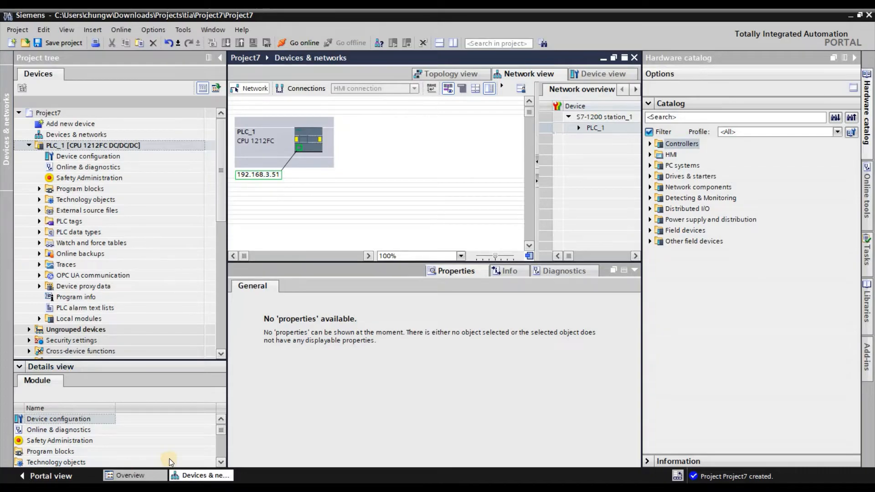
click(185, 433)
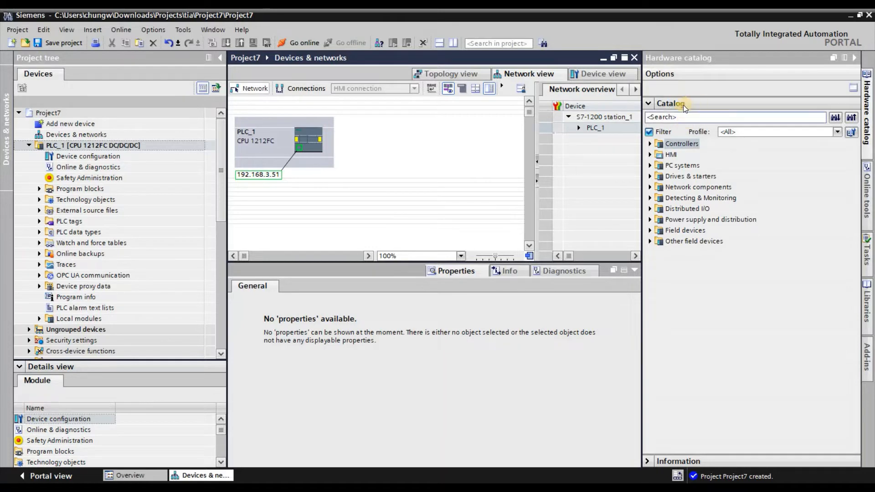
- Search the hardware catalog for s210 and add a SINAMICS S210 PN V5.1 drive beside PLC_1 in the network view
click(678, 118)
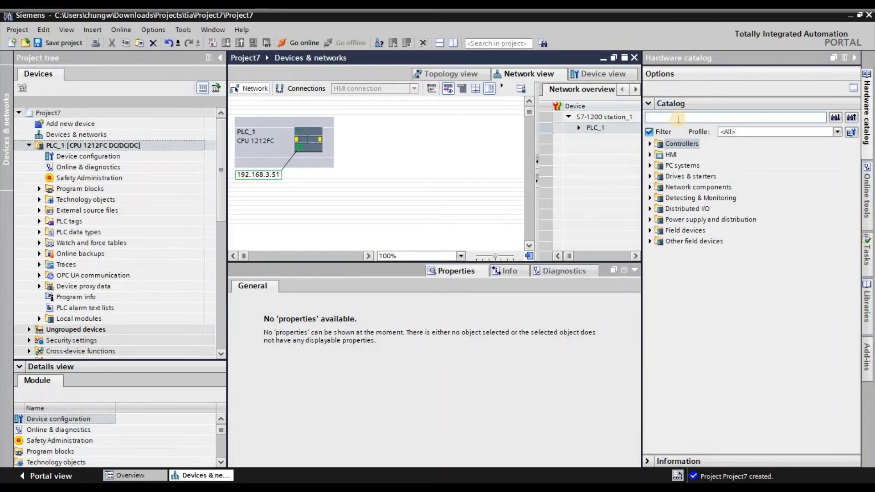
text(s210)
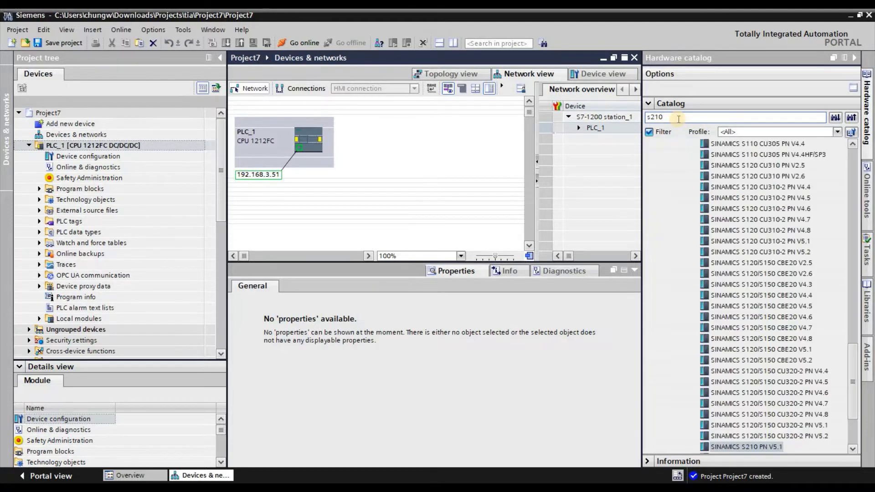
drag(851, 397, 847, 420)
drag(748, 371, 392, 136)
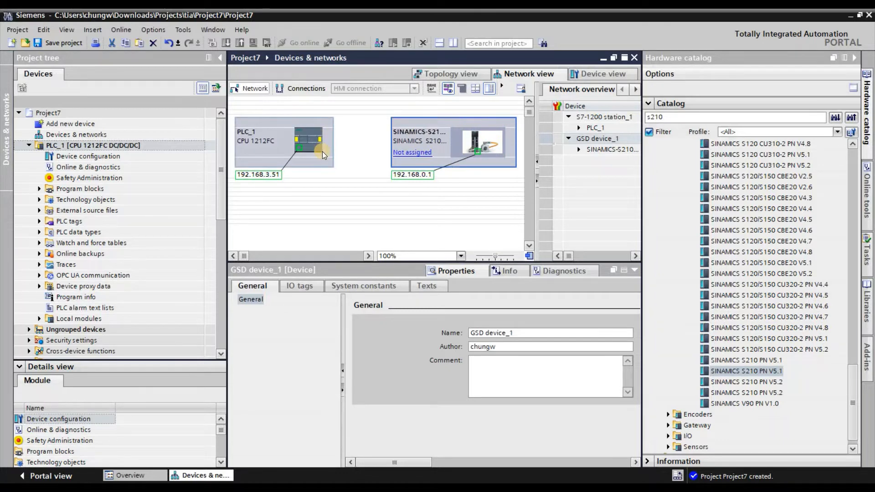
- Assign the SINAMICS S210 drive to the IO controller PLC_1.PROFINET interface_1
click(417, 153)
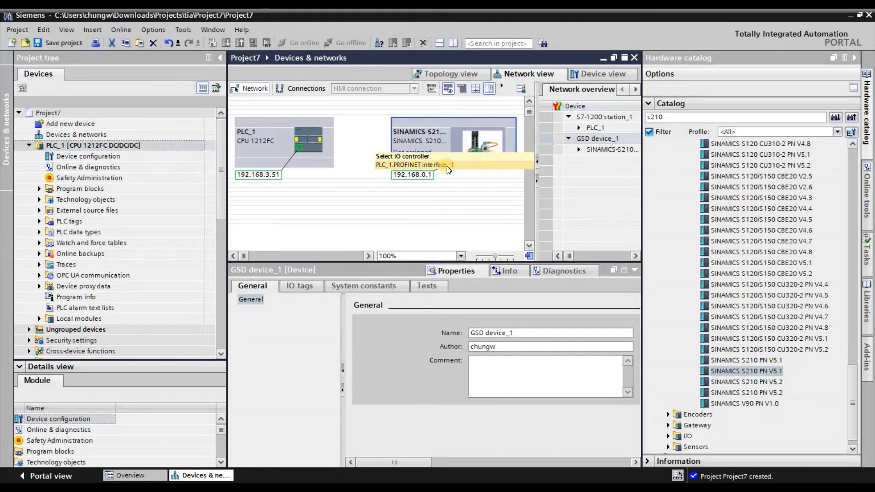
click(405, 165)
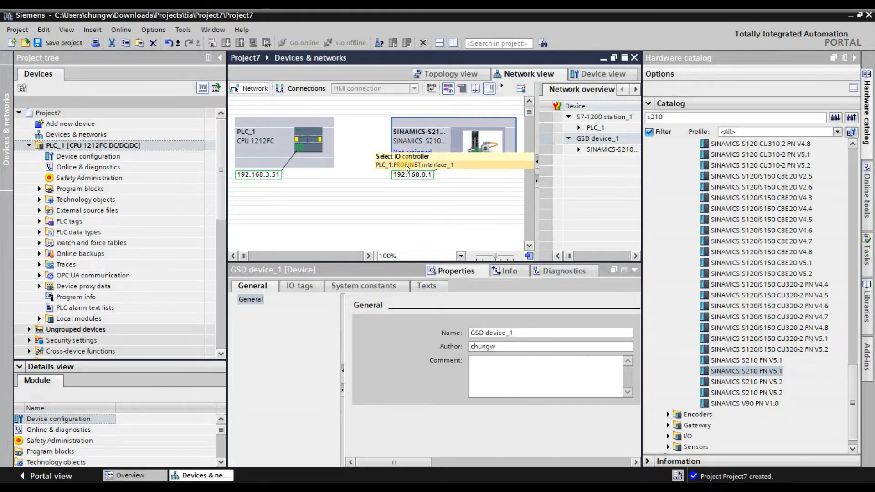
click(445, 188)
- Set the S210 drive's PROFINET IP address to 192.168.3.96 in the network view
click(458, 176)
click(457, 176)
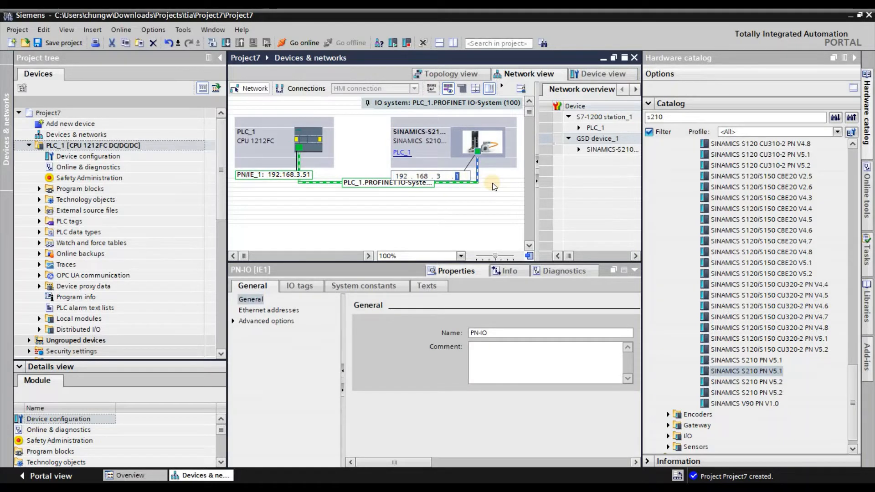
text(96)
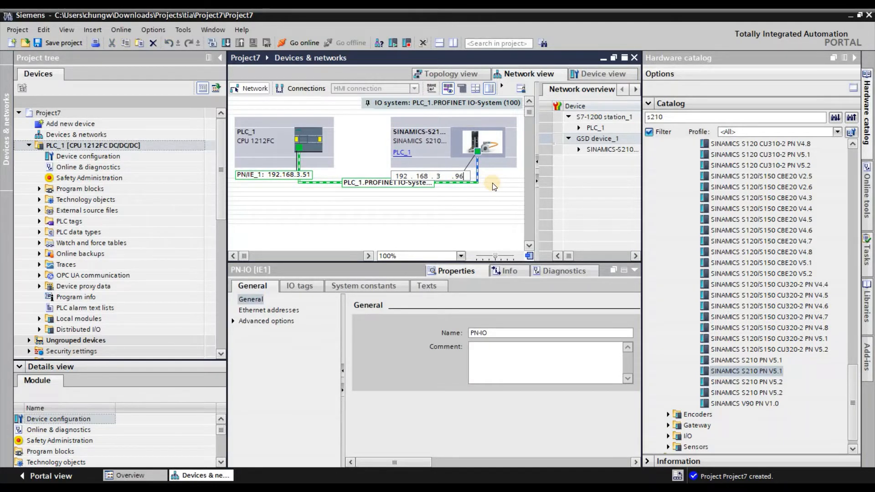
key(Return)
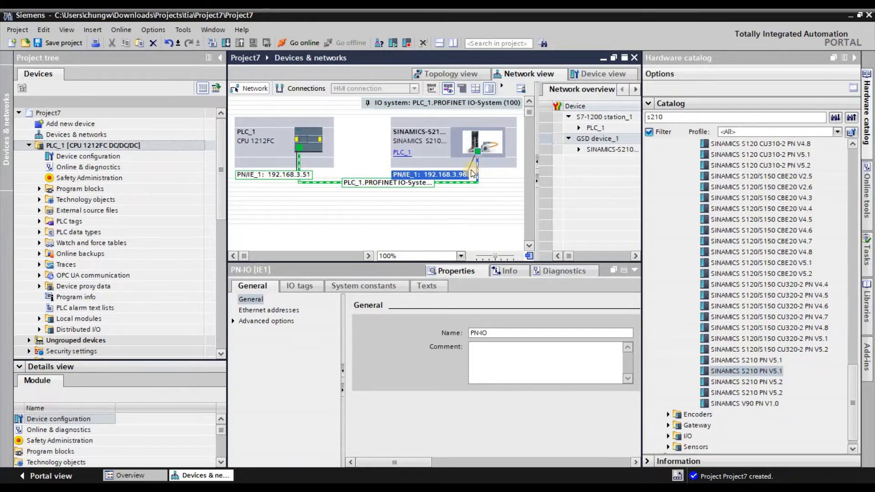
click(490, 165)
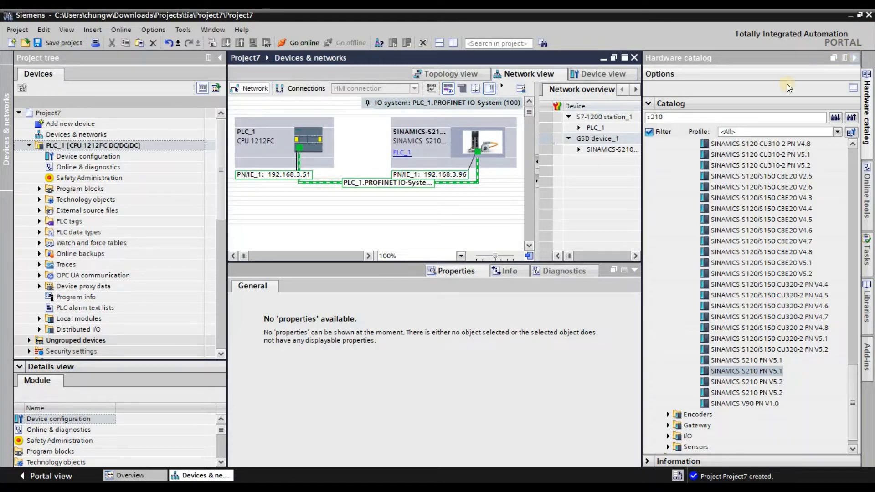
- Turn off automatic generation of the PROFINET device name in the S210 drive's Ethernet address properties
click(856, 59)
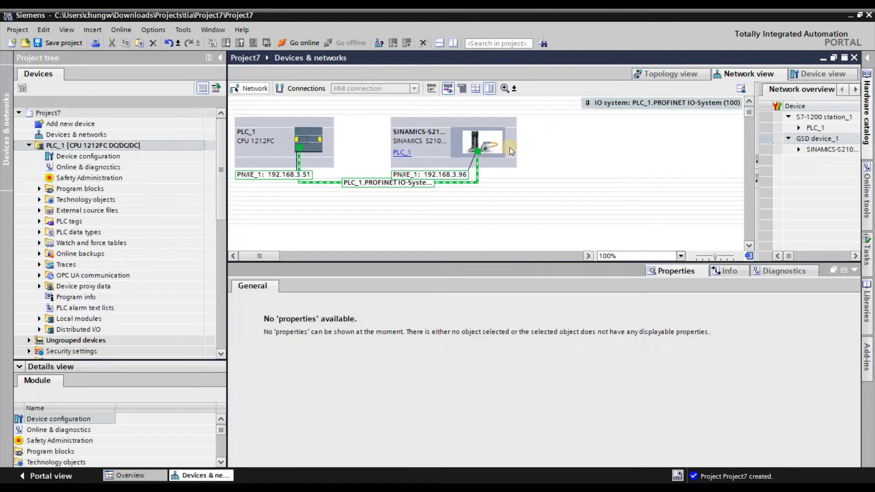
click(444, 121)
click(496, 152)
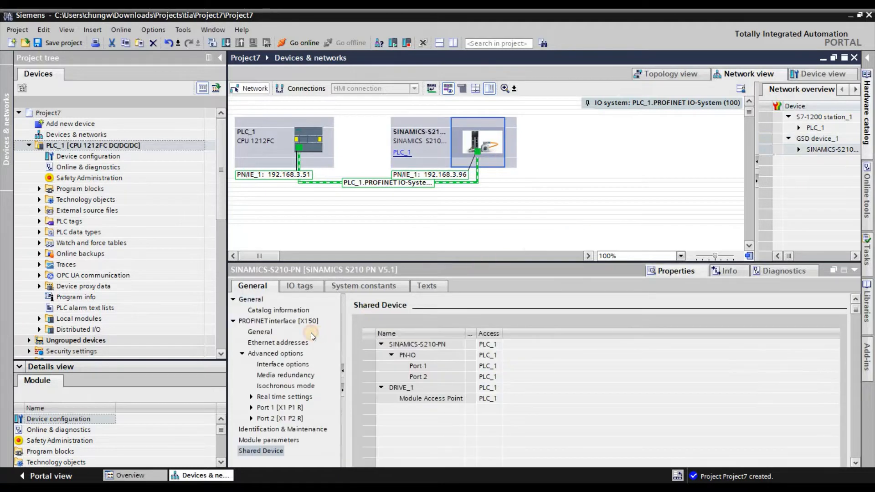
click(261, 332)
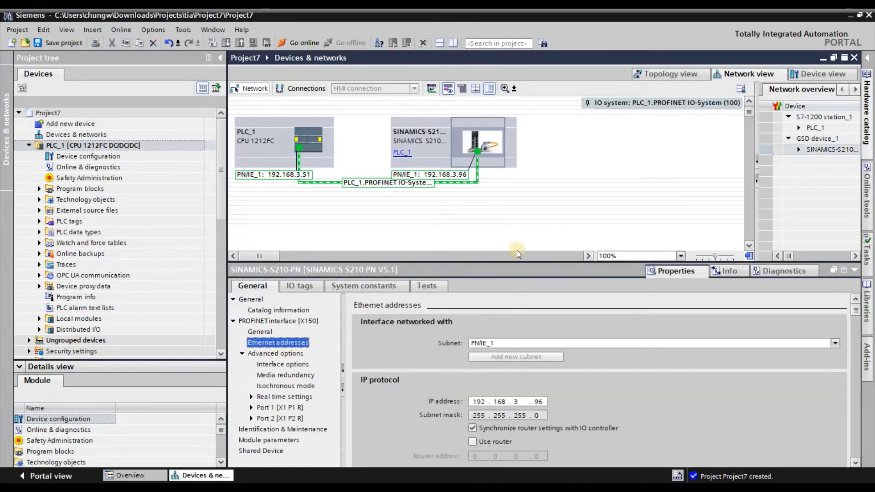
drag(502, 263, 524, 204)
scroll(463, 351, down, 2)
scroll(463, 349, down, 3)
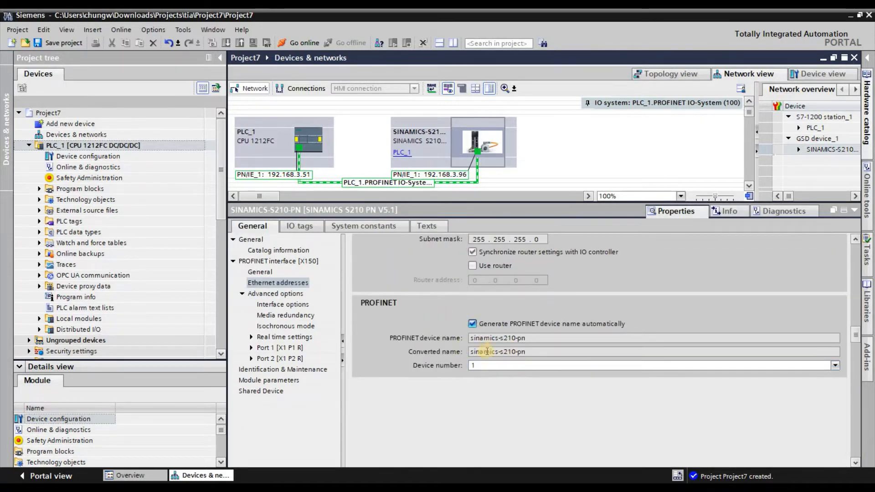
click(472, 324)
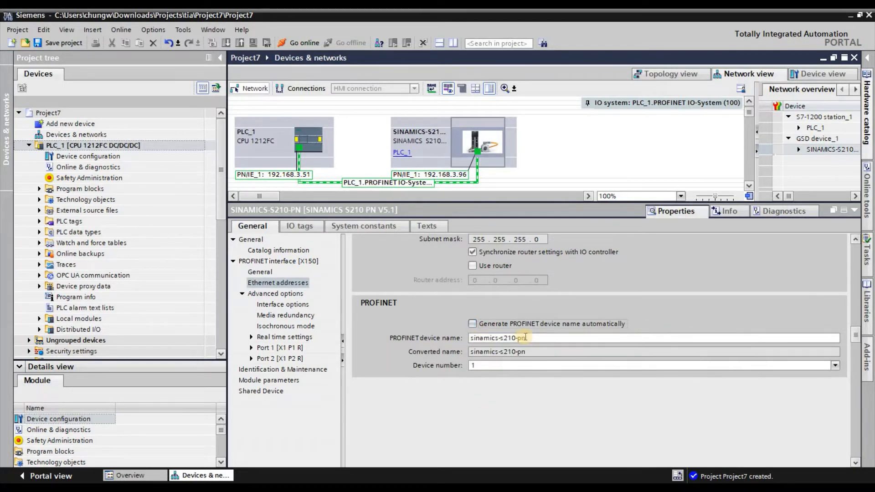
click(530, 336)
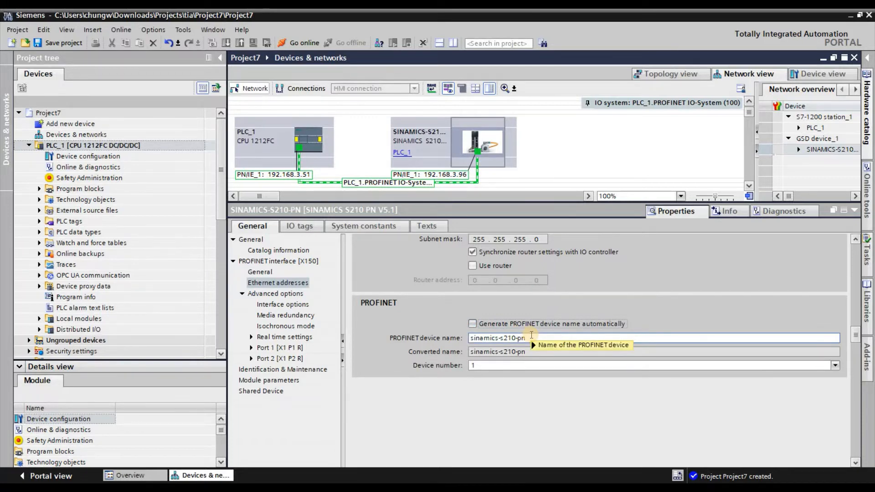
mouse_move(531, 335)
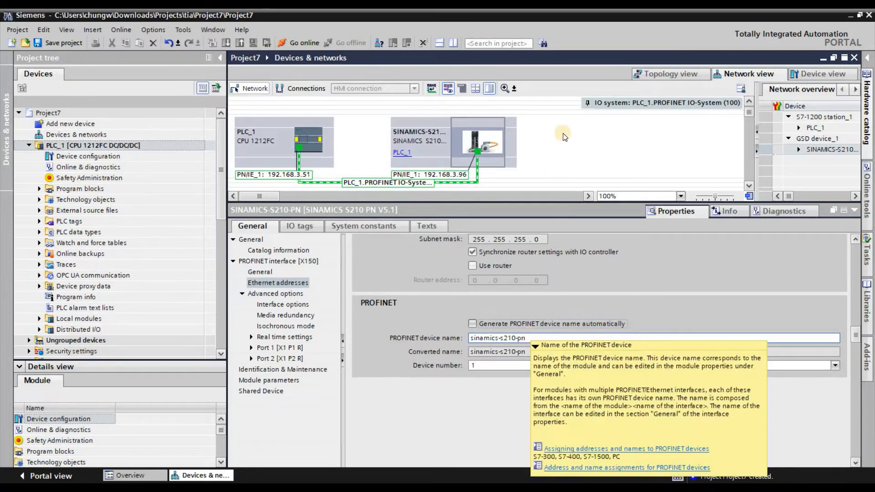
click(379, 55)
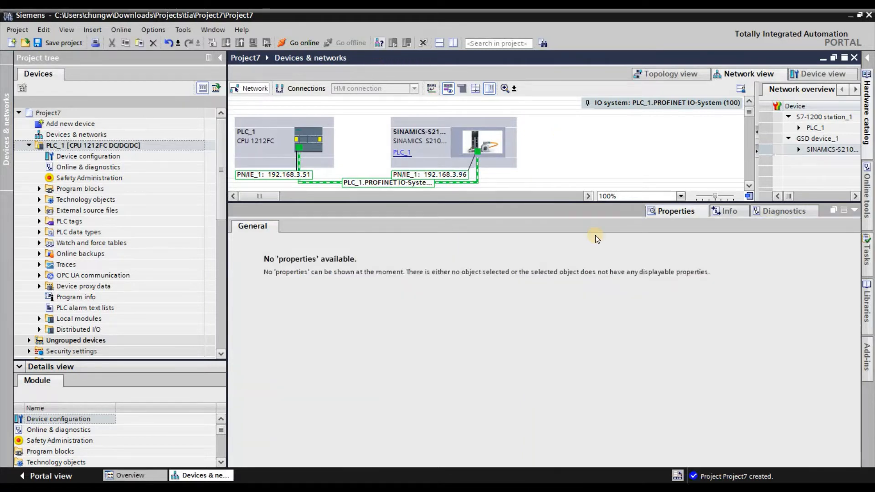
- Scan for accessible devices over PN/IE with the ASIX AX88179 USB 3.0 to Gigabit Ethernet adapter to check the real drive's name and address
click(379, 43)
click(541, 127)
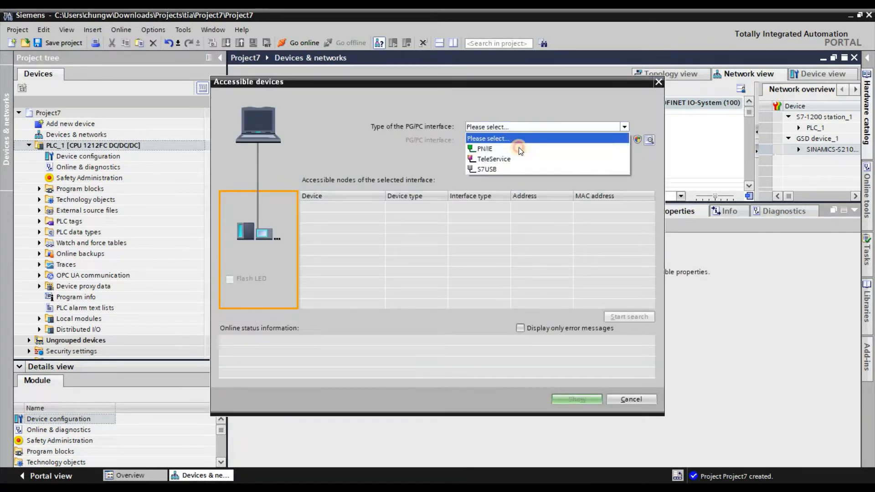
click(506, 138)
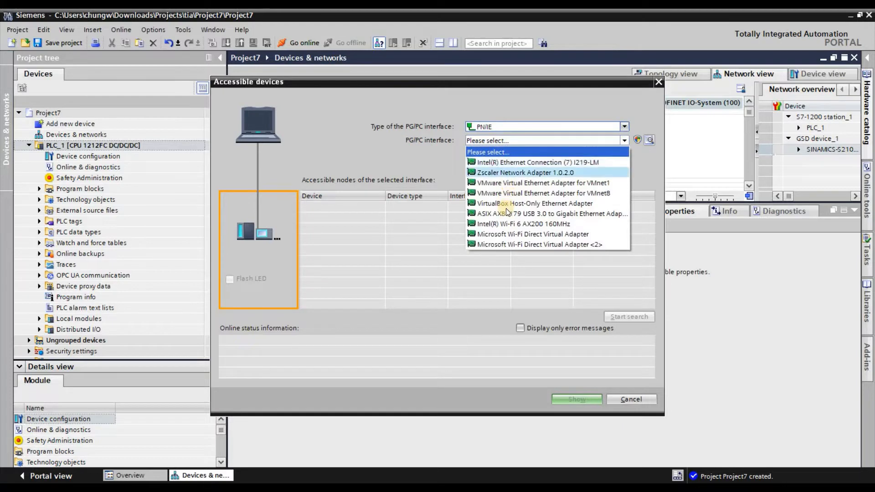
click(628, 316)
click(627, 317)
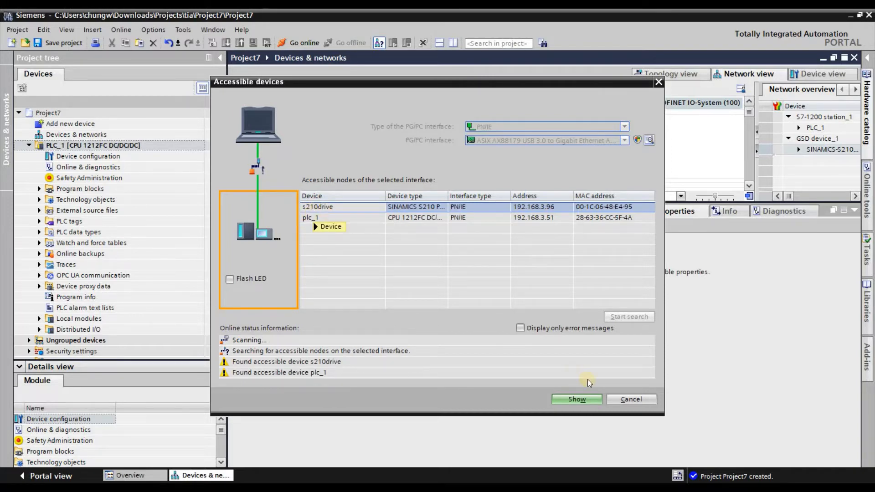
click(627, 398)
- Set the S210 drive's PROFINET device name to s210drive and review its Ethernet address settings
click(483, 128)
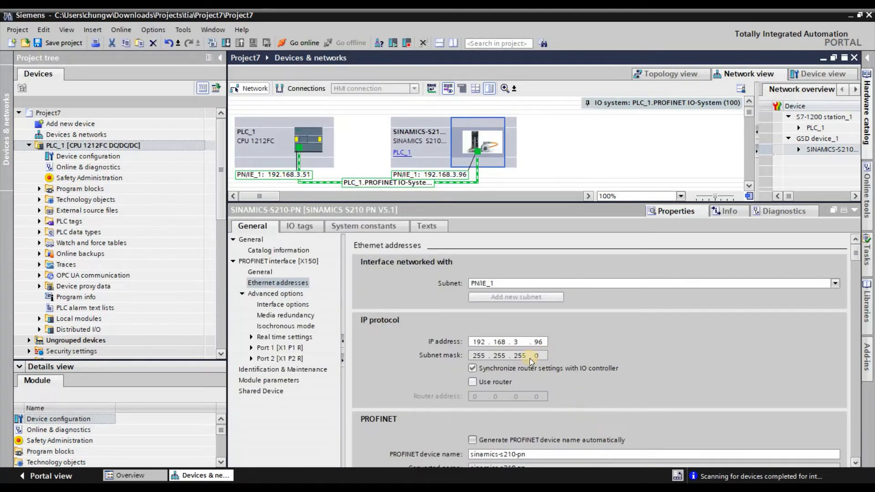
scroll(533, 347, down, 3)
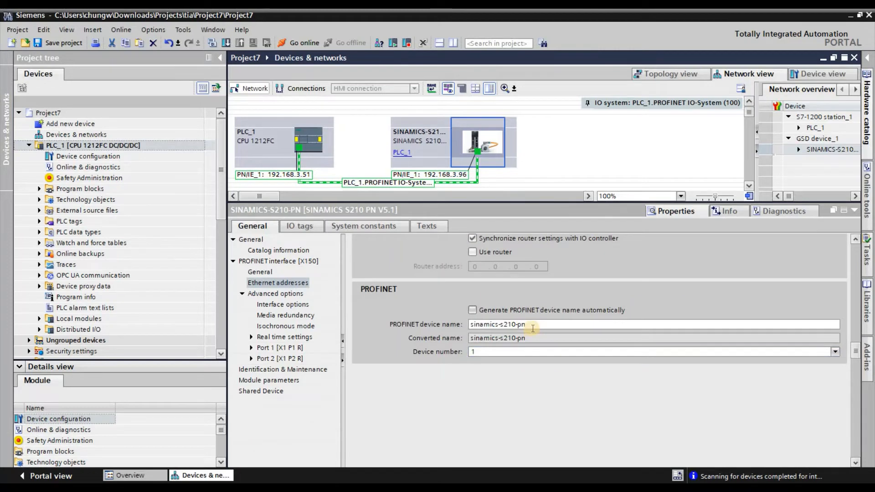
drag(531, 324, 417, 321)
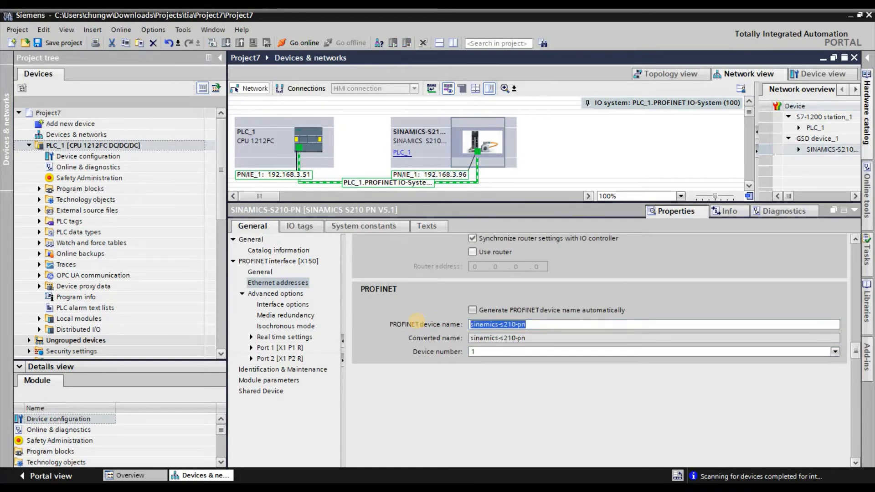
text(s210dr)
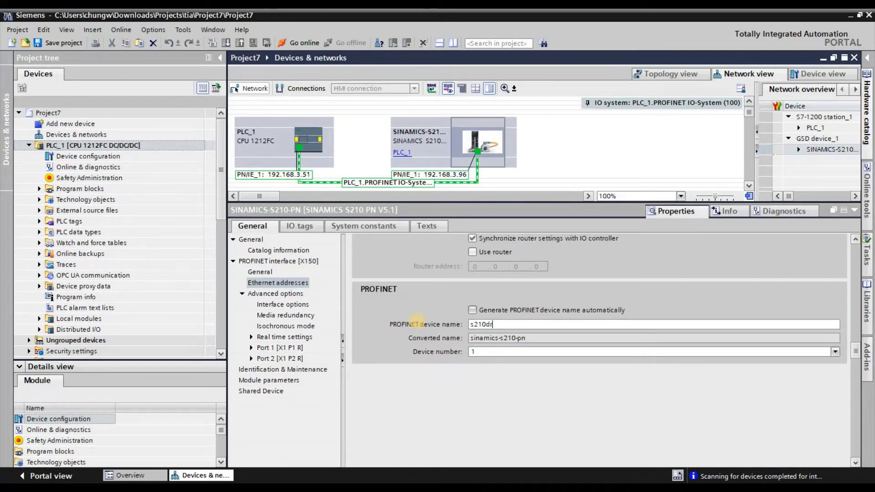
text(ive)
key(Return)
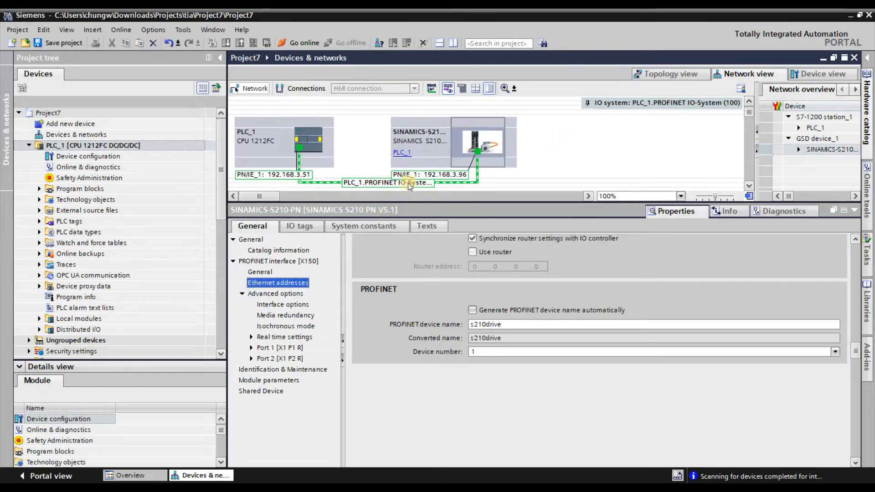
click(486, 153)
click(485, 152)
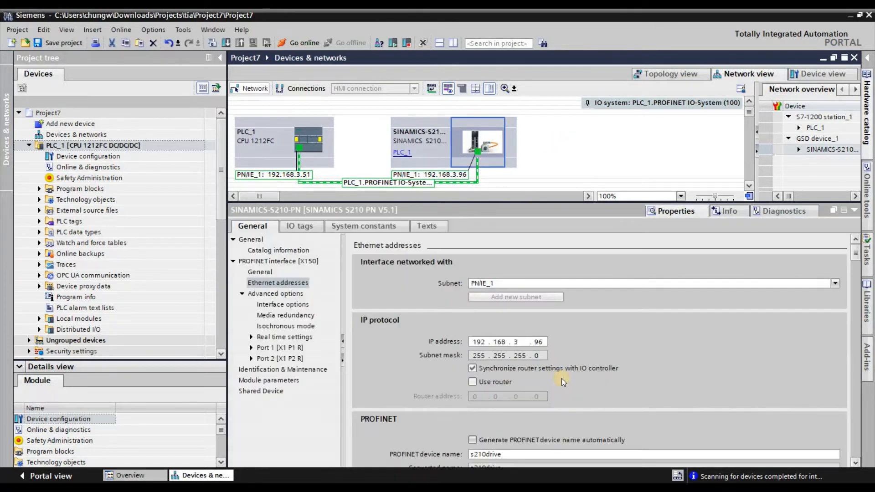
scroll(485, 428, down, 1)
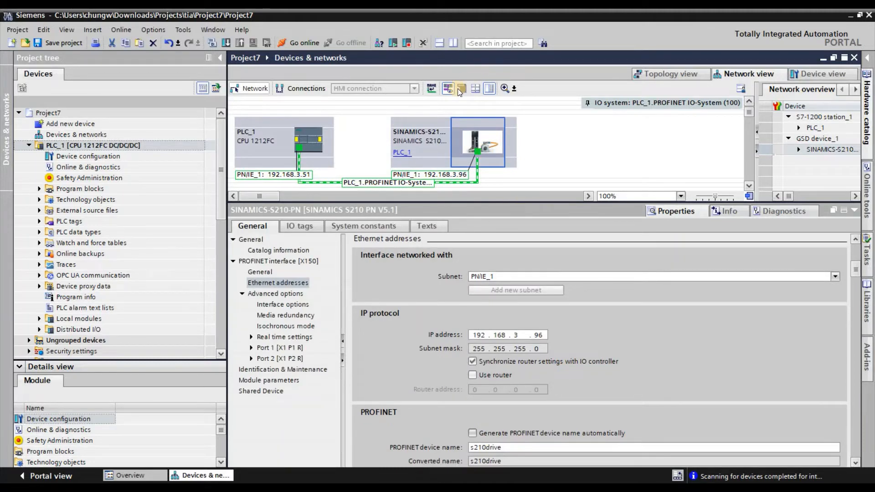
- Rescan accessible PN/IE devices through the ASIX AX88179 USB 3.0 to Gigabit Ethernet adapter and check the s210drive entry against the configured name and address
click(378, 42)
click(562, 132)
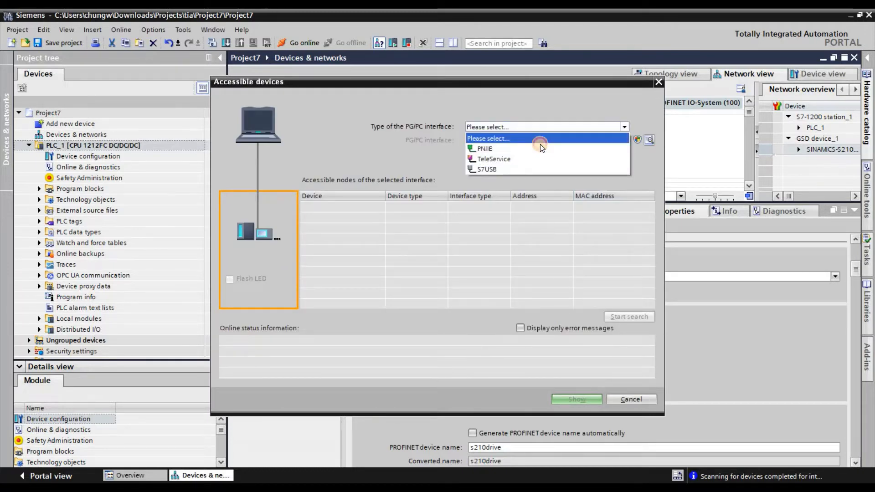
click(529, 149)
click(531, 140)
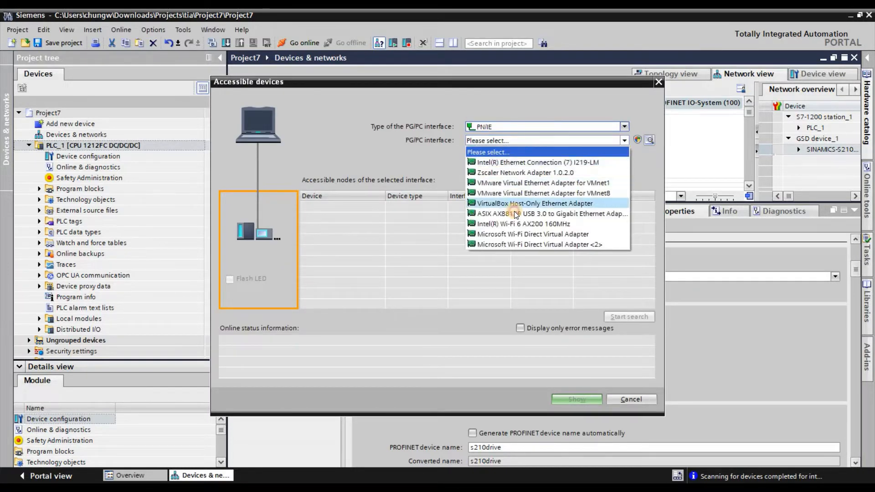
click(515, 209)
click(644, 320)
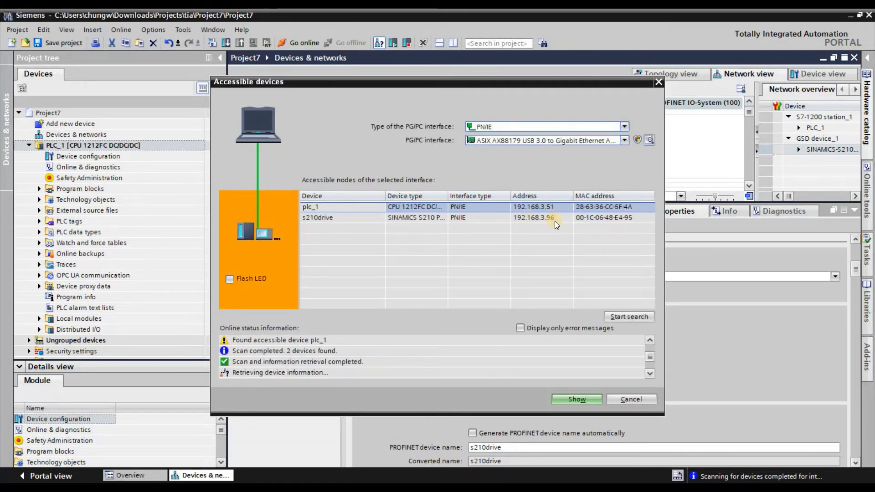
click(557, 221)
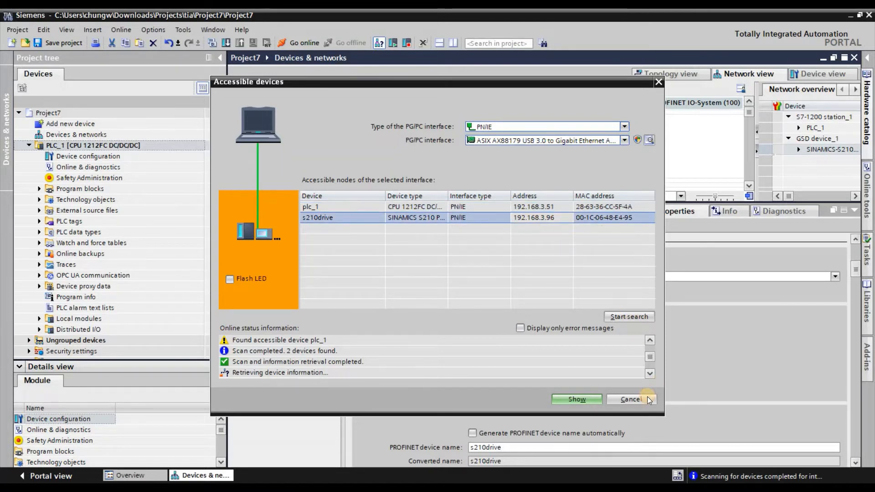
click(647, 398)
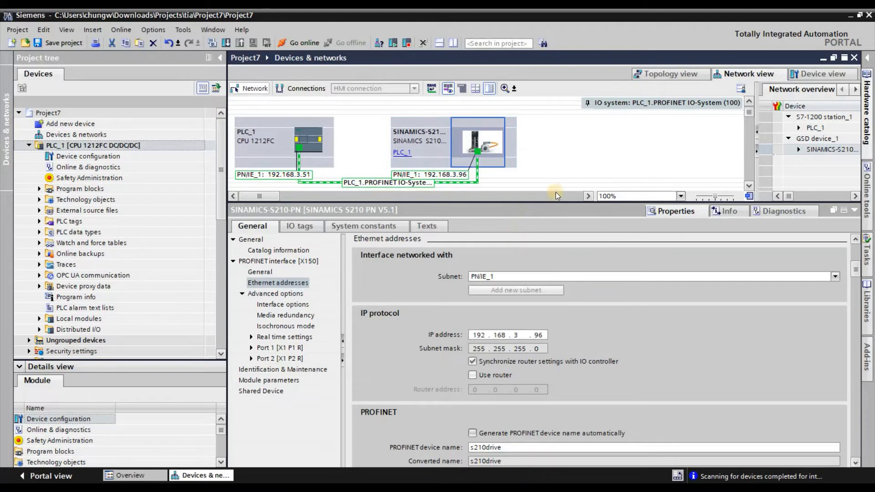
- In the S210 drive's device view, add PROFIsafe telegr 30 in slot 1 2 and Standard telegram 3, PZD-5/9 in slot 1 3
click(446, 152)
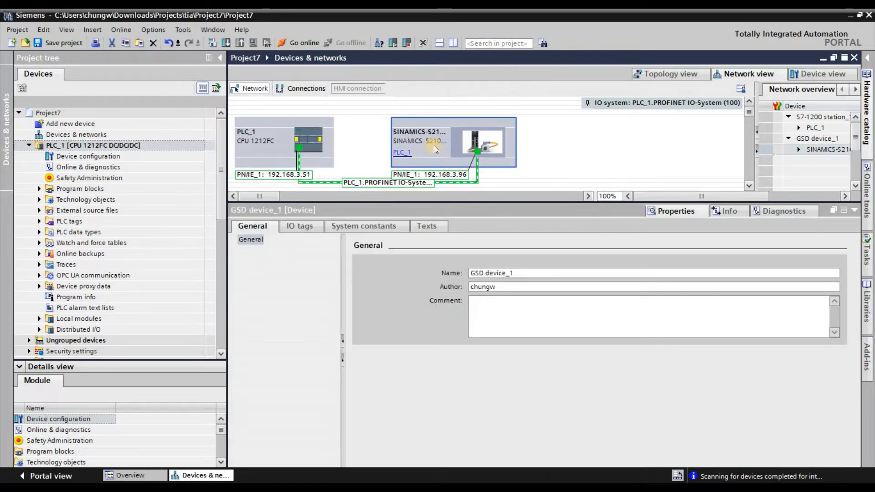
double_click(434, 145)
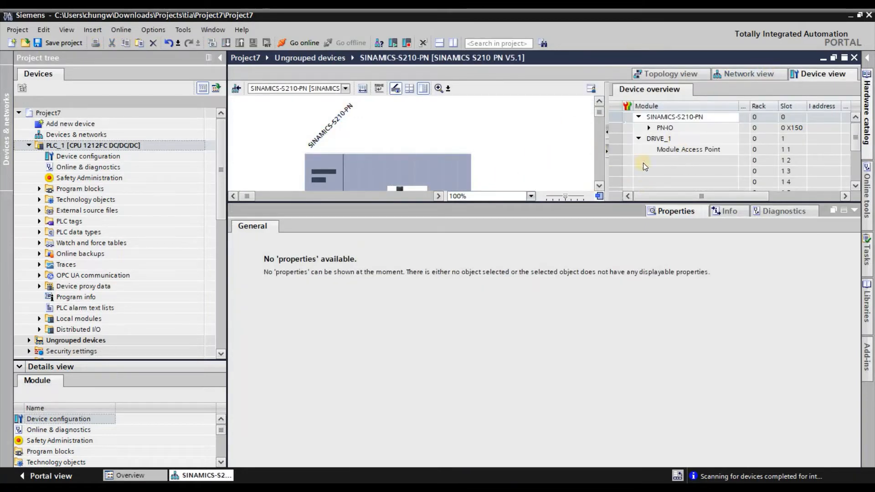
drag(612, 207, 605, 290)
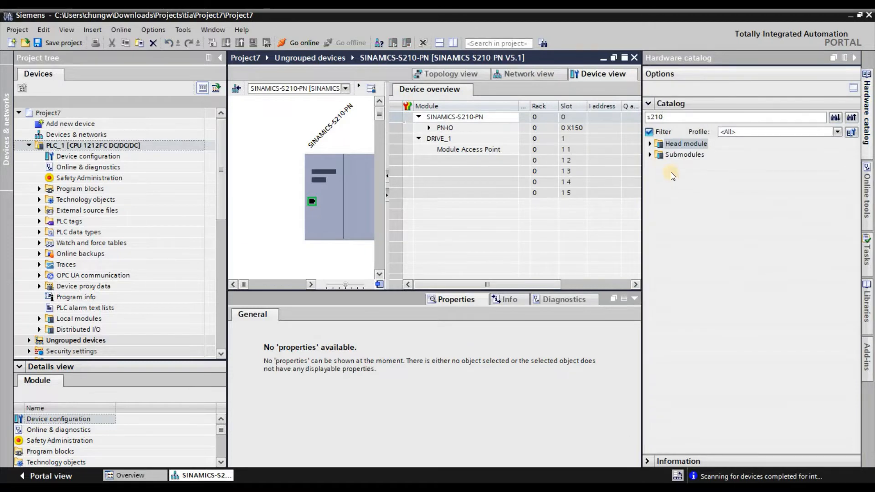
click(683, 157)
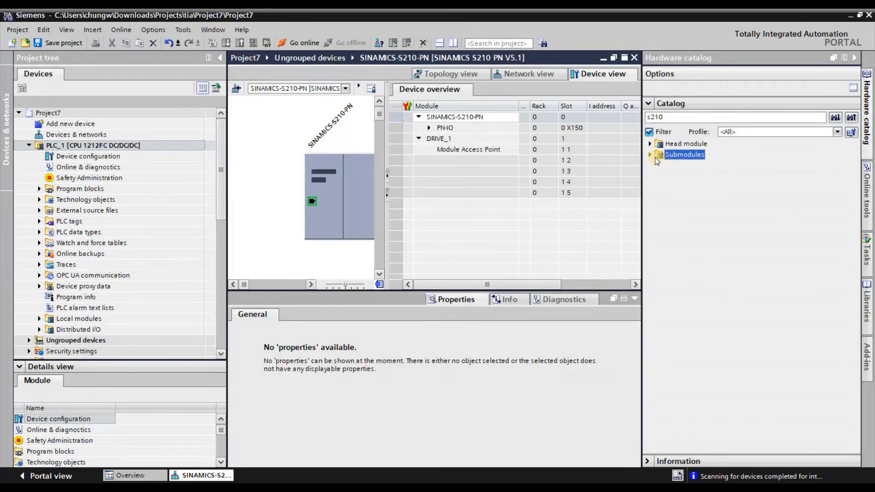
click(651, 155)
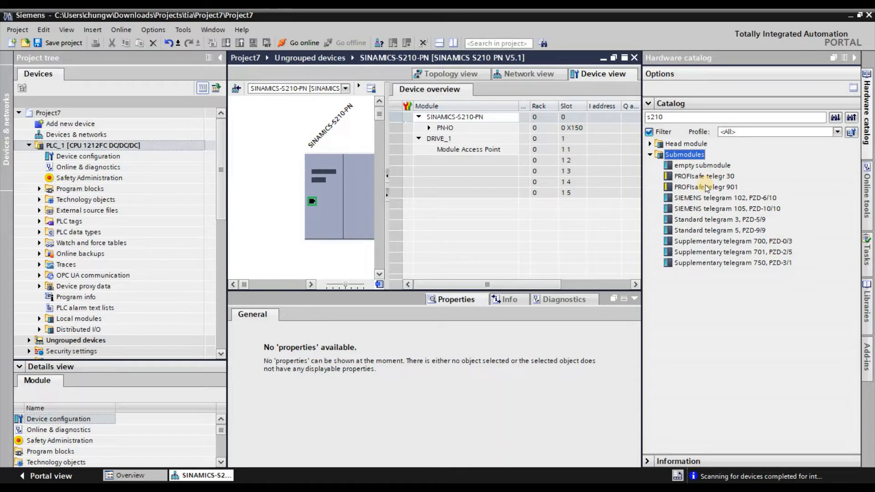
drag(705, 184, 577, 165)
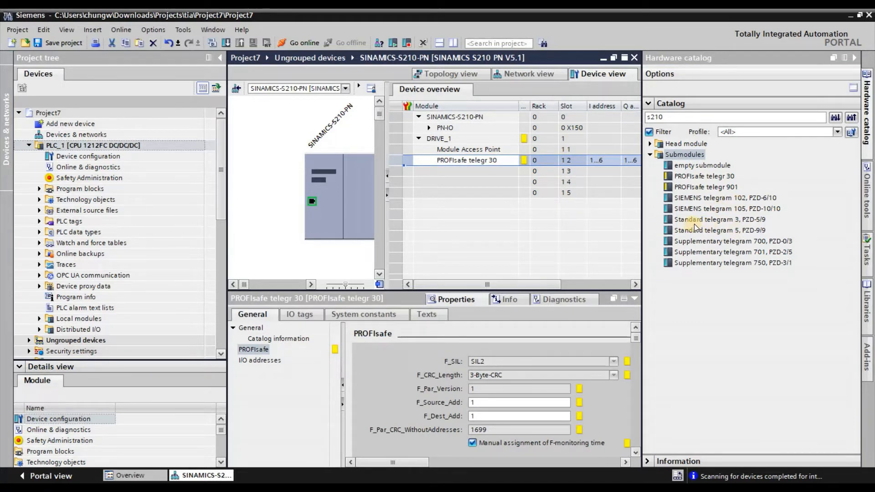
drag(708, 223, 419, 198)
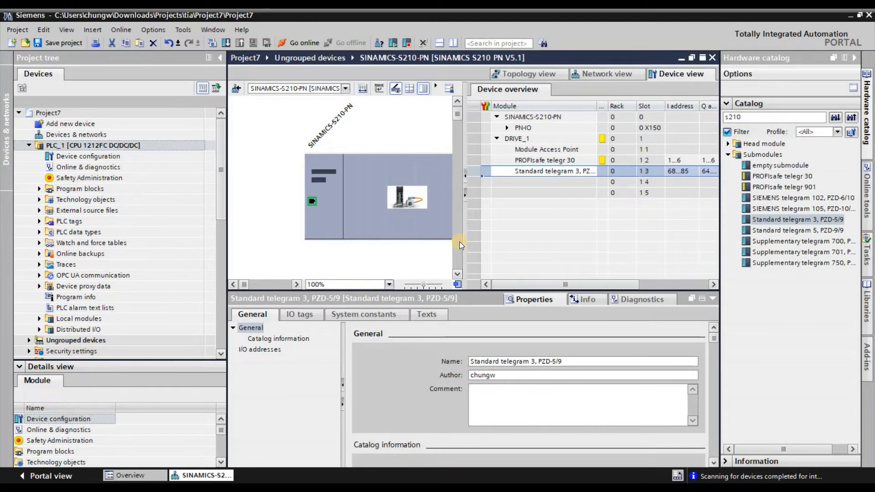
- Remove PLC_1's access to the SINAMICS-S210-PN head module in the drive's Shared Device settings
click(398, 193)
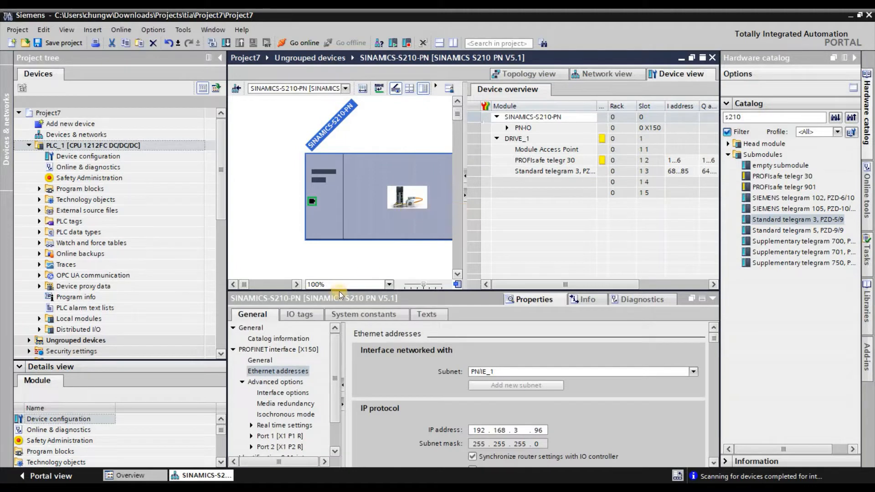
drag(313, 291, 312, 256)
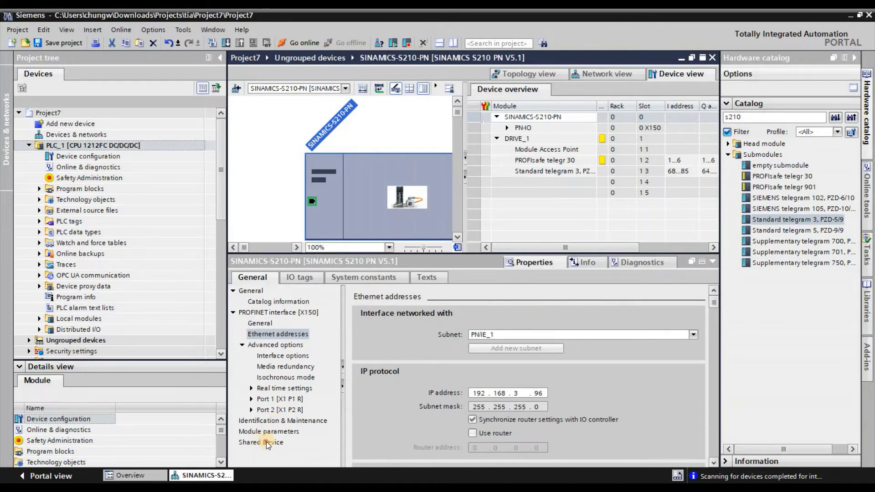
click(266, 442)
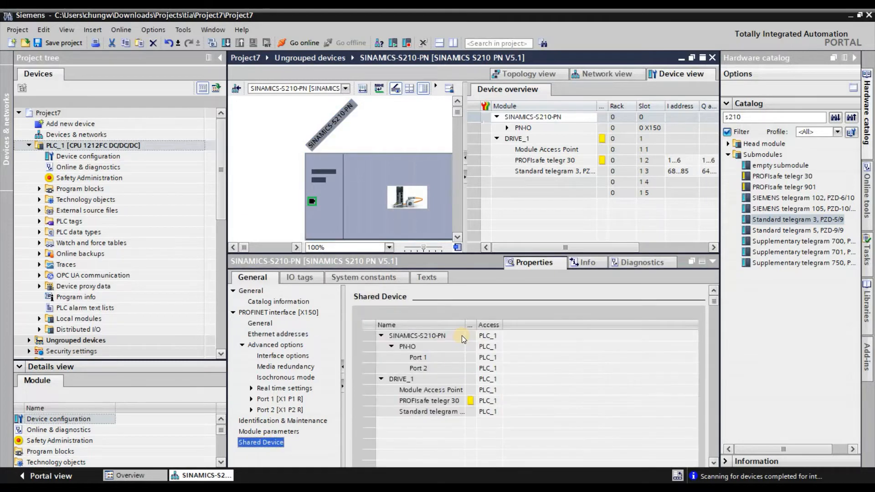
click(496, 338)
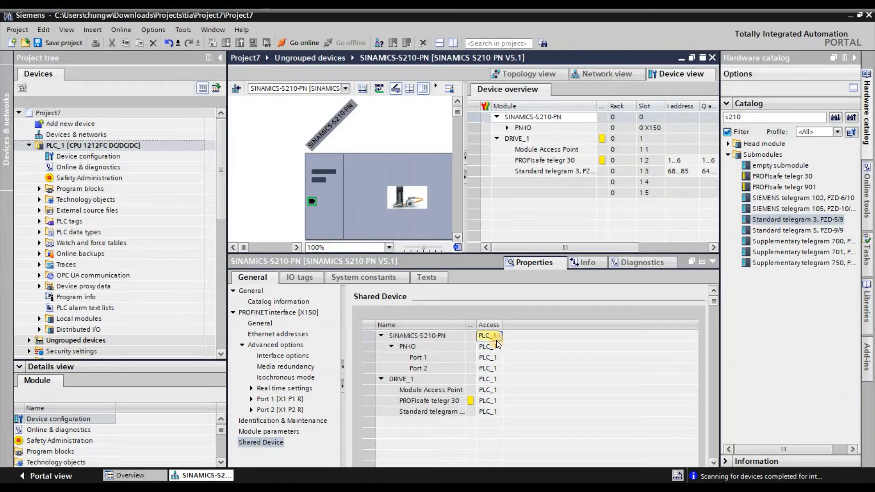
click(497, 340)
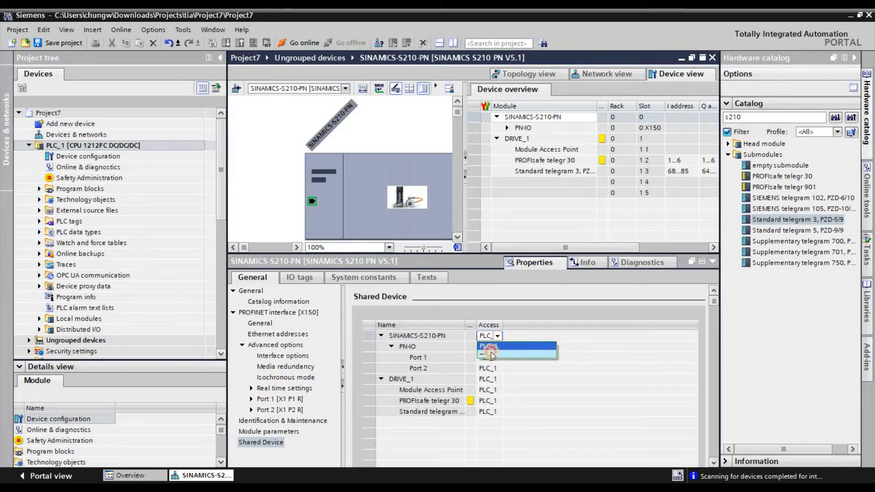
click(491, 353)
click(510, 416)
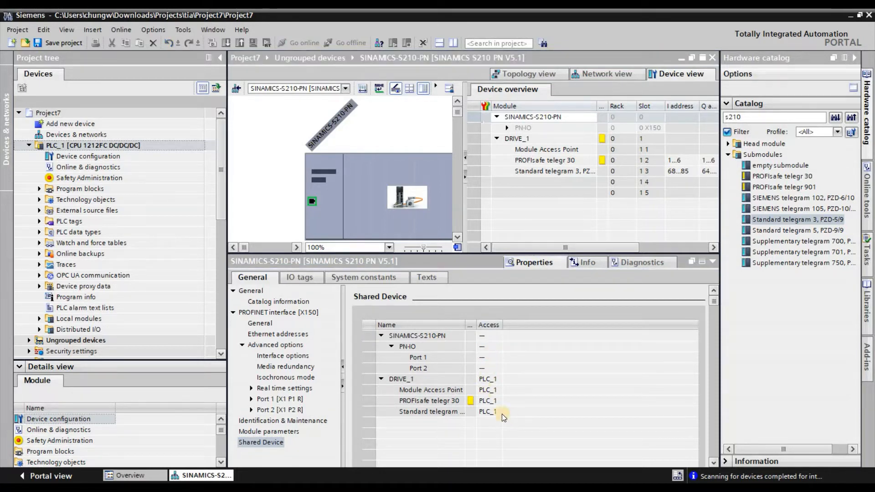
- Remove PLC_1's access to Standard telegram 3, PZD-5/9 in the Shared Device settings and inspect its entry in the device overview
drag(463, 325, 511, 325)
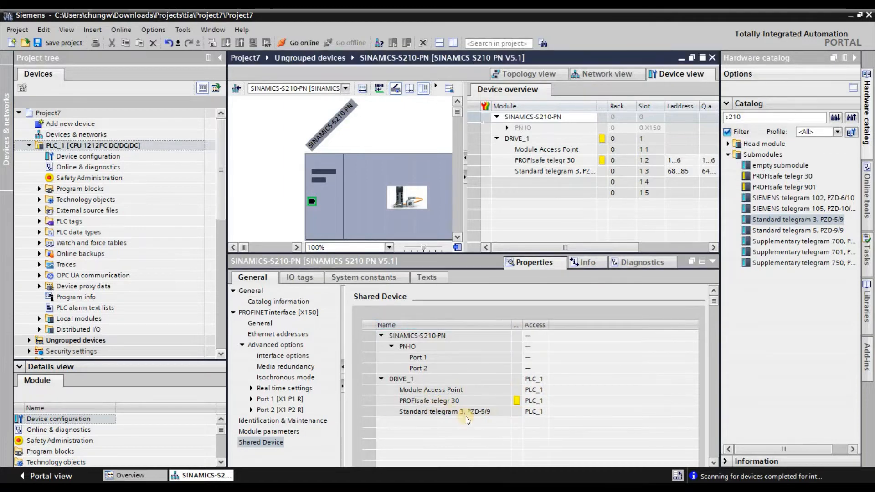
click(536, 416)
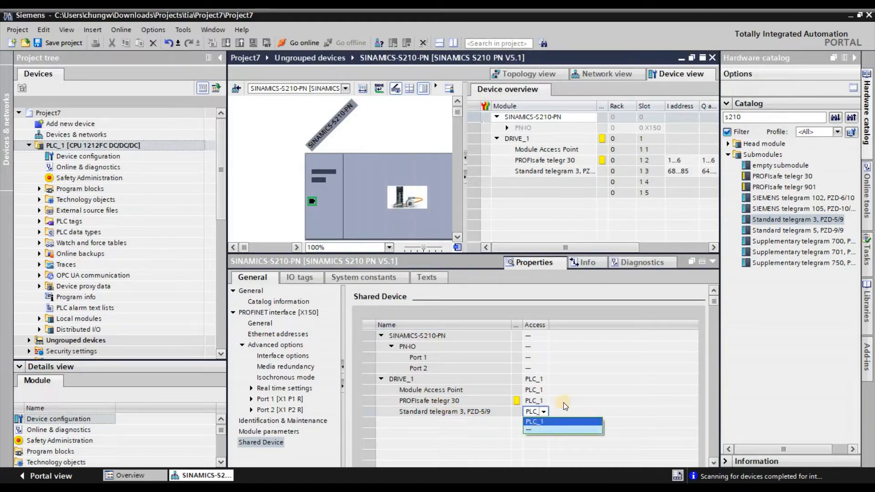
click(537, 432)
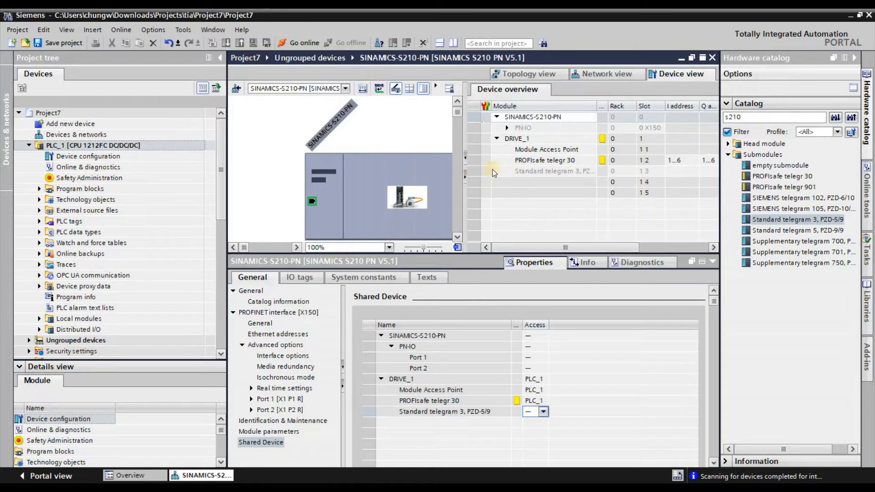
click(510, 174)
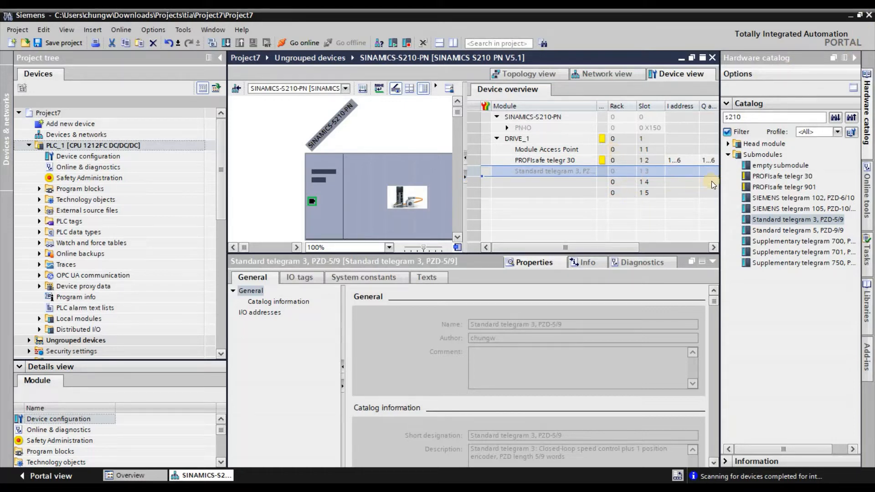
- Set both the input and output start addresses of PROFIsafe telegr 30 to 100 in the device overview
drag(465, 183, 426, 151)
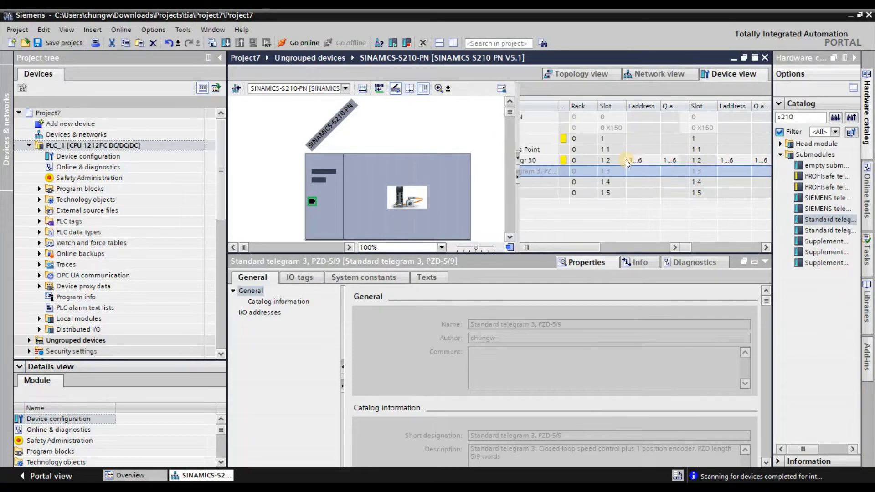
double_click(629, 160)
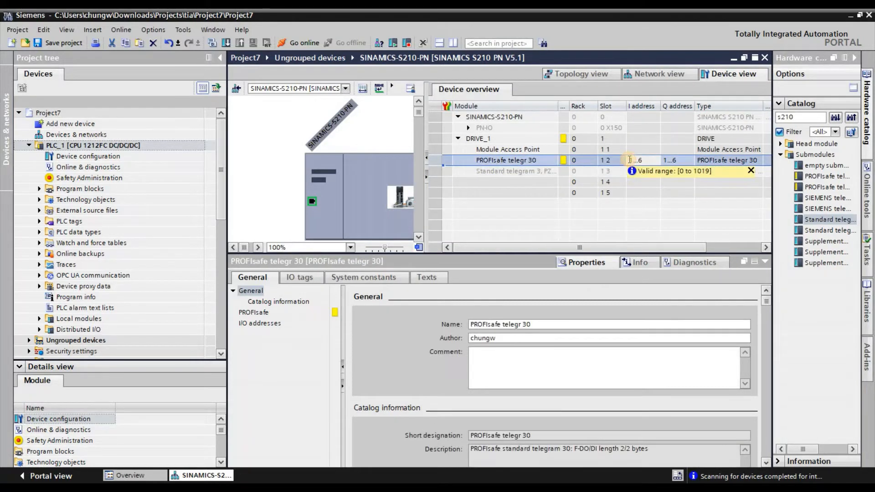
text(100)
click(669, 159)
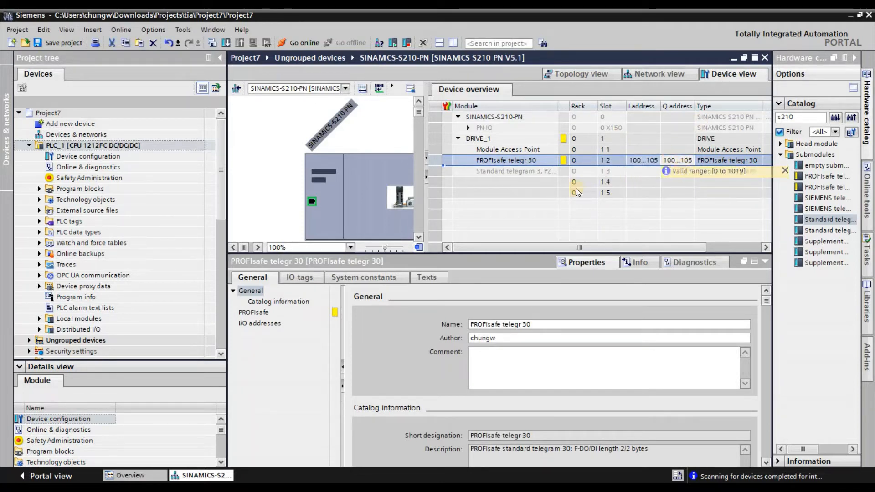
- Save the project and return to the network view of all devices with a wider network overview table
click(65, 46)
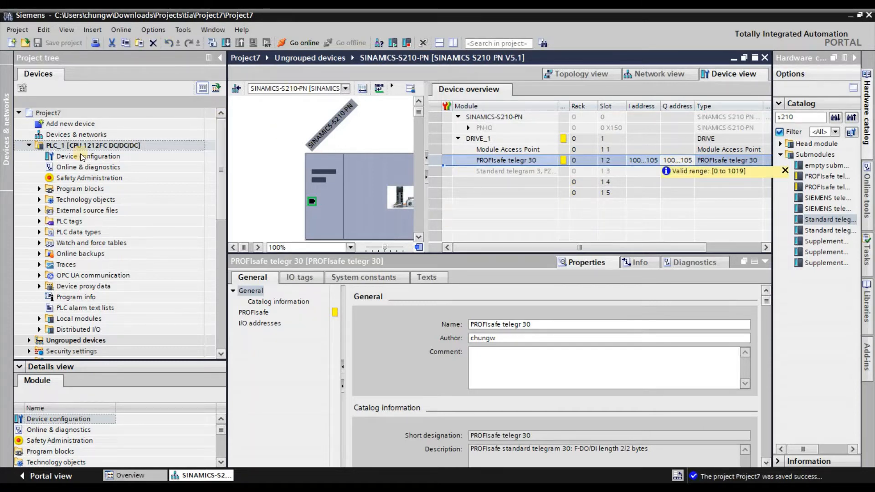
double_click(85, 139)
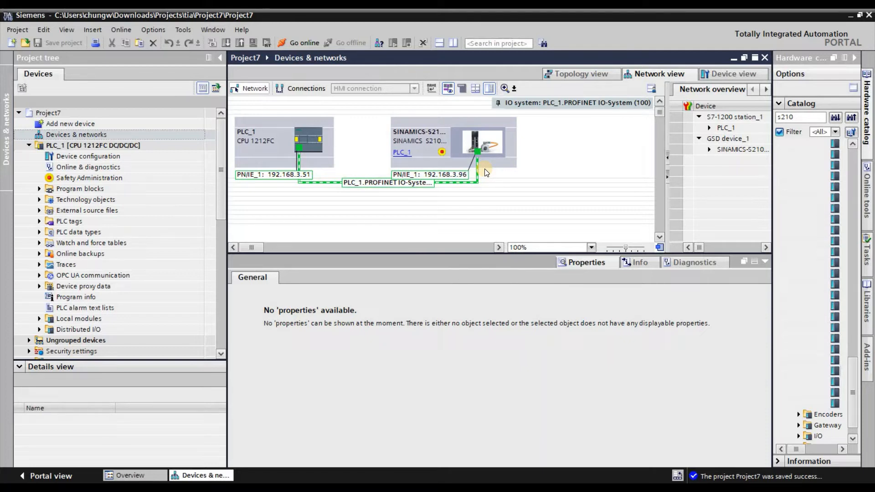
drag(665, 124, 637, 137)
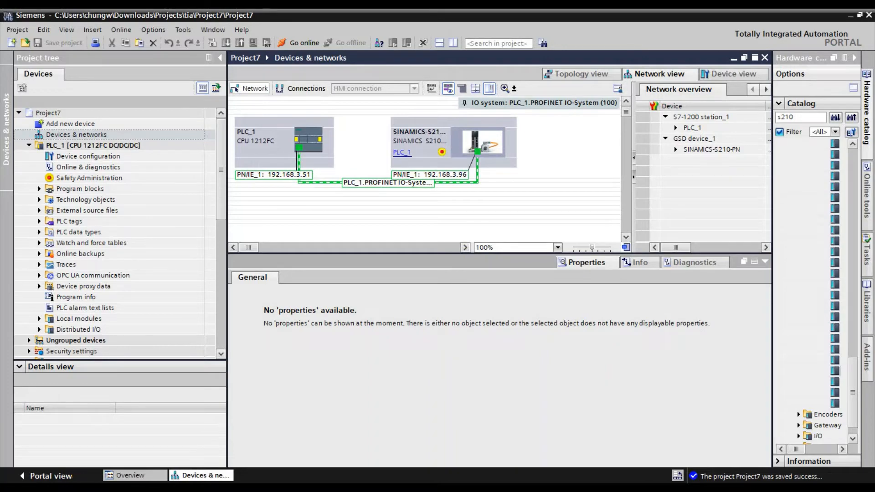
- Switch to the browser and examine the Siemens support page for the LDrvSafe failsafe library, including its function blocks and TIA Portal downloads
click(196, 438)
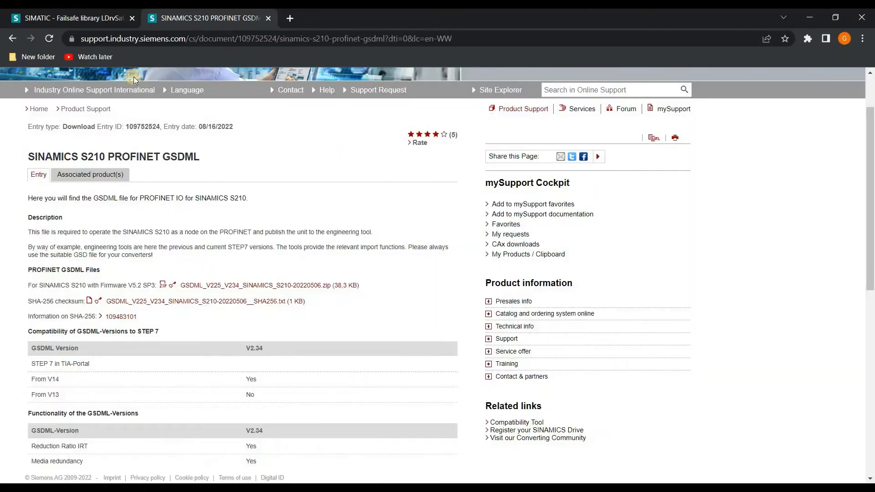
click(75, 19)
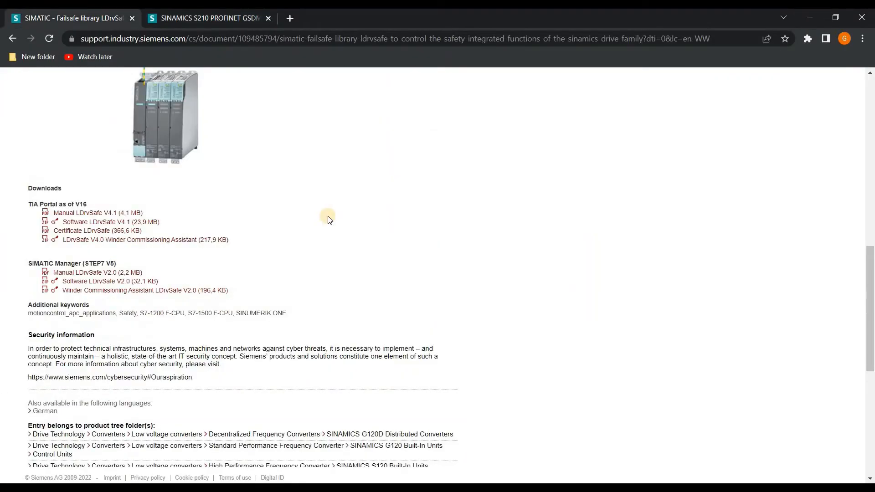
scroll(327, 216, up, 15)
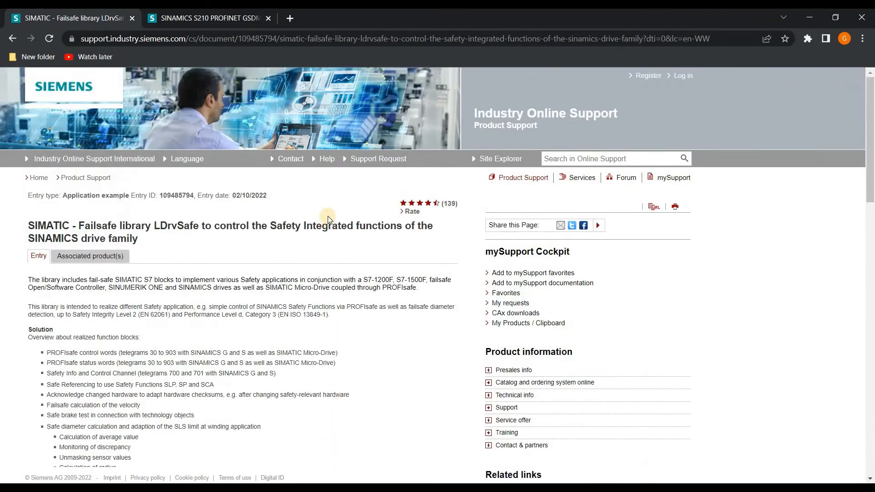
scroll(137, 255, down, 1)
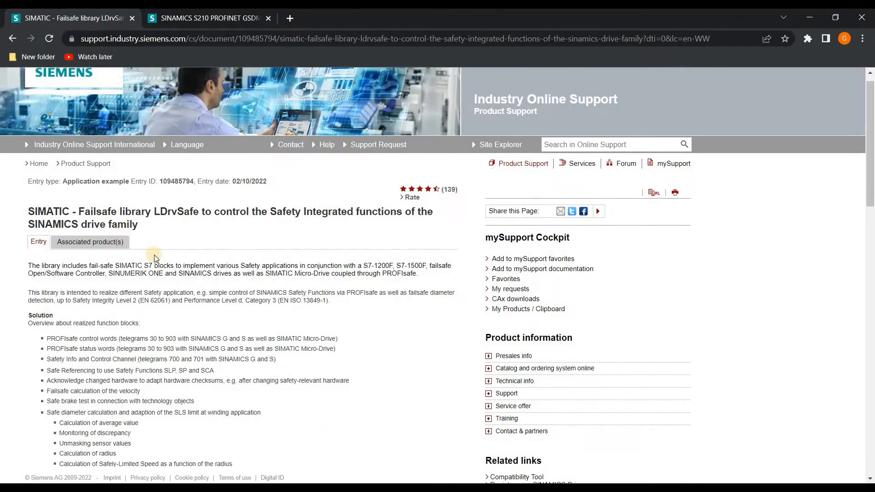
scroll(189, 294, down, 4)
scroll(191, 294, down, 7)
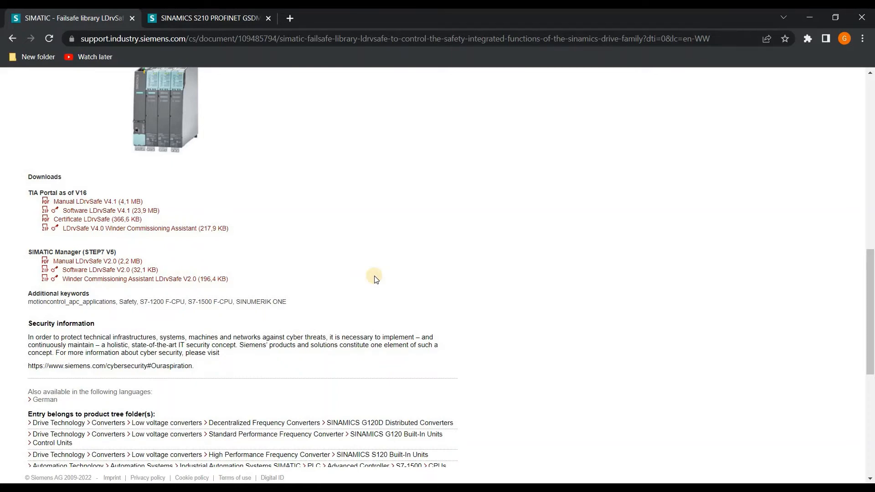
scroll(374, 279, up, 10)
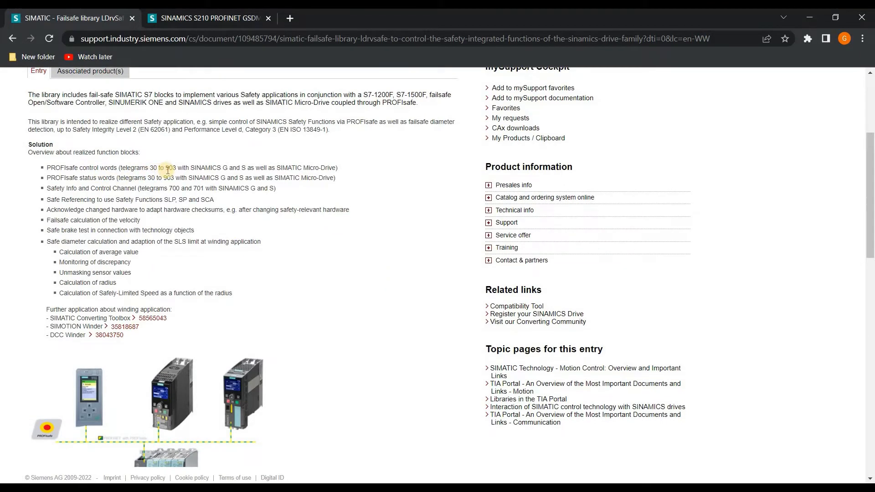
scroll(246, 332, down, 2)
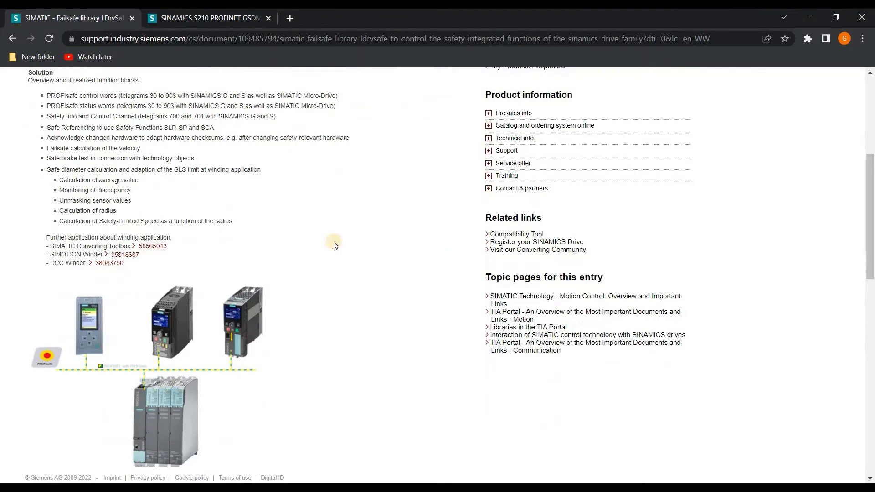
- Examine the LDrvSafe V4.1 downloads for TIA Portal as of V16 on the support page and switch back to TIA Portal
scroll(288, 288, down, 8)
right_click(288, 287)
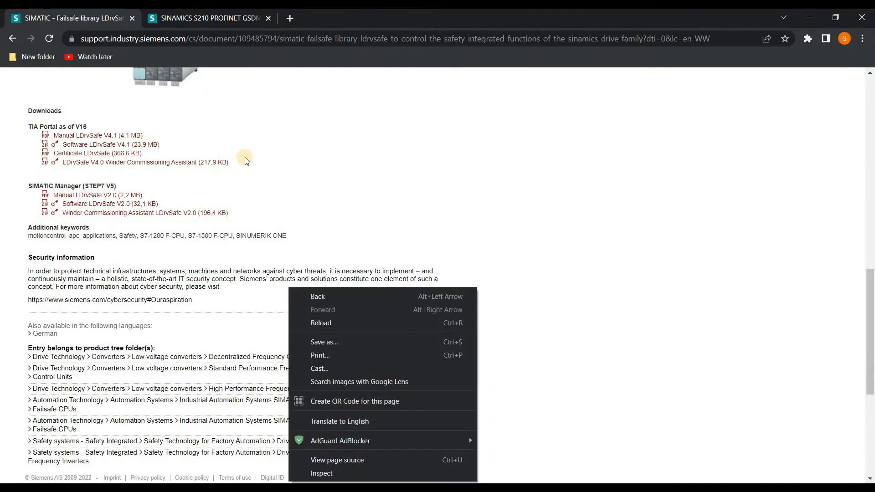
click(246, 160)
click(96, 144)
click(805, 18)
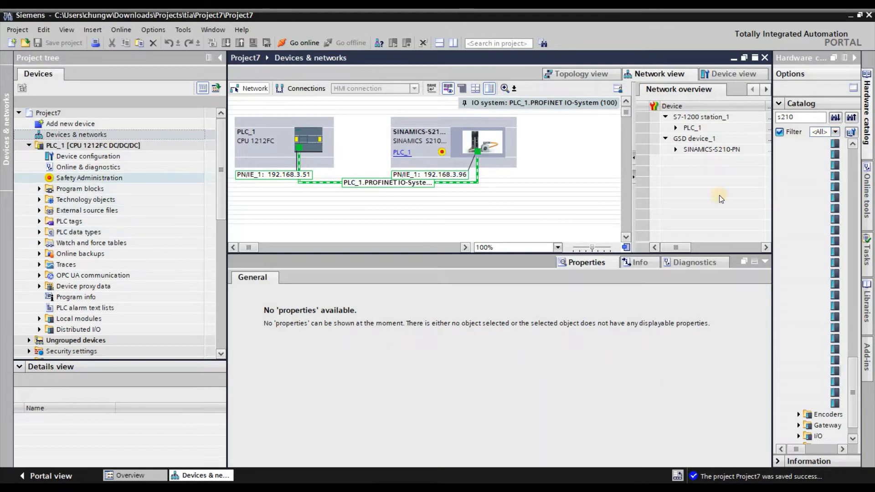
- Show the global libraries in a wider pane and close the 109485794_LDrvSafe_V4.1 library
drag(681, 128, 648, 130)
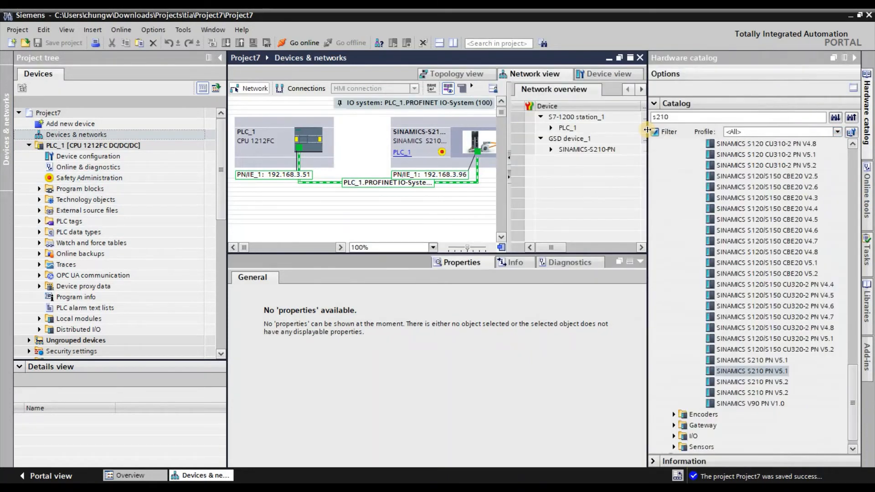
click(868, 315)
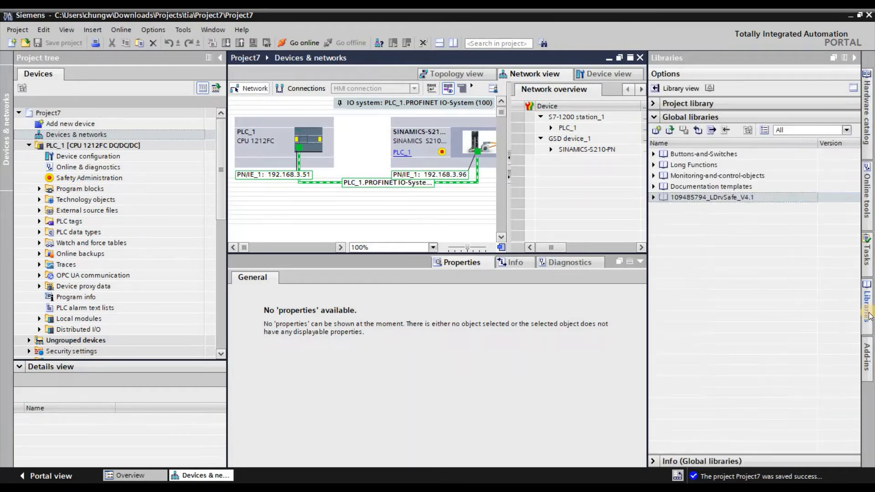
right_click(748, 197)
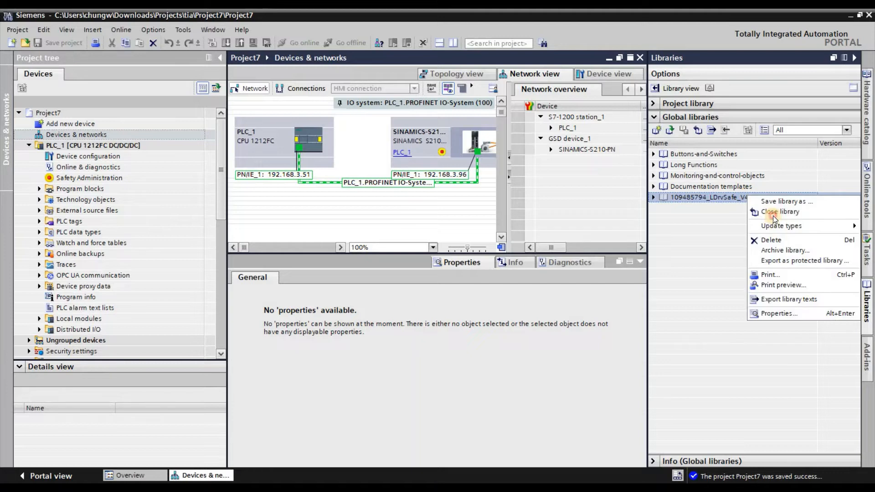
click(773, 213)
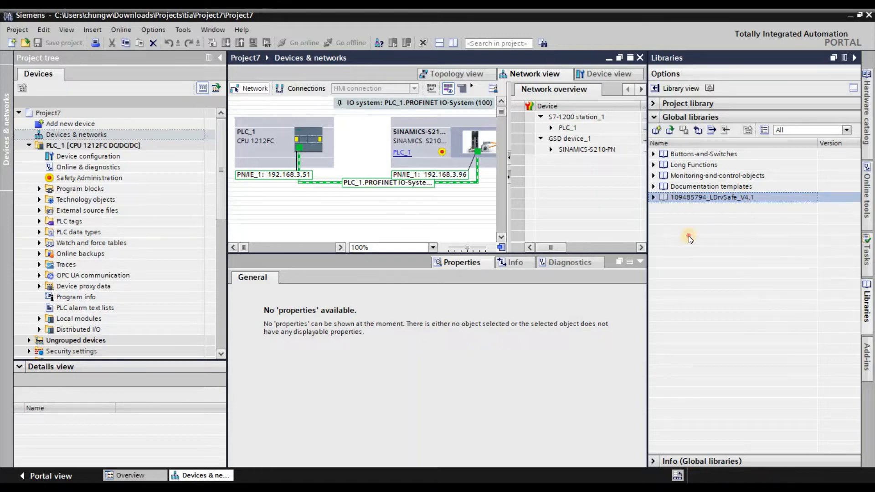
- Open the global library 109485794_LDrvSafe_V4.1.al16 from its 109485794_LDrvSafe_V4.1 folder as read-only
click(672, 131)
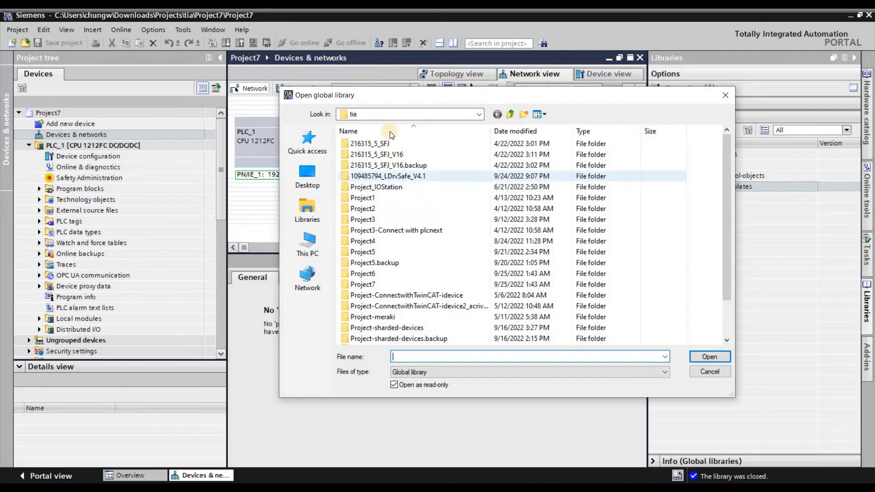
double_click(426, 176)
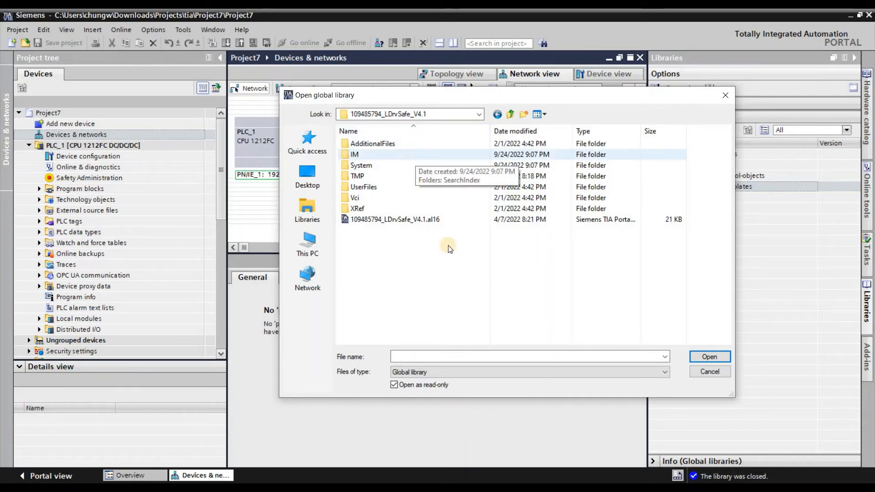
click(431, 220)
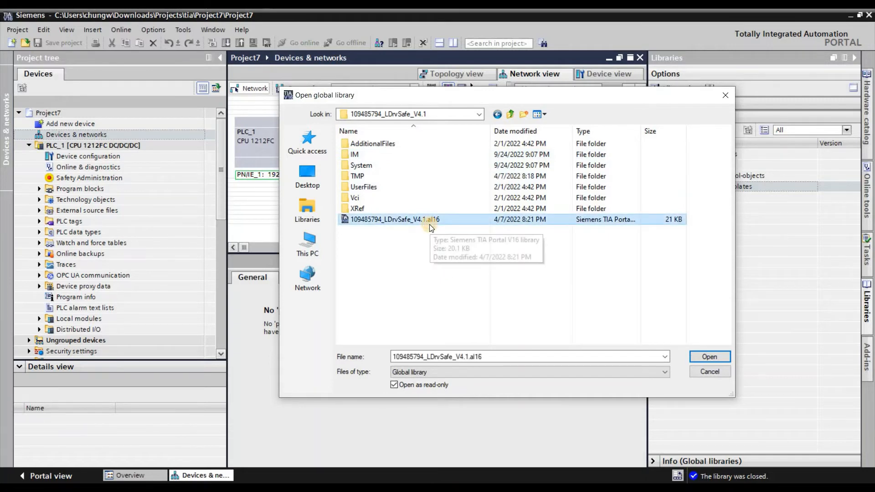
key(Return)
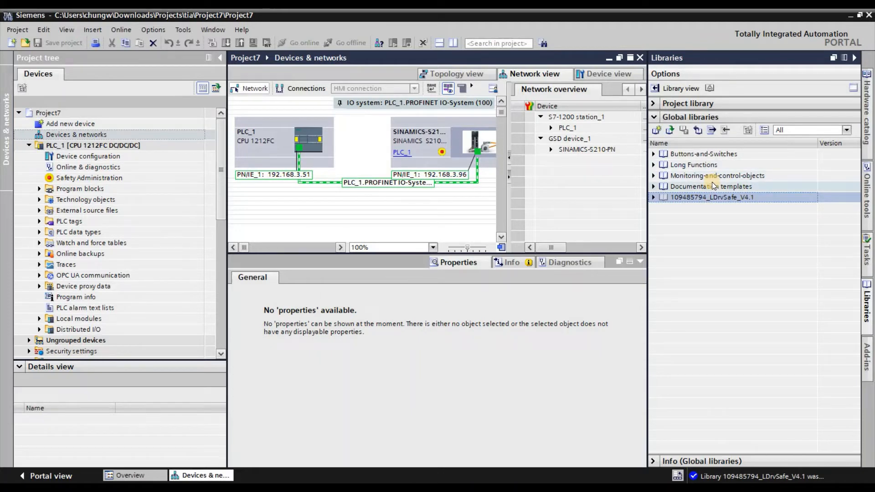
- Copy LDrvSafe_PdcTlg30Control into PLC_1's program blocks and LDrvSafe_typePdcTlg30Control into its PLC data types from the S7-1200F Control Word master copies for Telegram 30
click(654, 198)
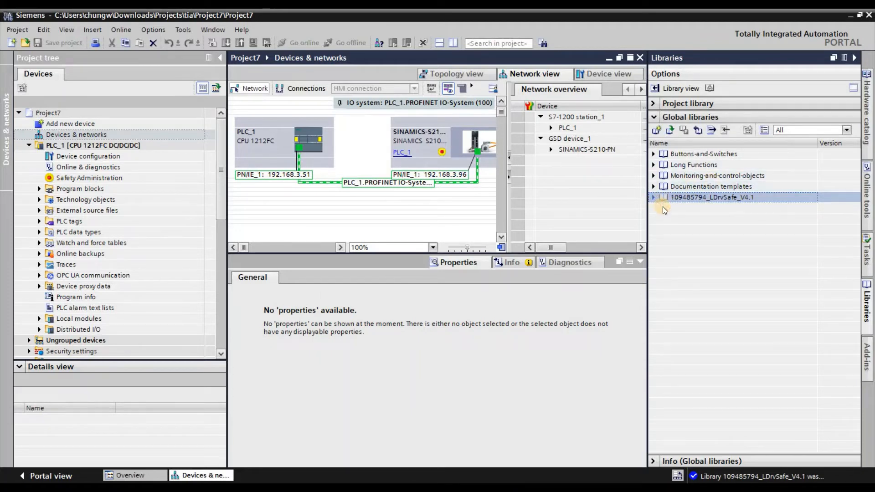
click(664, 220)
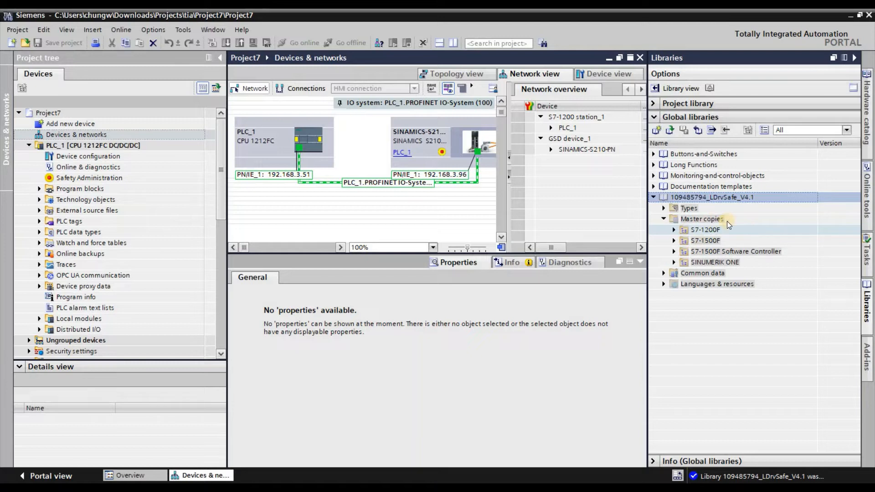
click(726, 229)
click(677, 230)
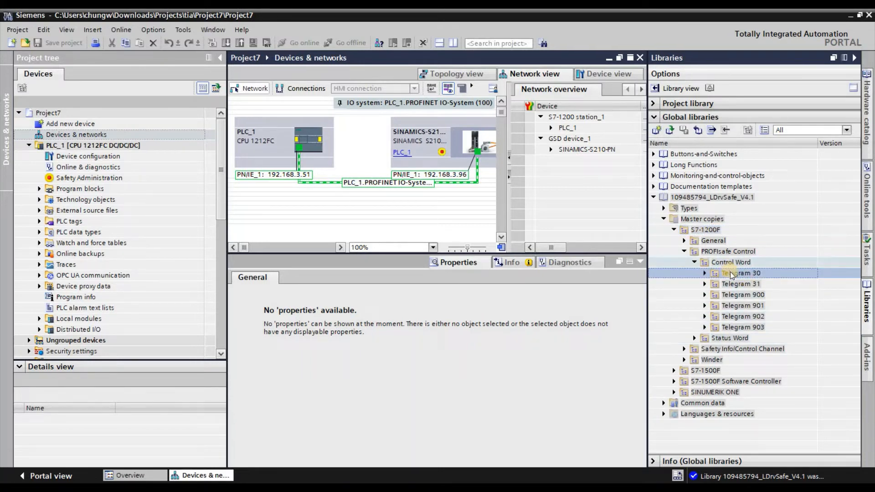
click(705, 273)
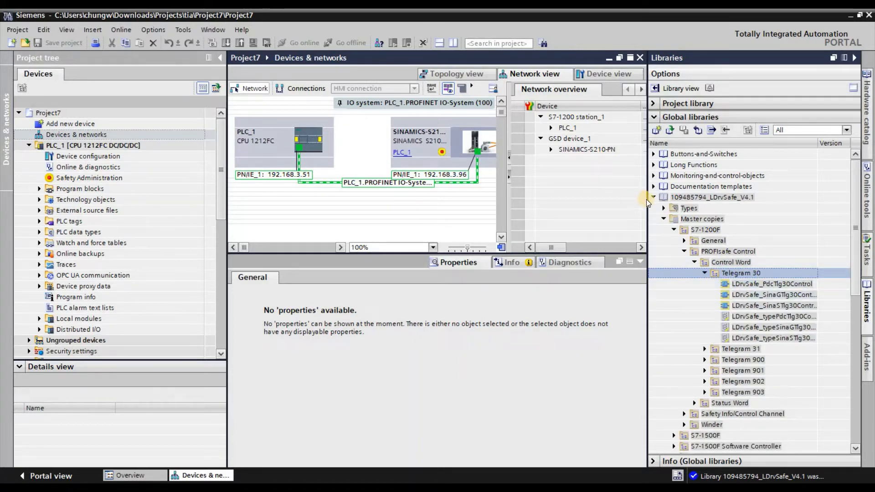
drag(647, 199, 603, 210)
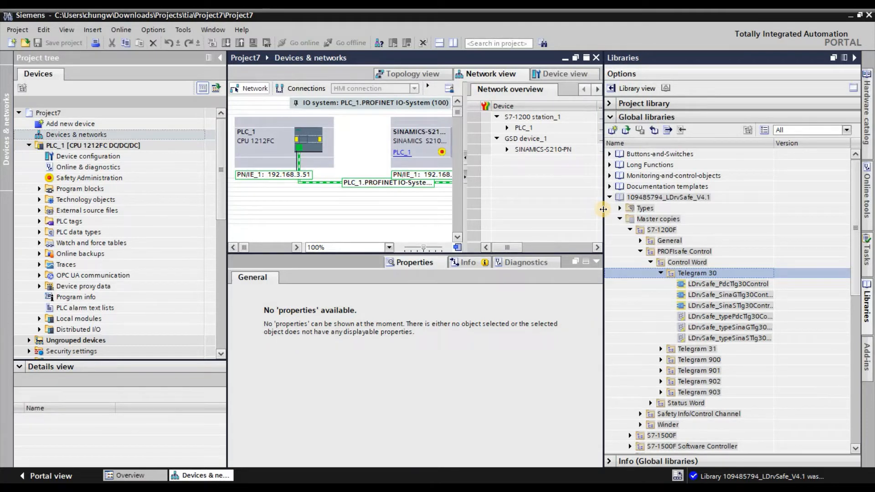
click(693, 286)
click(748, 284)
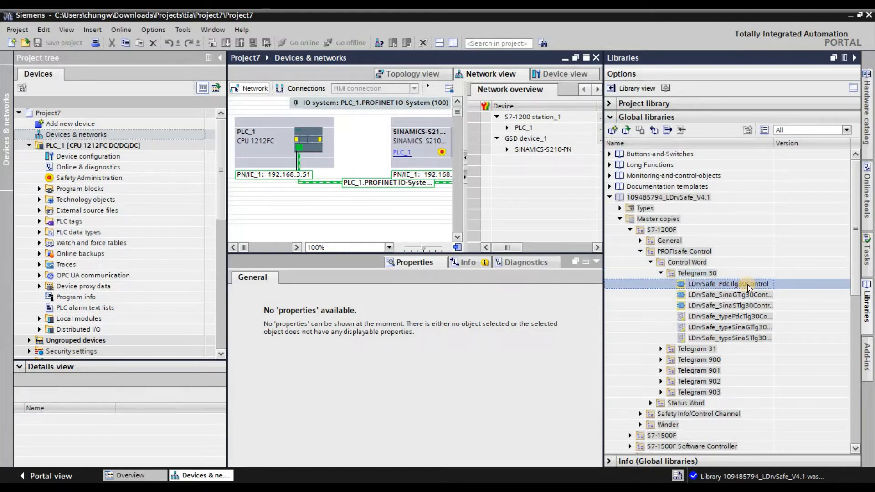
drag(747, 284, 243, 263)
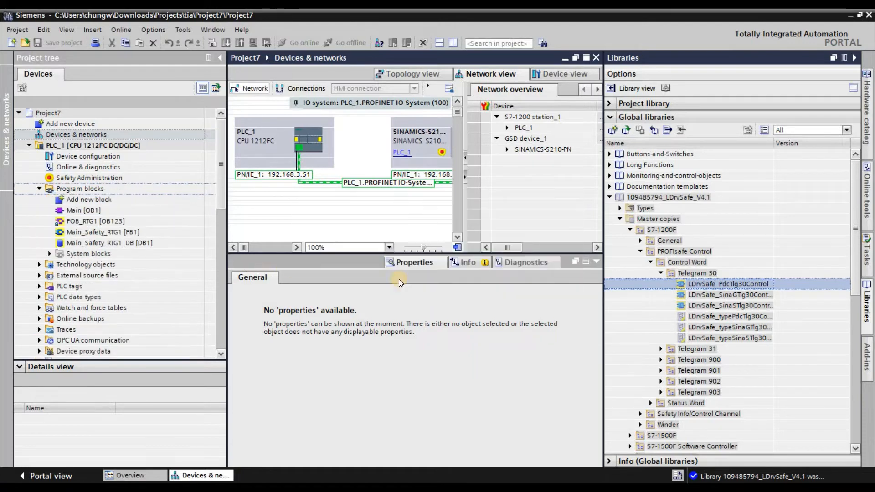
click(717, 316)
drag(705, 318, 95, 308)
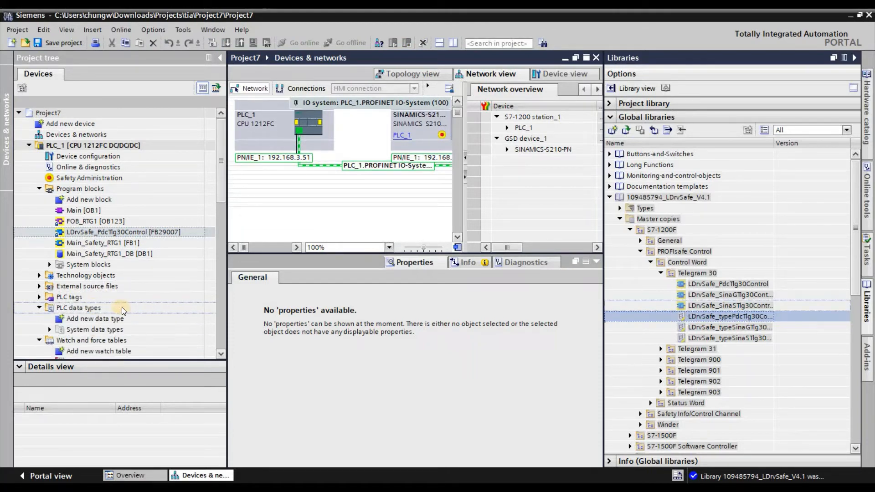
- Copy LDrvSafe_PdcTlg30Status into PLC_1's program blocks and LDrvSafe_typePdcTlg30Status into its PLC data types from the Status Word master copies for Telegram 30
click(662, 270)
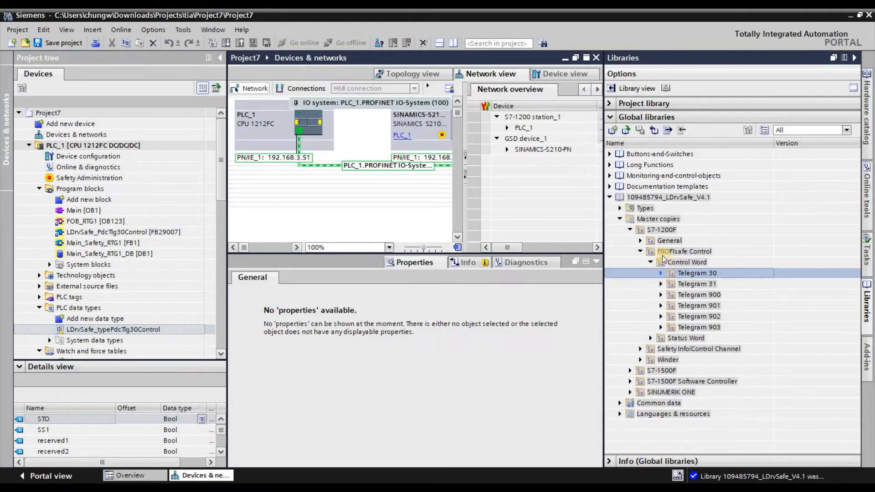
click(657, 260)
click(651, 262)
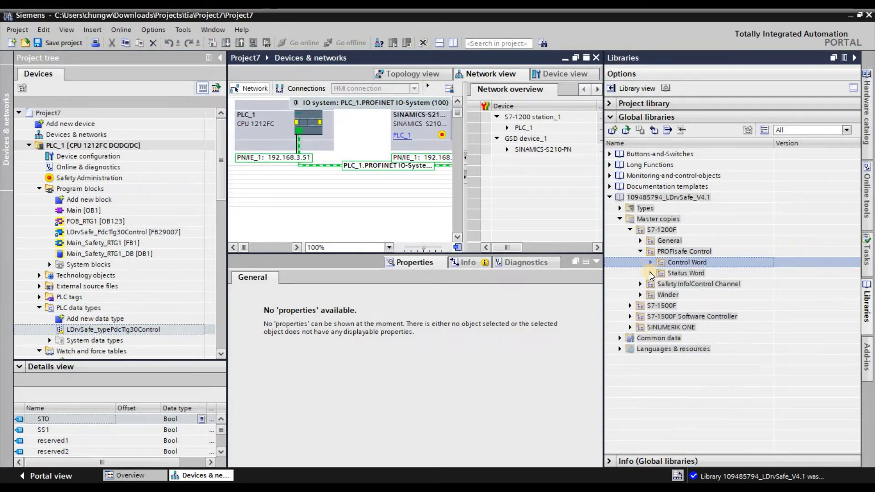
click(650, 273)
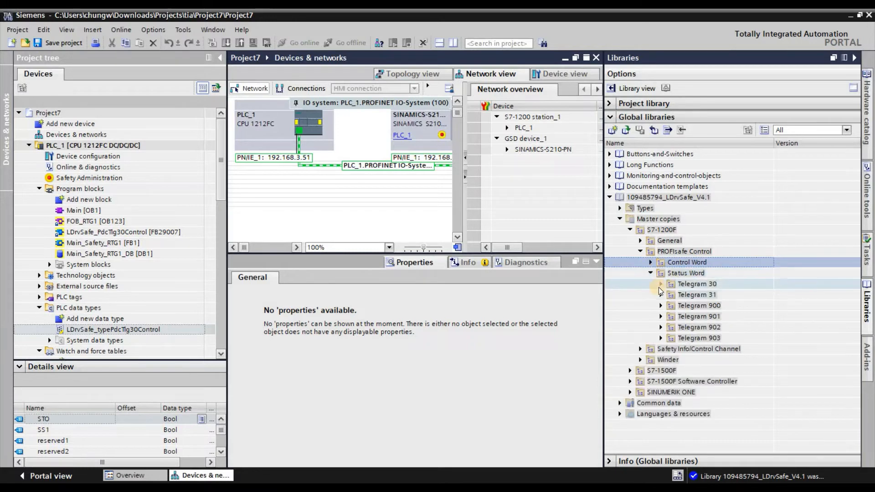
click(659, 285)
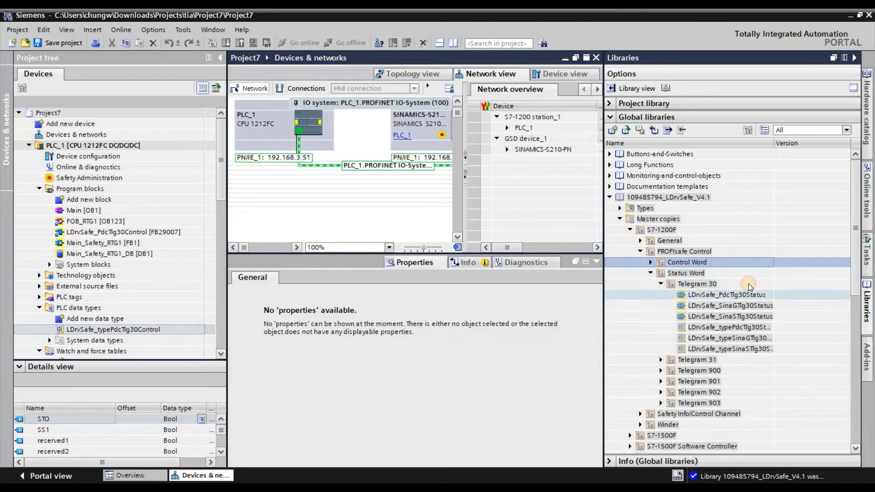
click(748, 294)
drag(748, 295, 140, 229)
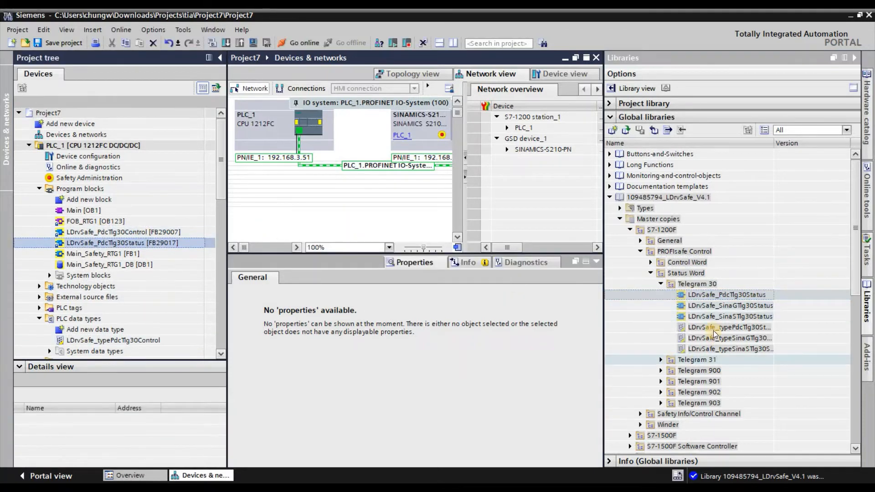
drag(701, 330, 127, 293)
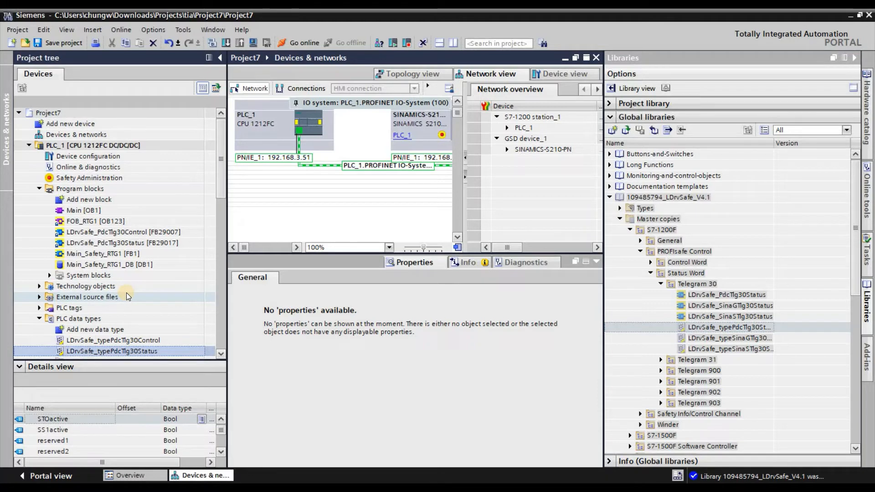
- Open PLC_1's default tag table and widen the tag editor
click(152, 267)
double_click(70, 318)
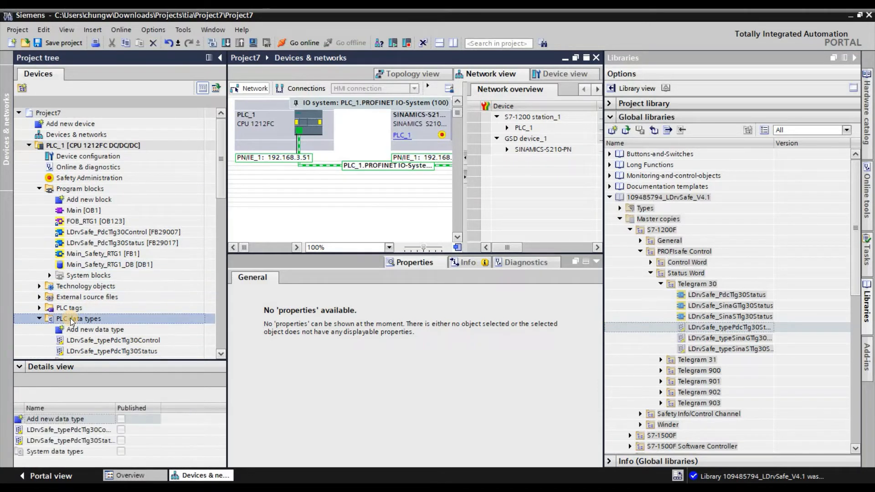
key(Up)
key(Right)
key(Down)
key(Down)
key(Down)
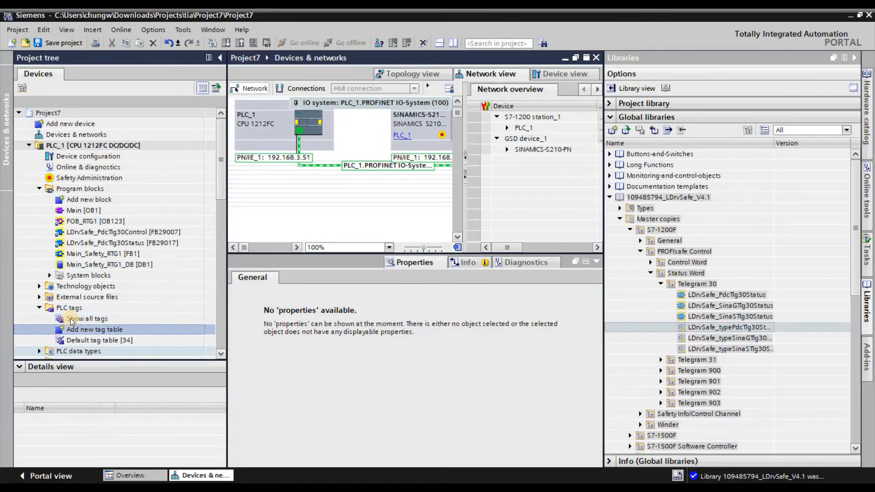
key(Return)
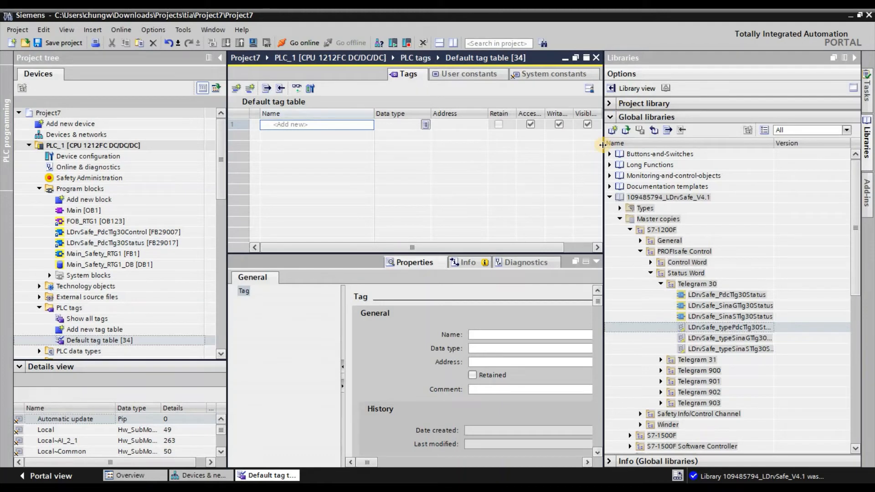
drag(603, 145, 721, 208)
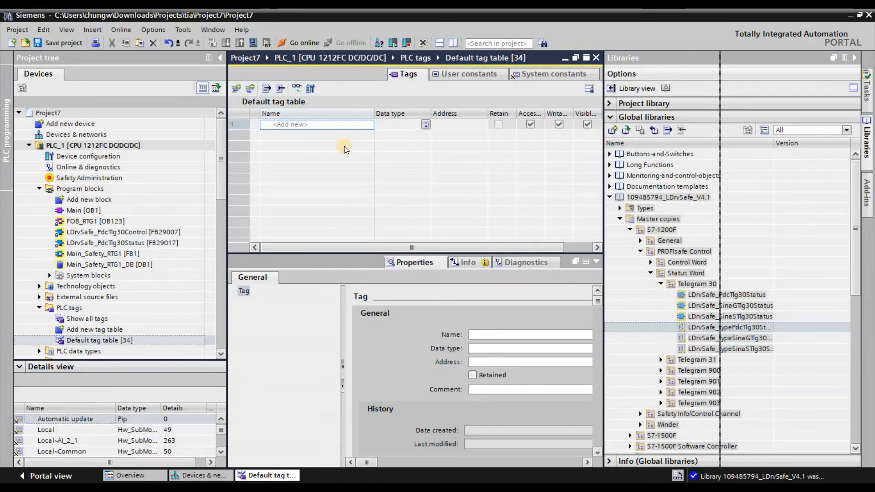
- Add two tags named Telegram30_Controlword and Telegram30_Statusword to the default tag table
click(338, 122)
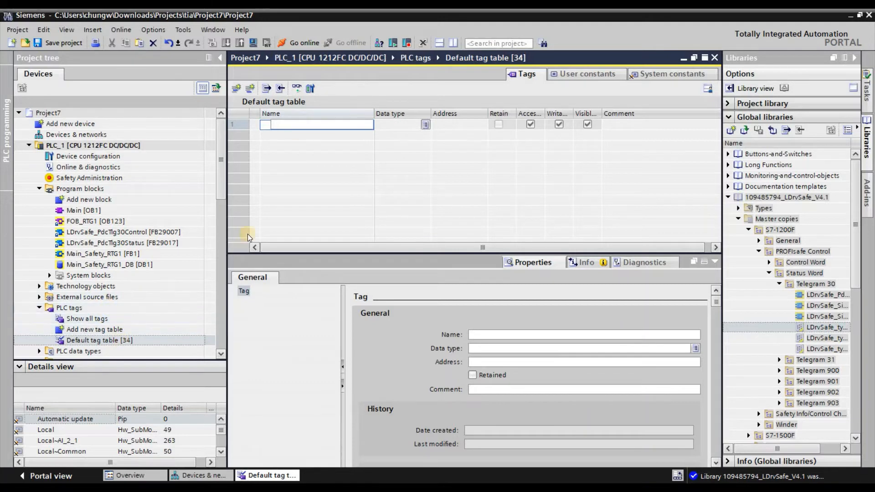
click(271, 197)
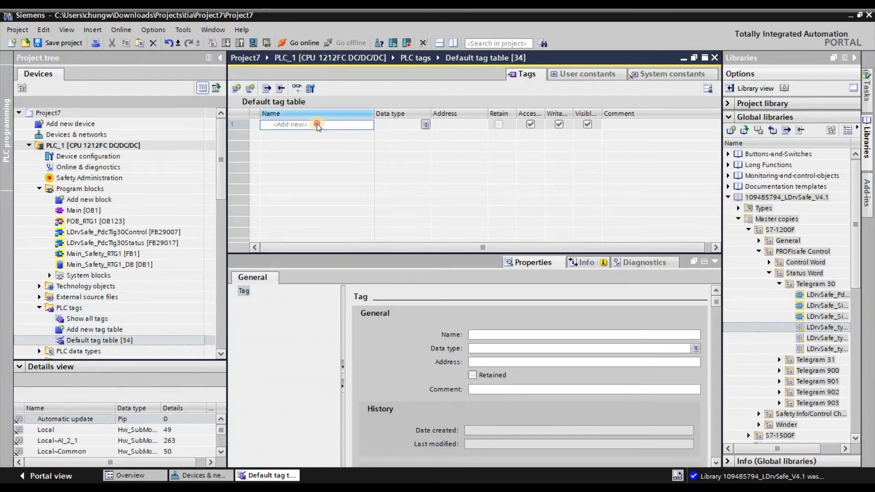
click(317, 124)
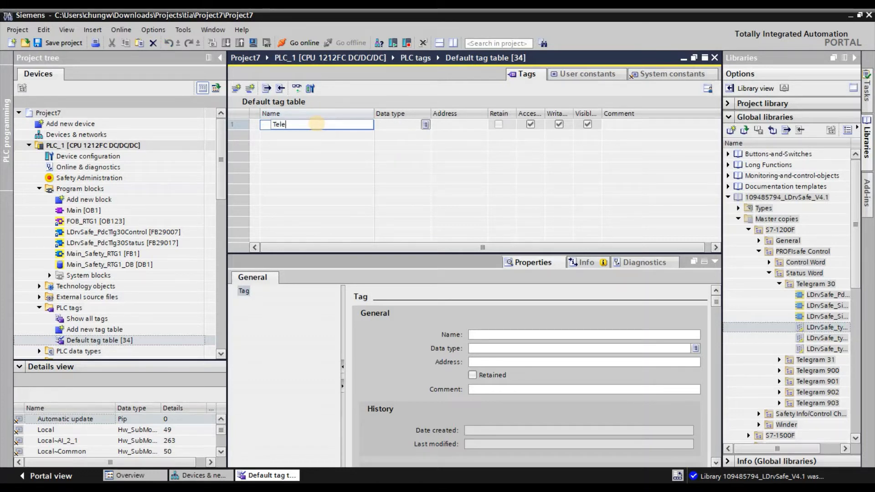
text(Telegram30_C)
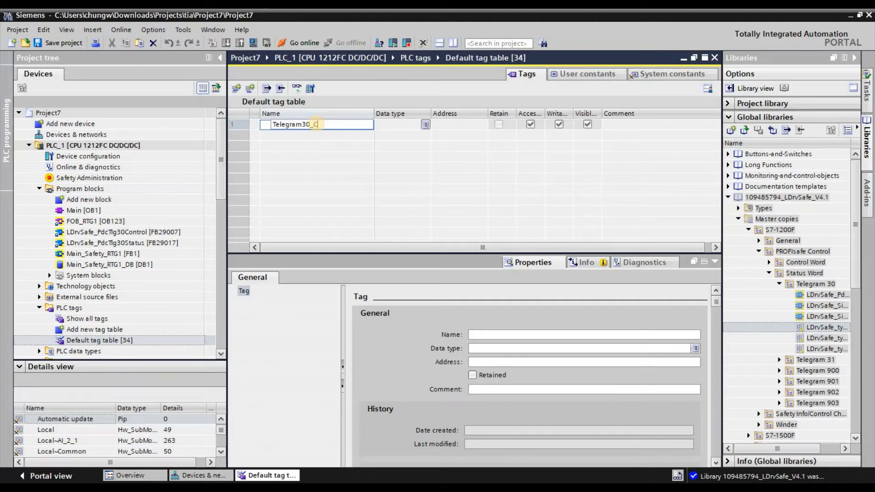
text(ontrolword)
key(Return)
text(Telegram30)
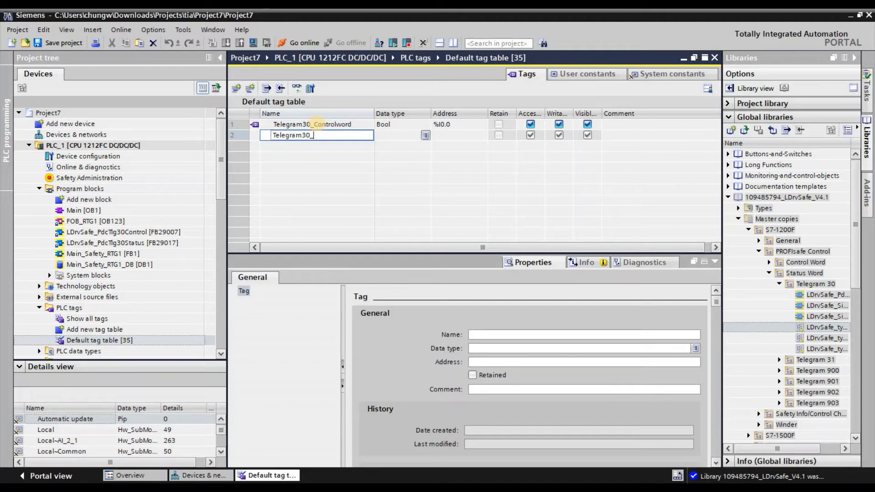
text(_Statusword)
key(Return)
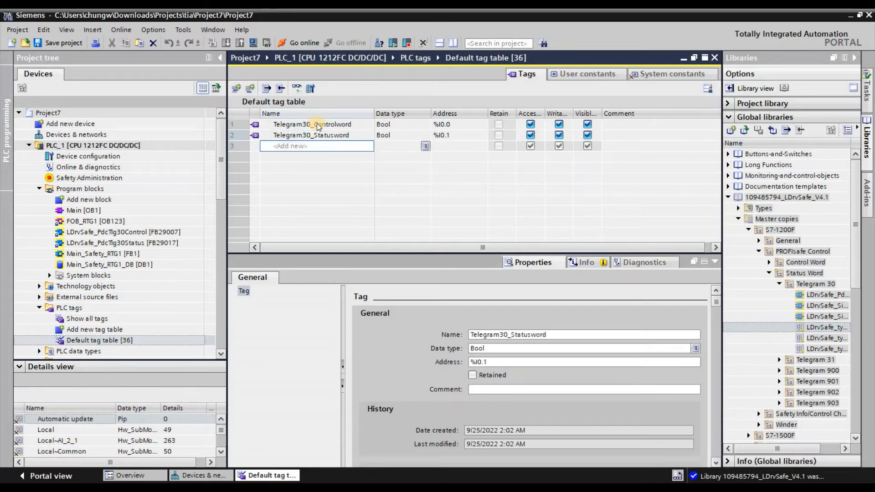
- Set the data type of Telegram30_Controlword to LDrvSafe_typePdcTlg30Control and of Telegram30_Statusword to LDrvSafe_typePdcTlg30Status
key(Right)
key(Up)
key(Up)
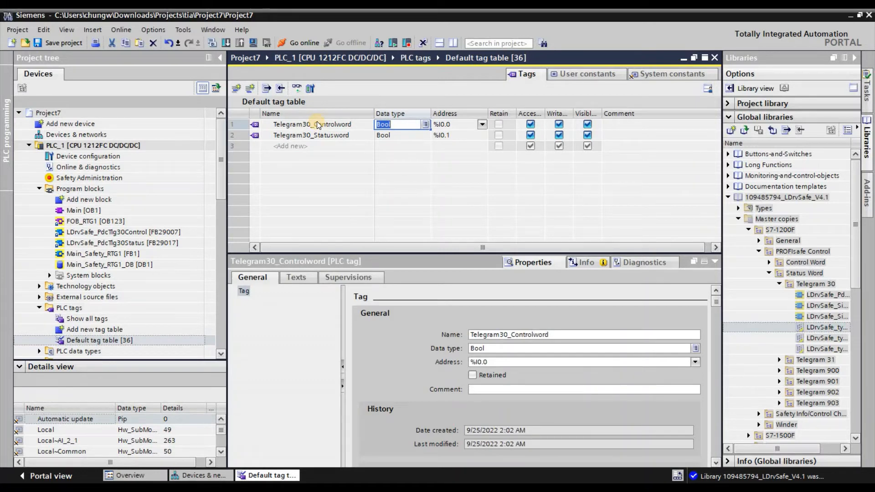
click(425, 126)
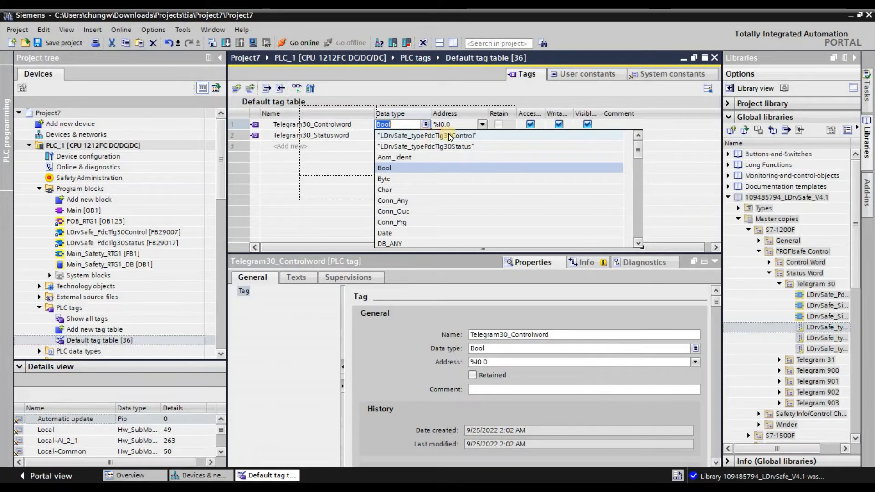
click(411, 136)
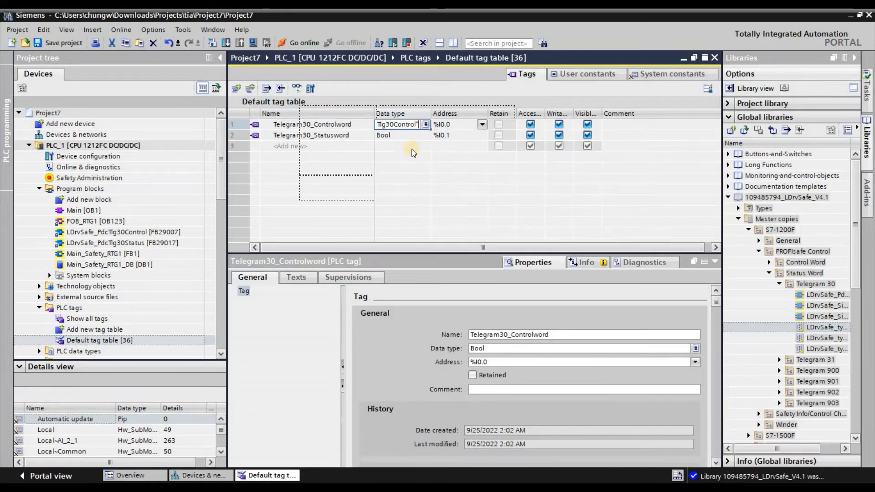
click(409, 136)
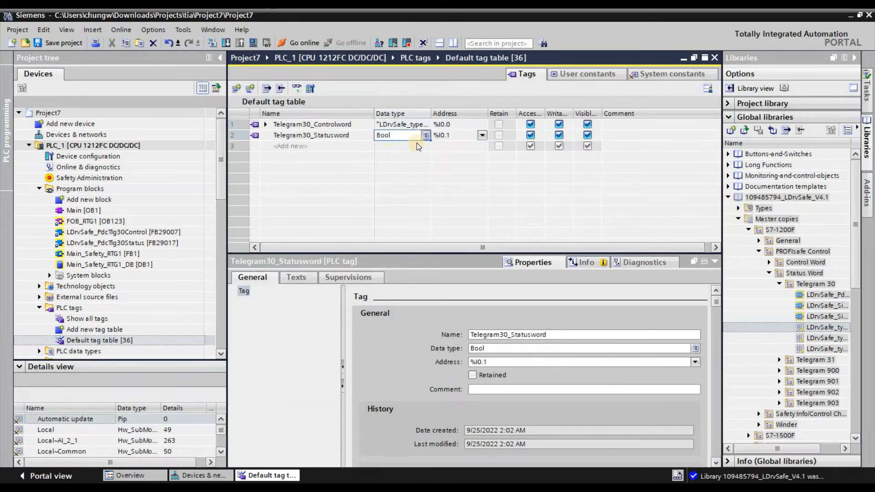
key(alt+Down)
click(455, 157)
- Widen the tag table's Address column and set the address of Telegram30_Controlword to %Q100.0
drag(489, 114, 554, 114)
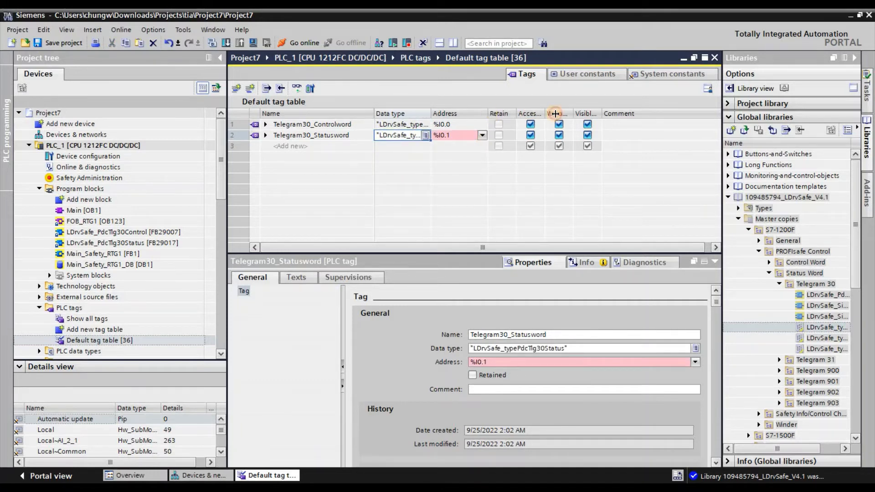
click(464, 125)
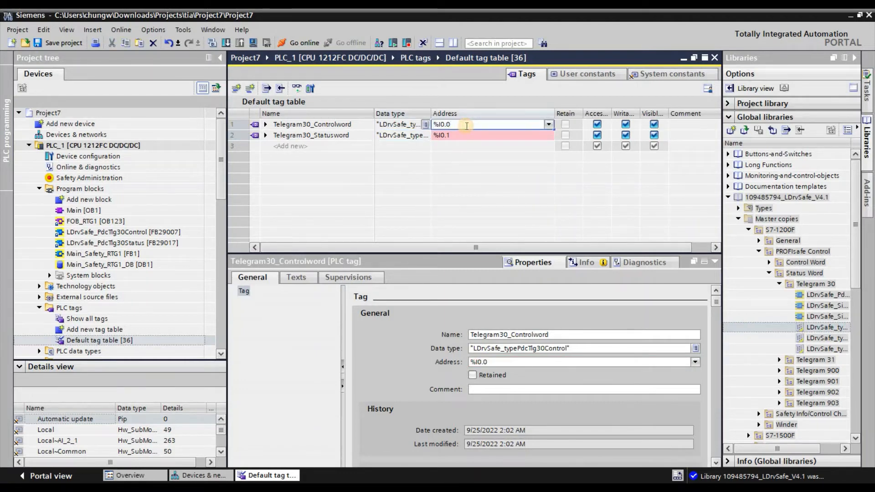
key(BackSpace)
key(BackSpace)
text(1.)
key(Return)
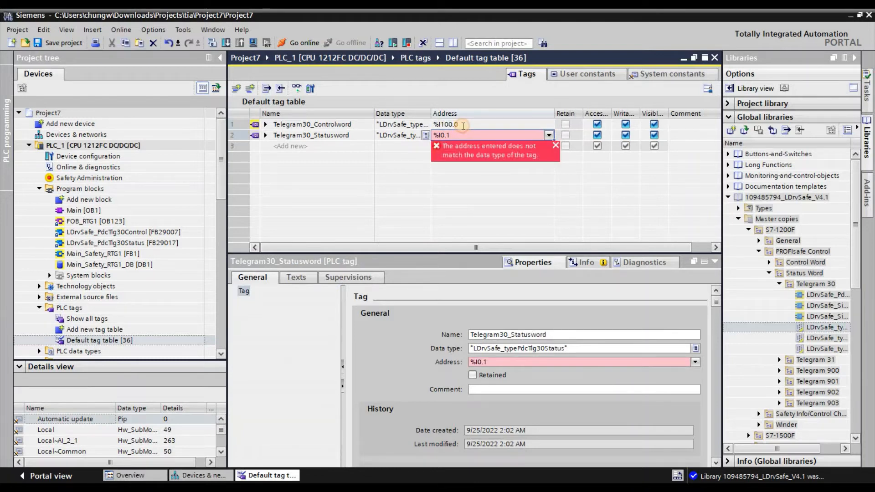
click(463, 125)
double_click(462, 125)
click(464, 126)
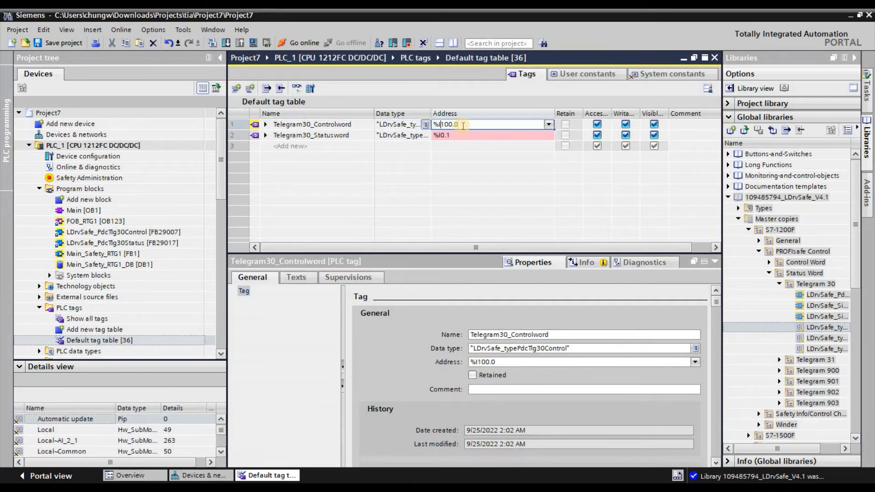
key(Left)
key(Left)
key(Left)
key(Left)
key(Left)
key(BackSpace)
text(Q)
key(Return)
- Set the address of Telegram30_Statusword to %I100.0
text(%Q100.0)
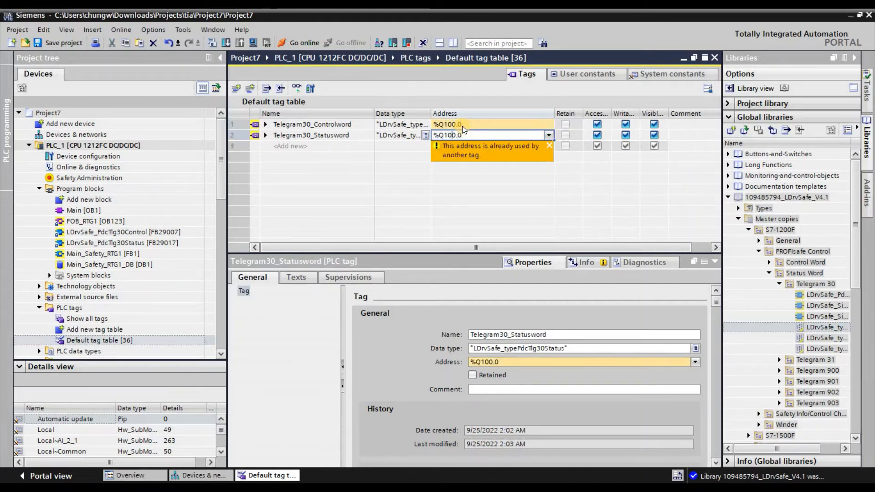
key(Left)
key(Left)
key(Left)
key(BackSpace)
text(I)
key(Return)
click(389, 154)
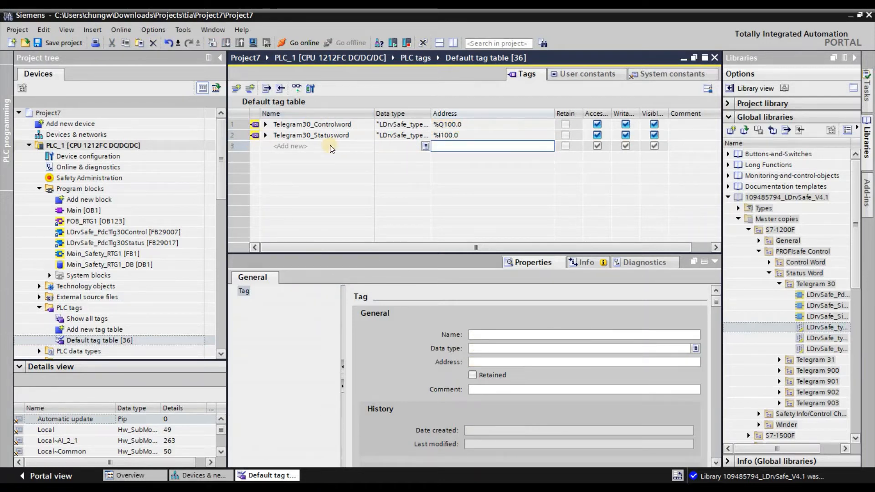
click(266, 125)
- Add a Bool tag named iESTOP at address %I0.0 to the default tag table
click(305, 152)
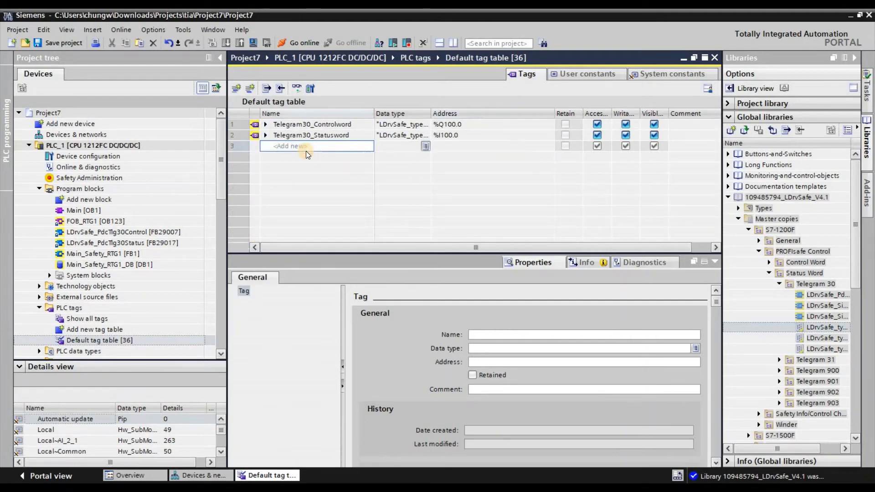
text(iESTOP)
key(Return)
key(Tab)
text(Bool)
key(Tab)
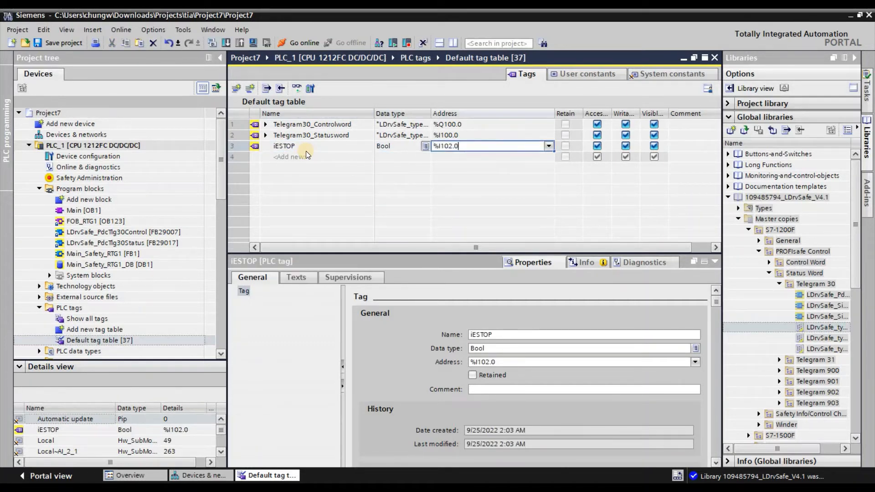
key(BackSpace)
key(BackSpace)
key(BackSpace)
key(BackSpace)
key(BackSpace)
text(0.0)
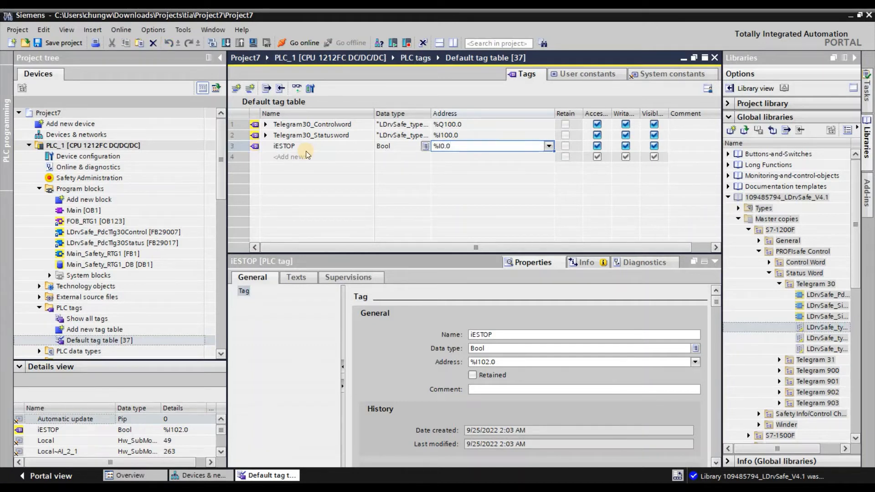
key(Return)
- Check the input and output addresses of PLC_1's DI 8/DQ 6 module in the device overview
double_click(85, 139)
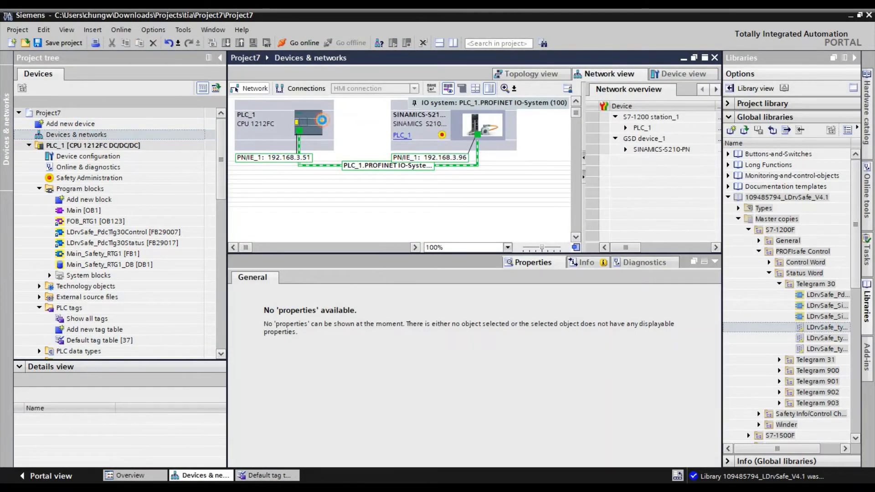
click(322, 120)
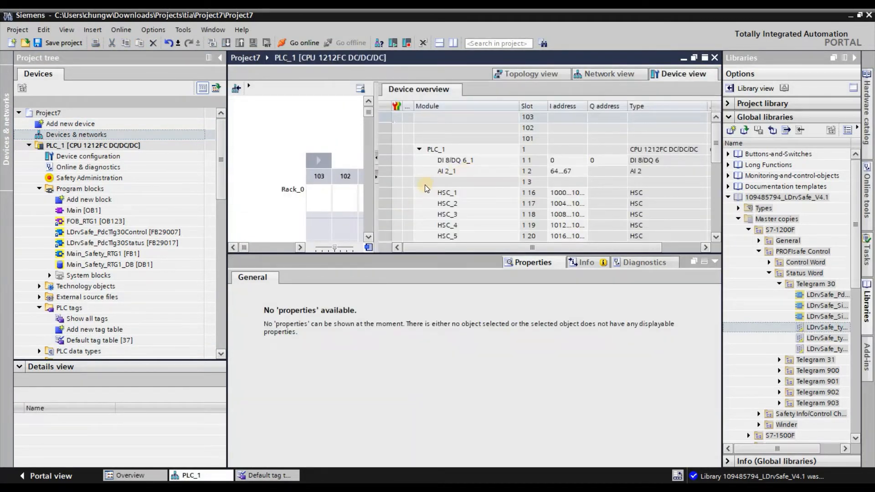
drag(376, 212, 522, 224)
click(579, 160)
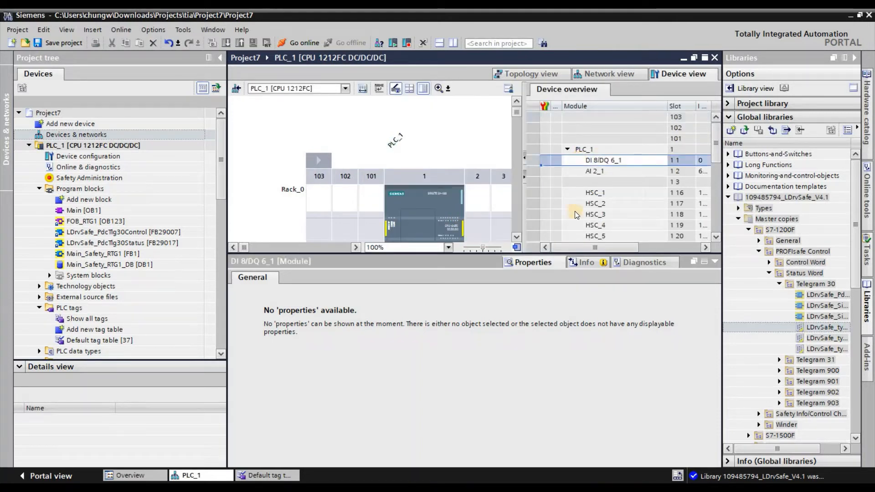
drag(636, 250, 662, 250)
- Reopen PLC_1's default tag table and add a Bool tag named iReset
click(103, 339)
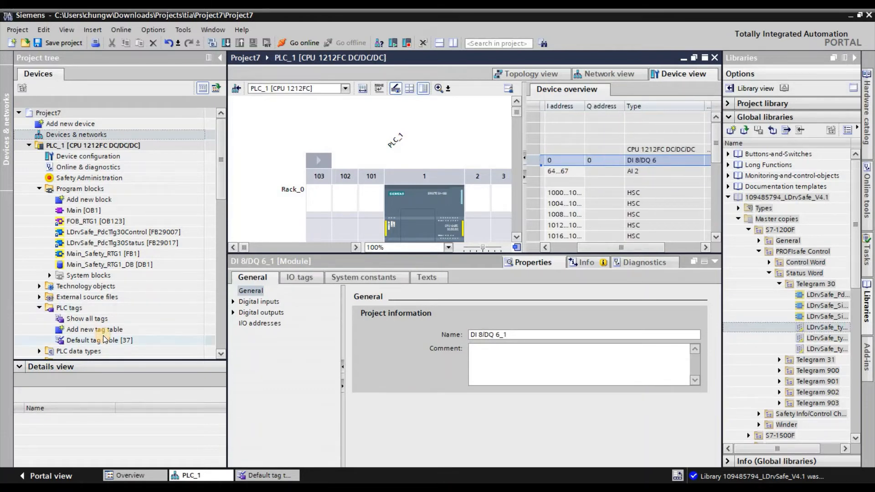
scroll(120, 210, down, 5)
double_click(122, 184)
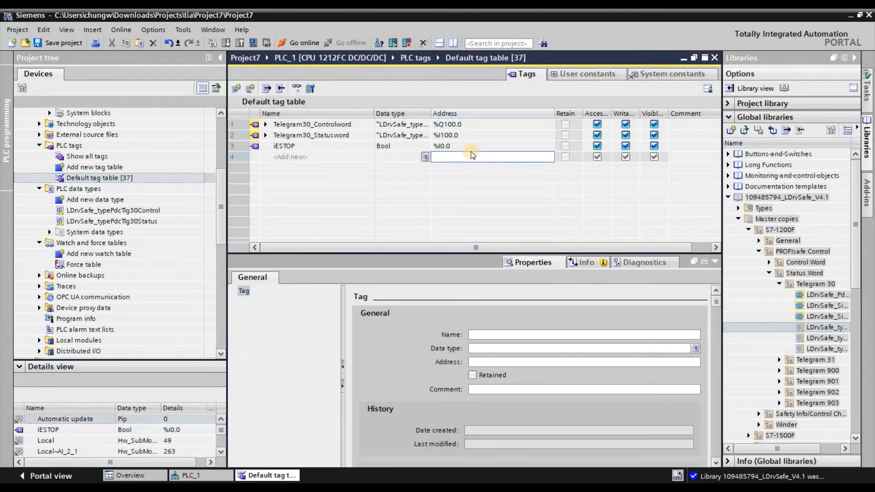
click(318, 164)
click(317, 160)
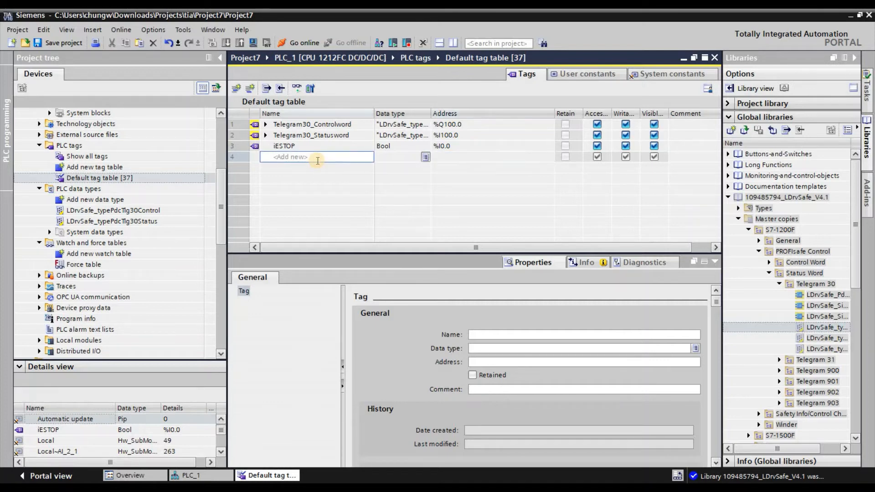
text(iReste)
key(Return)
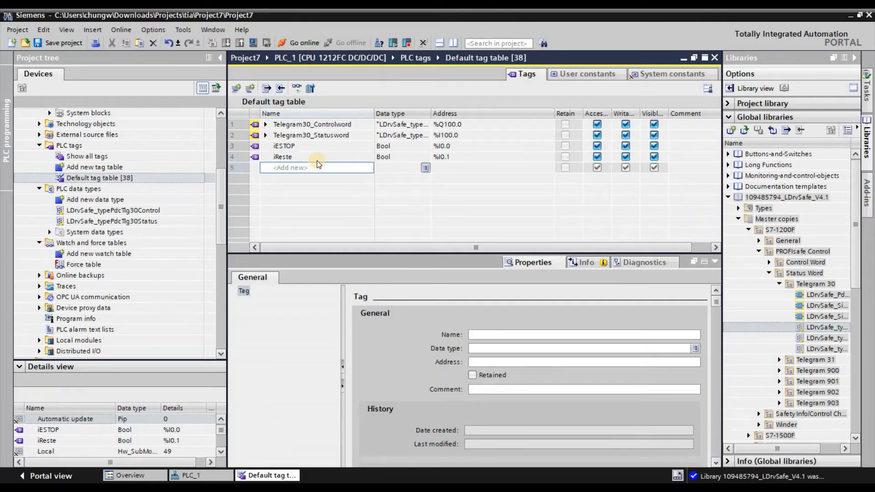
click(317, 161)
click(317, 161)
text(et)
- Set the address of the iReset tag to %M0.1
key(Tab)
key(Tab)
key(Right)
key(Left)
key(Left)
key(BackSpace)
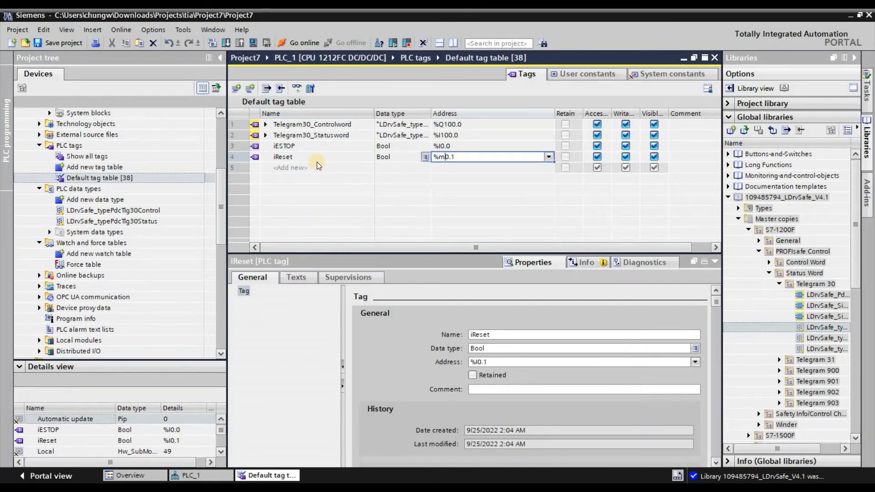
text(M)
key(Return)
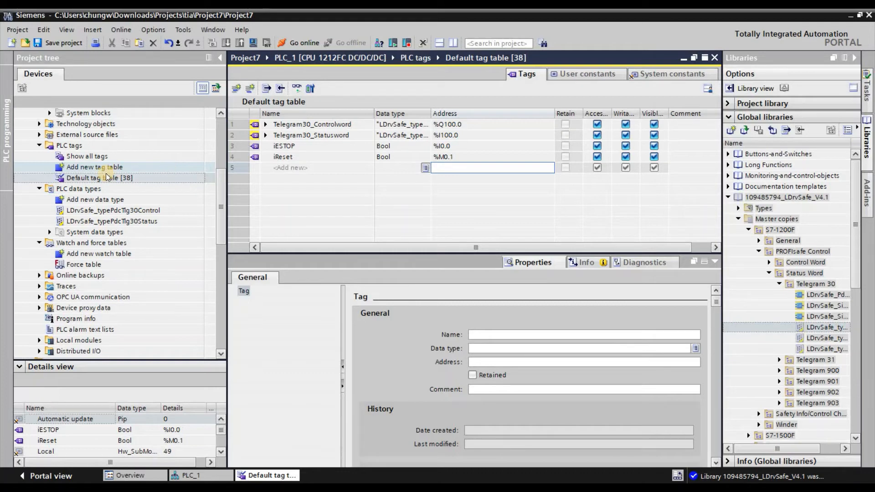
- Save the project and open the Main_Safety_RTG1 [FB1] block with its properties area collapsed
click(78, 54)
click(71, 46)
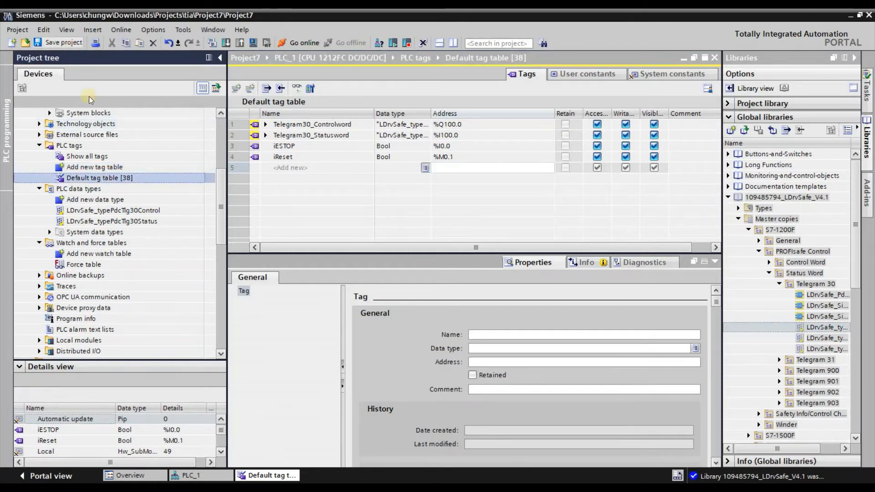
click(130, 220)
scroll(130, 221, up, 3)
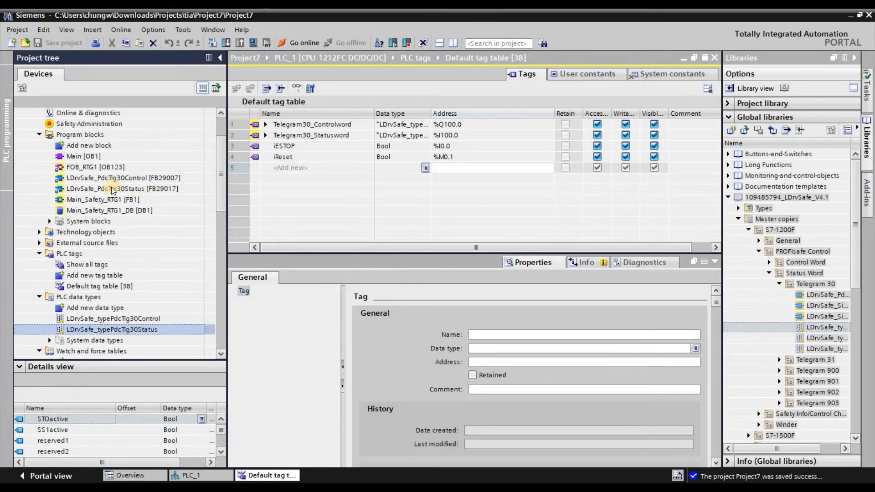
click(146, 201)
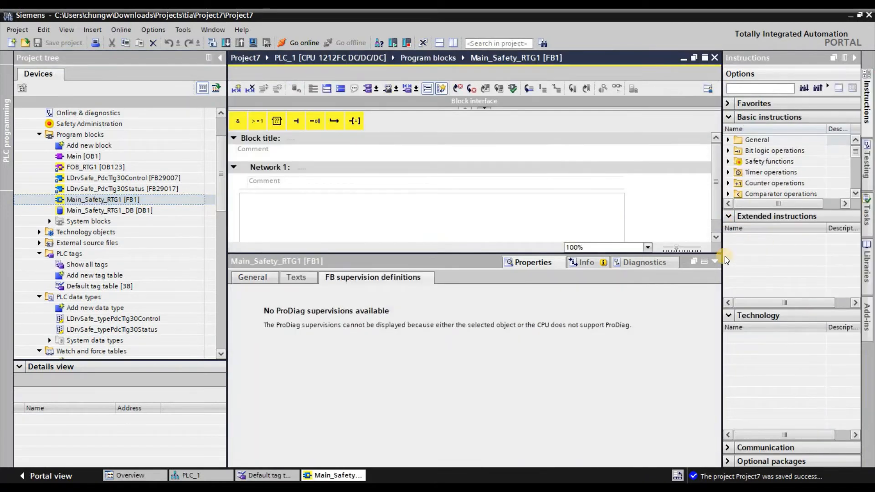
click(716, 260)
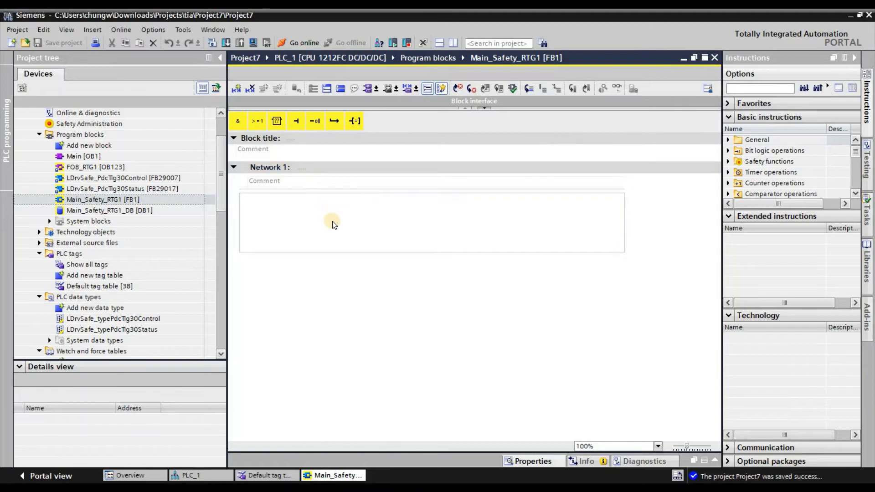
- Insert an ESTOP1 instruction in Network 1 of Main_Safety_RTG1 as a multi-instance named ESTOP1
drag(278, 121, 342, 207)
click(342, 206)
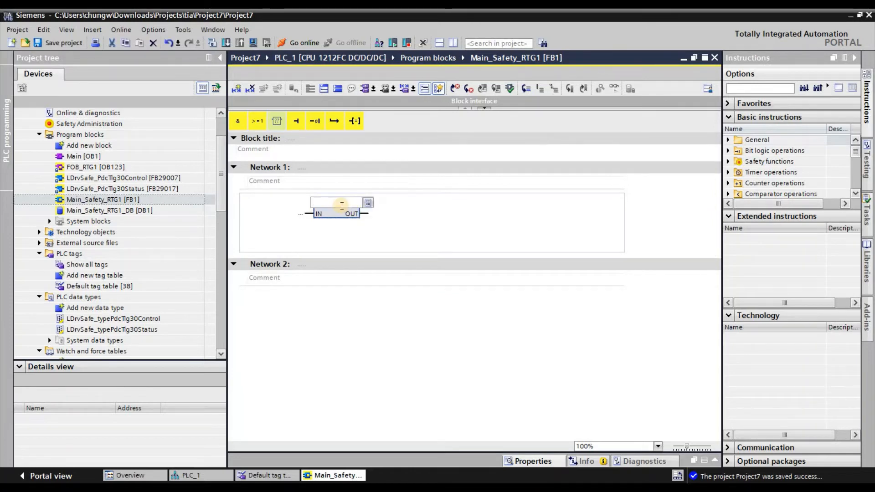
text(ESTOP1)
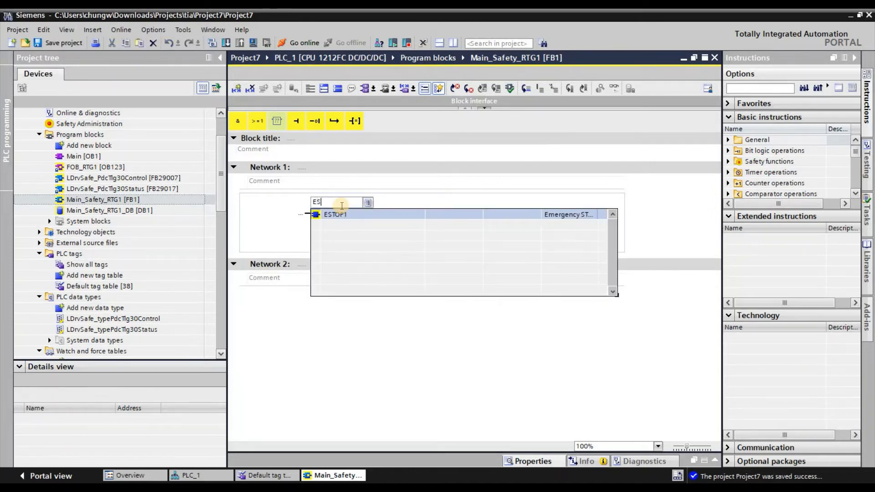
key(Return)
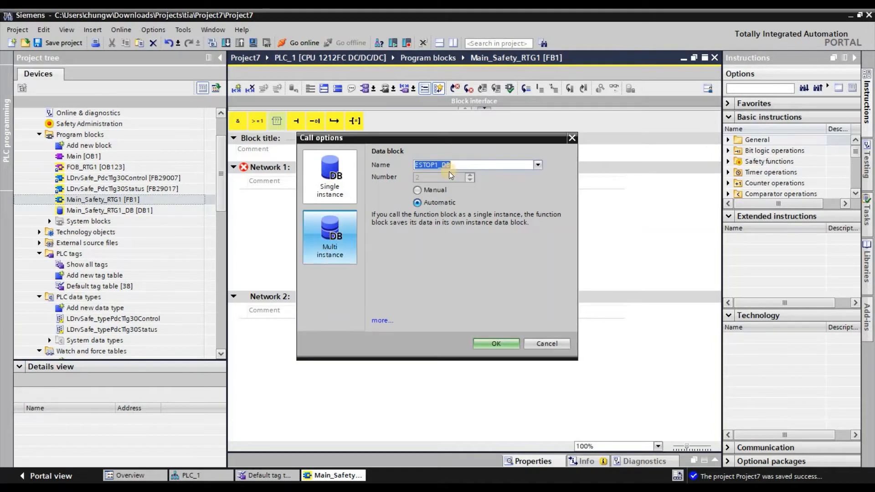
click(328, 246)
text(ESTOP1)
key(Return)
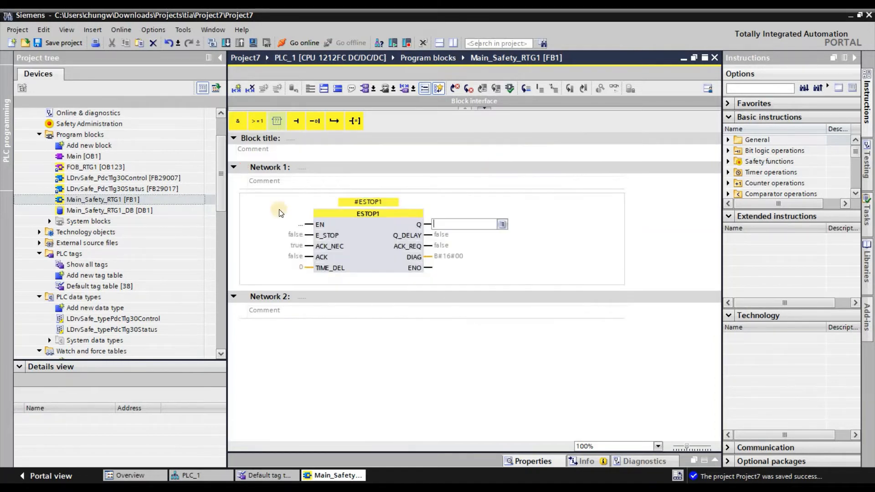
- Assign the iESTOP tag to the ESTOP1 block's E_STOP input and set ACK_NEC to True
click(288, 234)
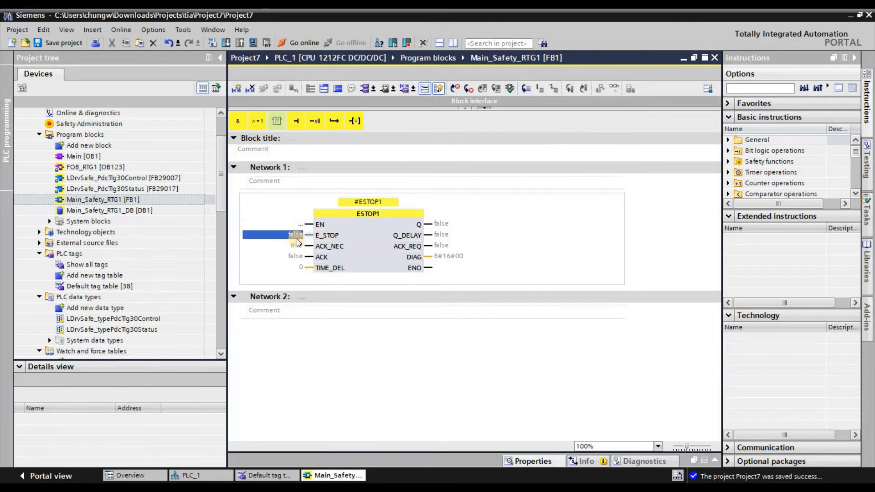
text(i)
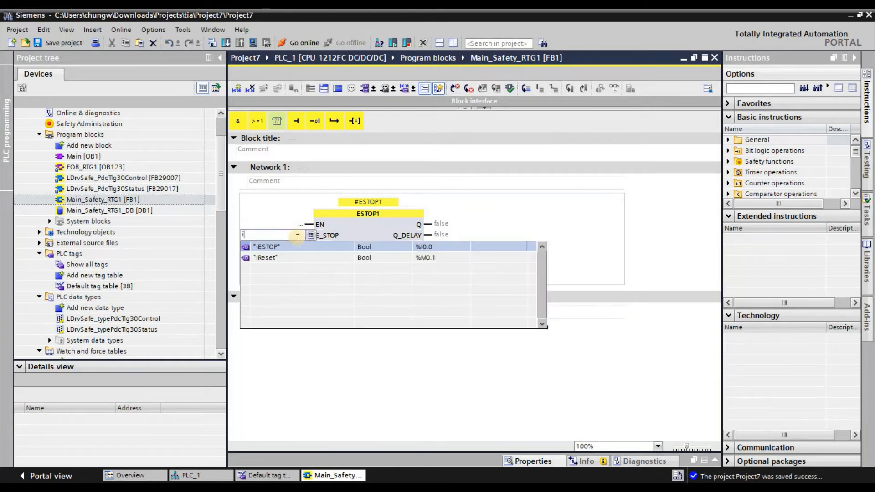
key(Return)
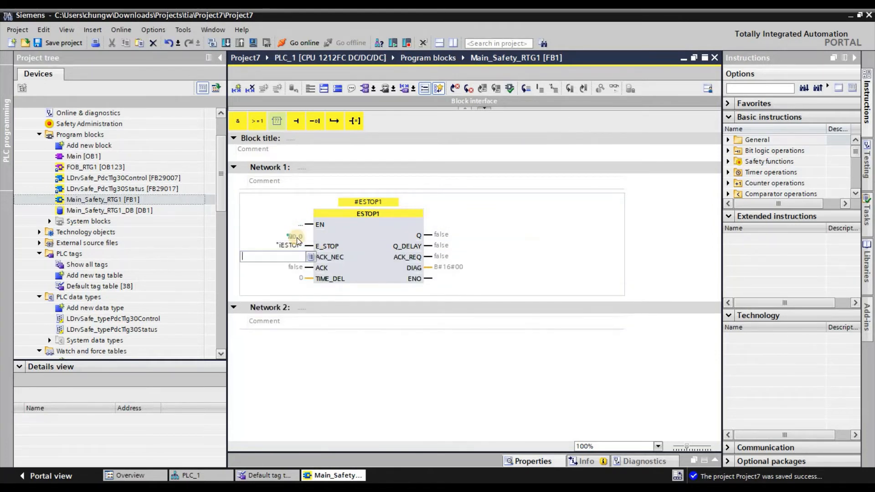
text(true)
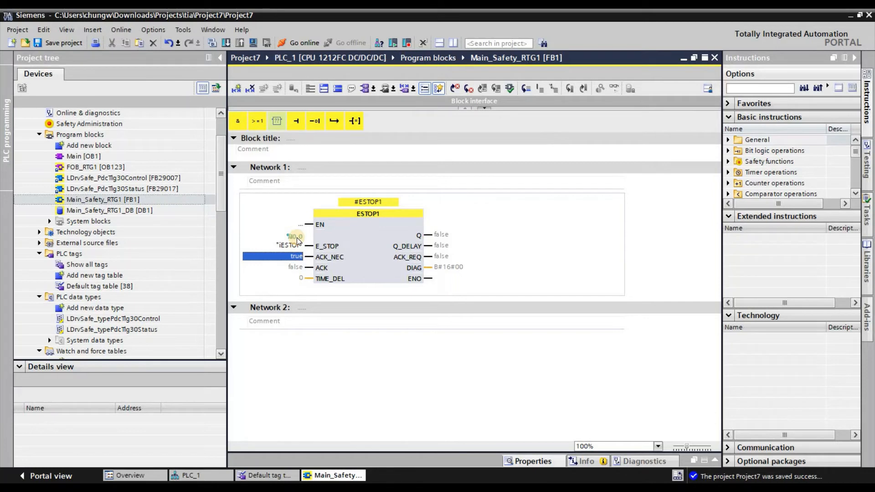
text(T)
key(Return)
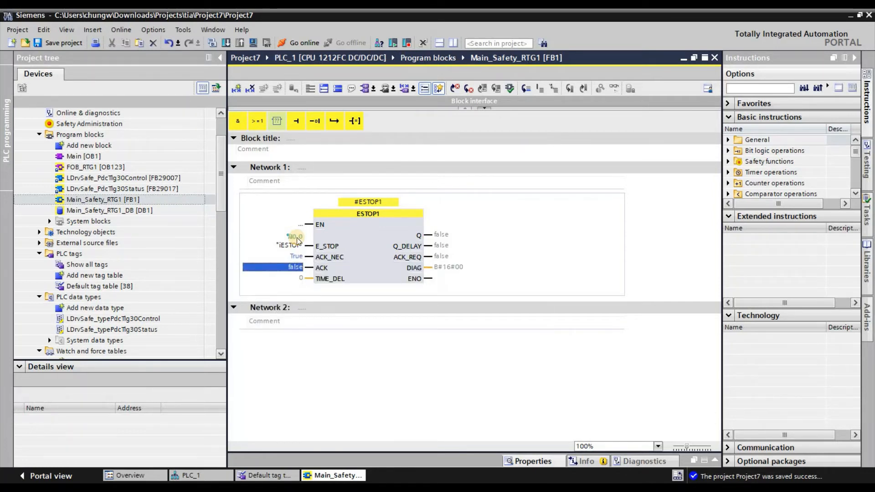
- Assign the iReset tag to the ESTOP1 block's ACK input and set TIME_DEL to T#1s
key(BackSpace)
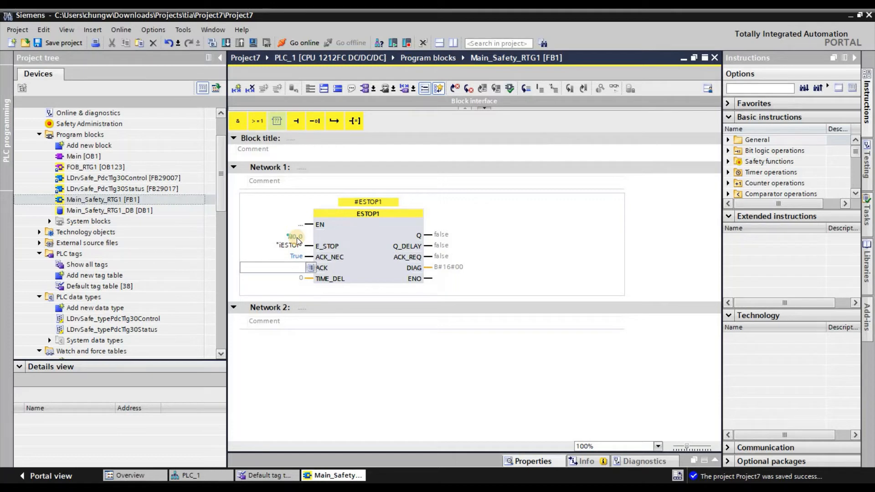
text(i)
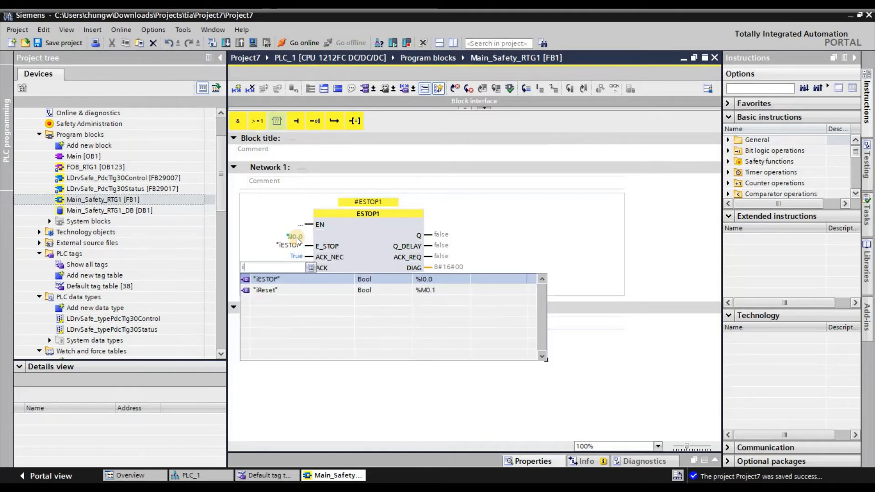
key(Down)
key(Return)
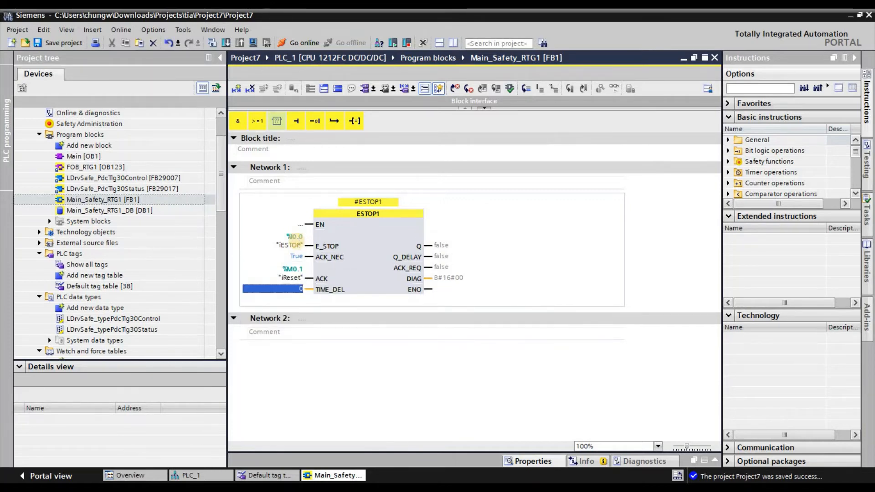
text(T#1s)
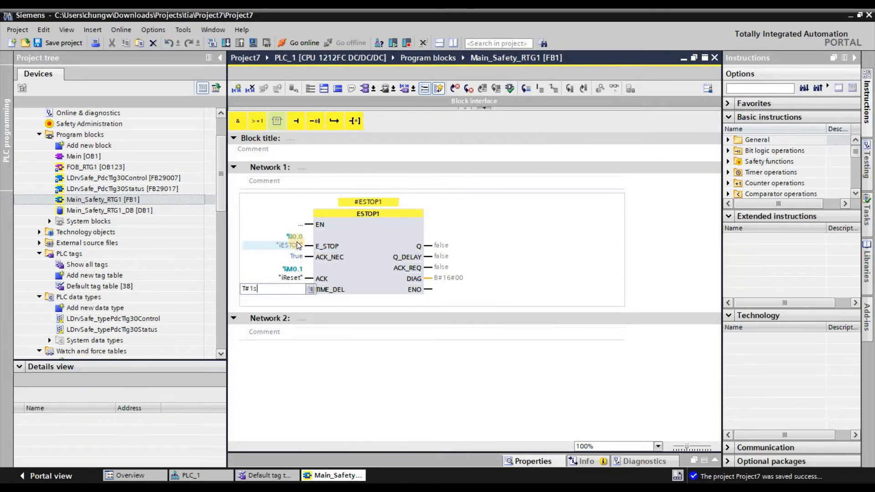
key(Return)
key(Escape)
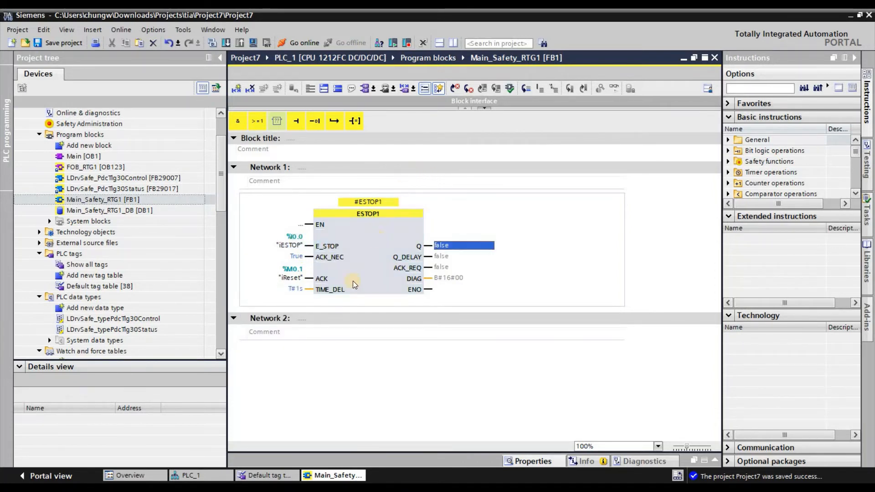
- Title Network 1 of Main_Safety_RTG1 "ESTOP Function Block"
click(365, 169)
text(Set)
key(BackSpace)
key(BackSpace)
text(ESTOP Function Block)
key(Tab)
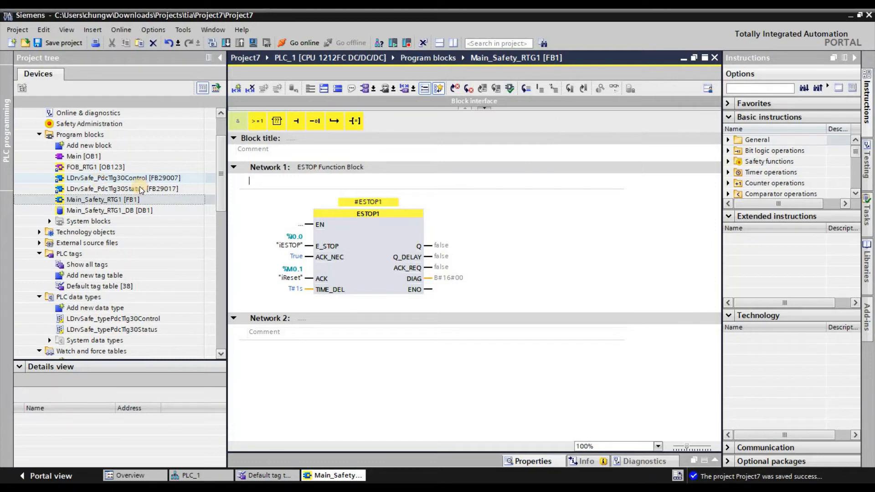
- Insert the LDrvSafe_PdcTlg30Control block in Network 2 as a multi-instance named Telegram30_Control
click(127, 182)
drag(125, 182, 376, 393)
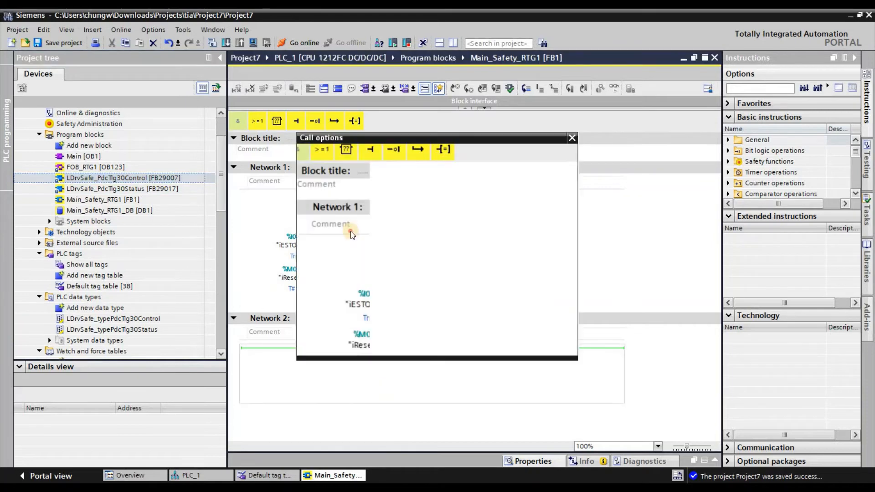
click(351, 231)
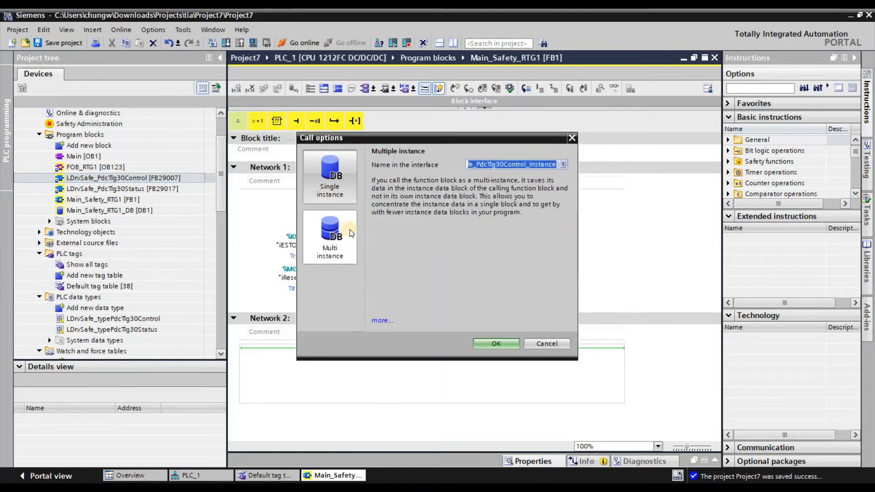
text(Tgl3)
key(BackSpace)
key(BackSpace)
text(elegram30_Control)
key(Return)
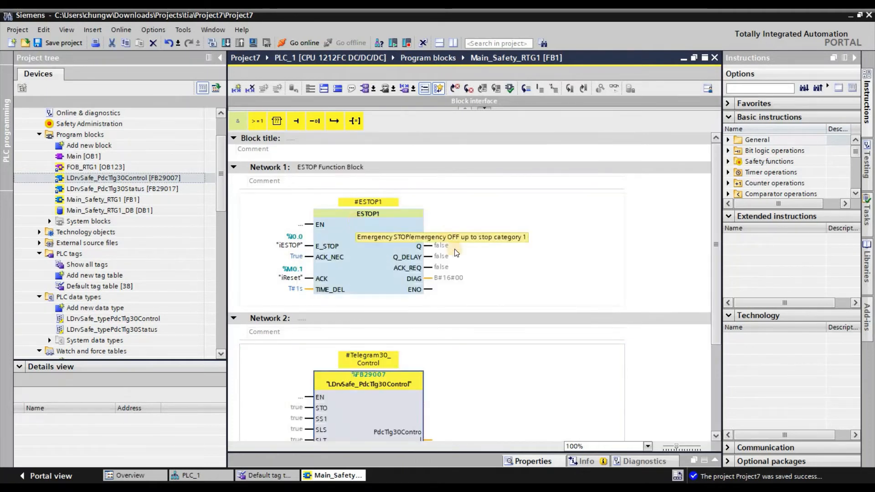
- Assign #ESTOP1.Q to the STO input of the LDrvSafe_PdcTlg30Control block in Network 2
scroll(450, 233, down, 3)
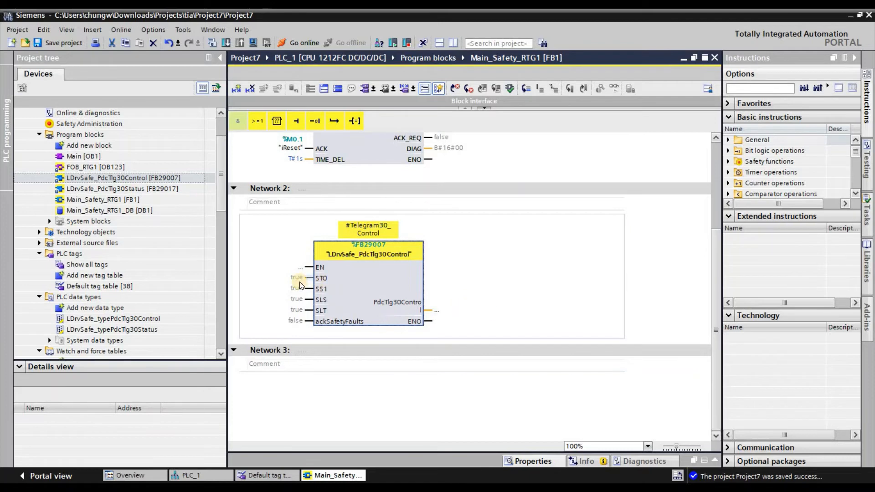
scroll(461, 248, up, 3)
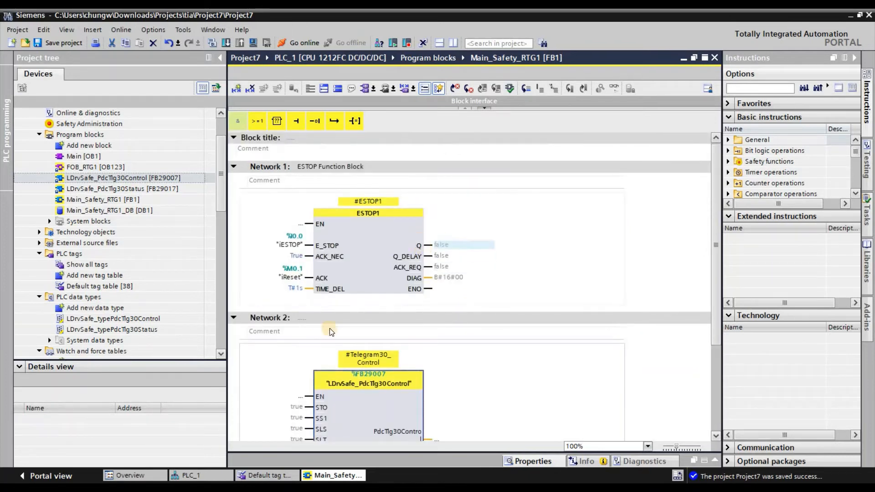
click(291, 408)
text(e)
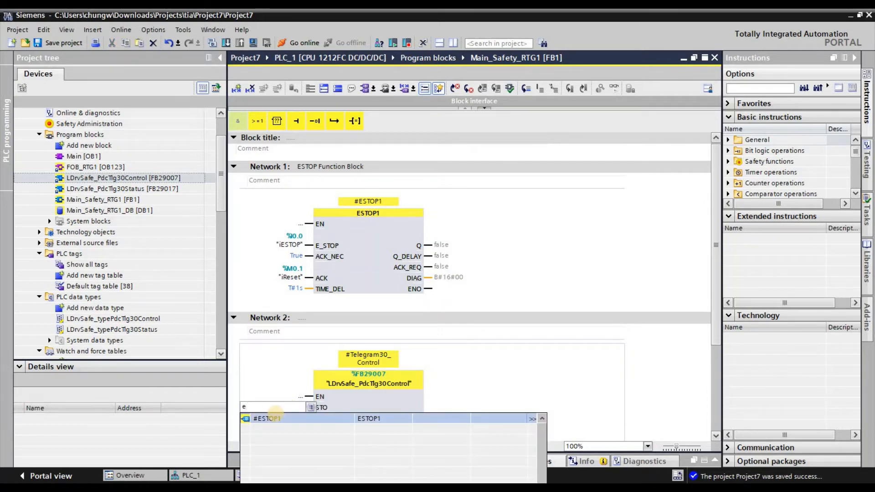
text(Q)
key(Return)
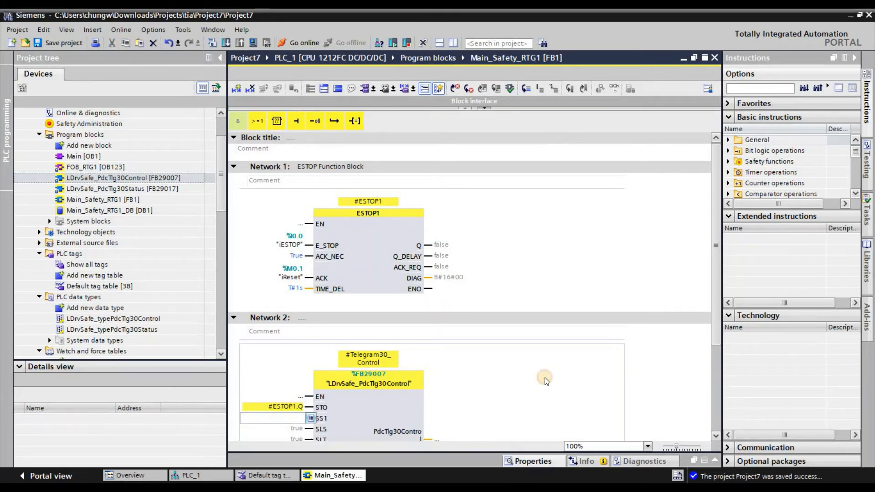
- Assign the Telegram30_Controlword tag to the PdcTlg30Control output of the block in Network 2
scroll(546, 378, down, 3)
click(444, 312)
text(t)
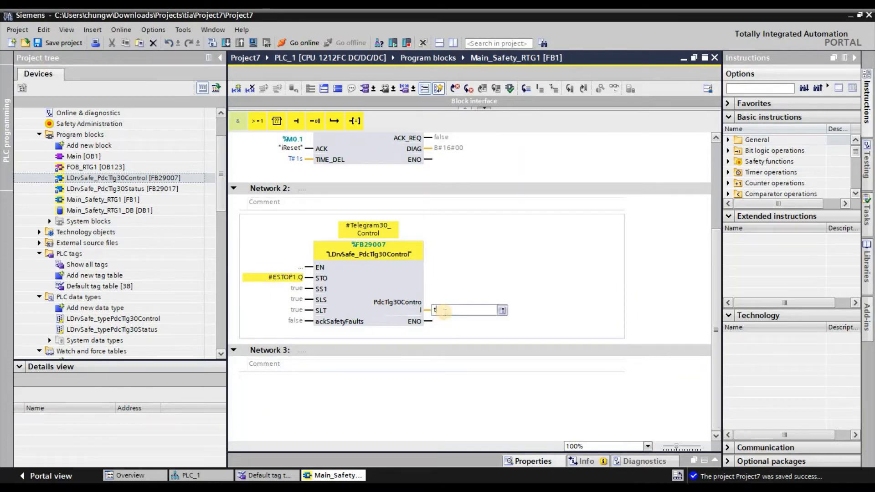
text(el)
key(Down)
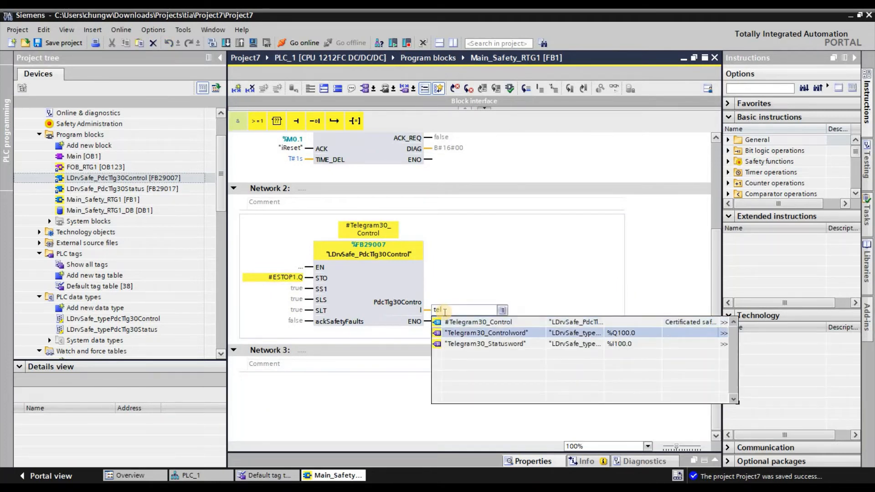
click(639, 332)
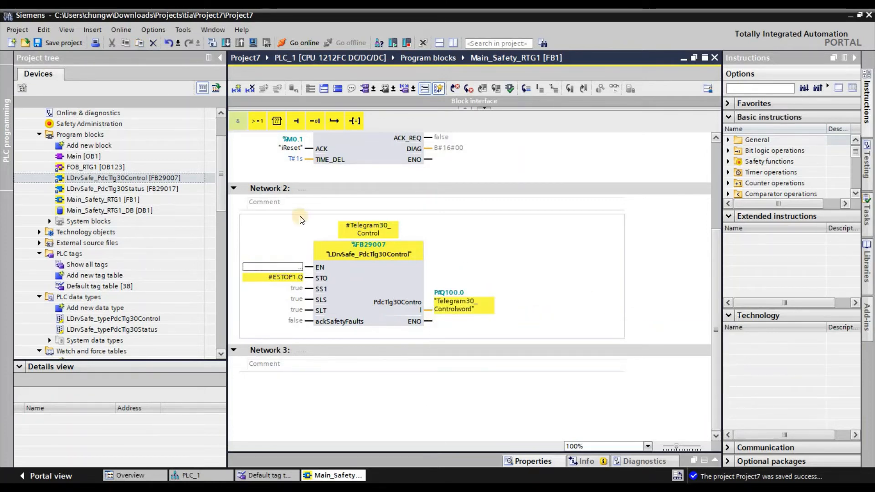
- Insert the LDrvSafe_PdcTlg30Status block in Network 3 as a multi-instance named Telegram30_Status
drag(171, 189, 377, 401)
click(330, 237)
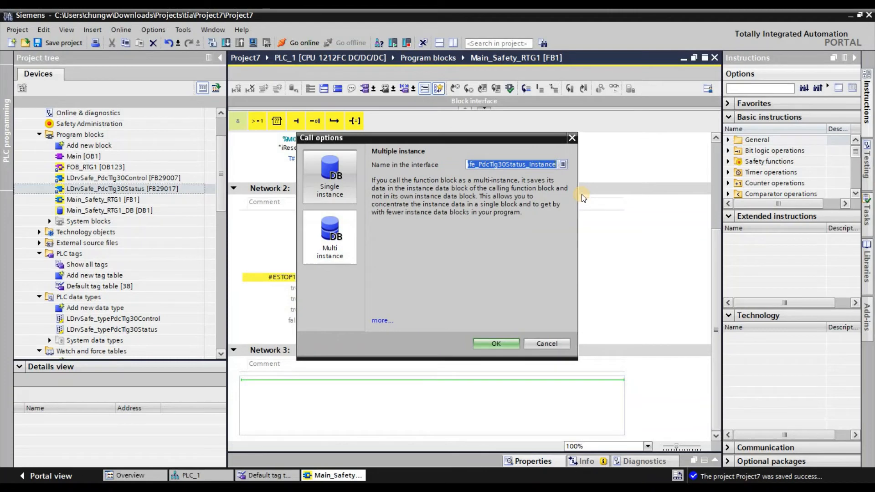
text(teel)
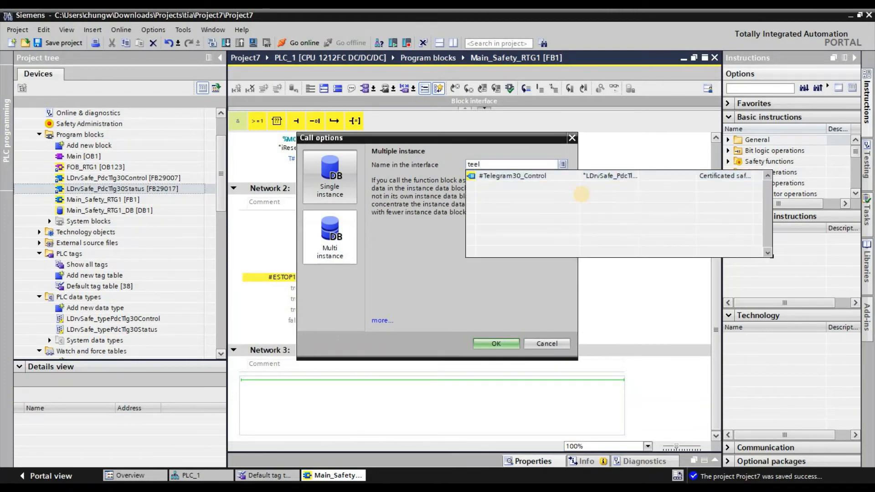
key(BackSpace)
text(Teleg)
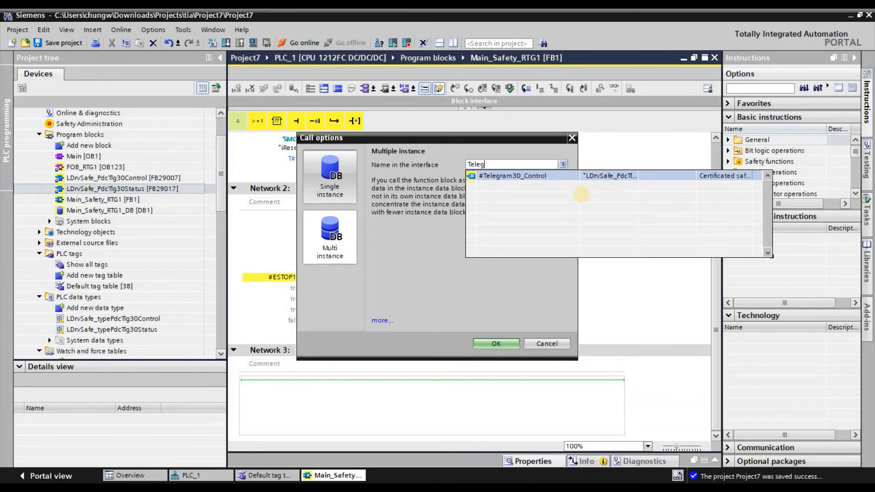
text(ram30_Status)
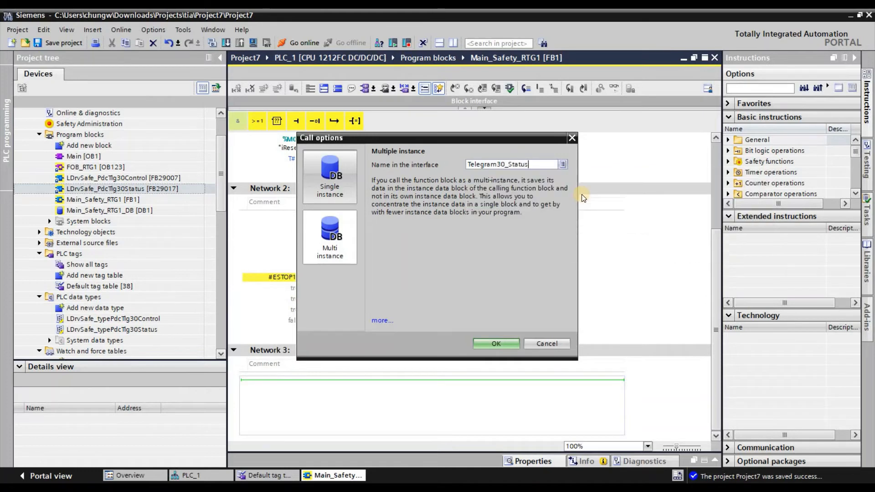
key(Return)
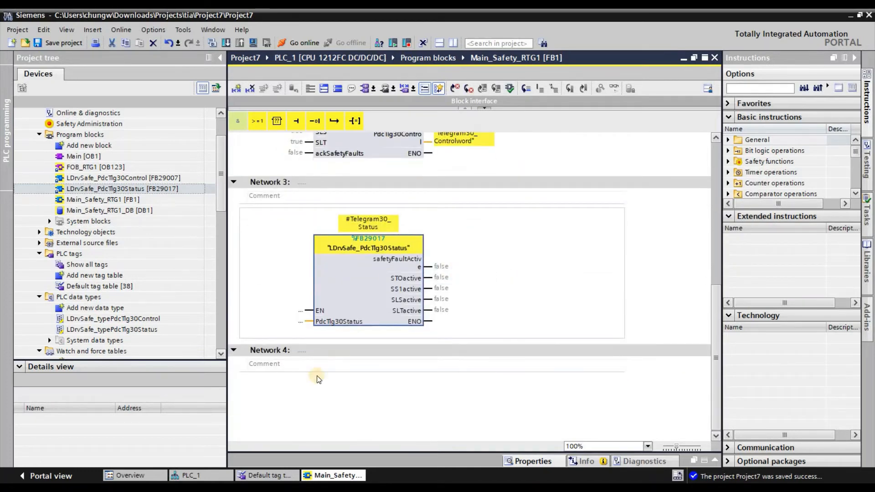
- Assign the Telegram30_Statusword tag to the PdcTlg30Status input of the block in Network 3
scroll(292, 408, up, 3)
click(292, 400)
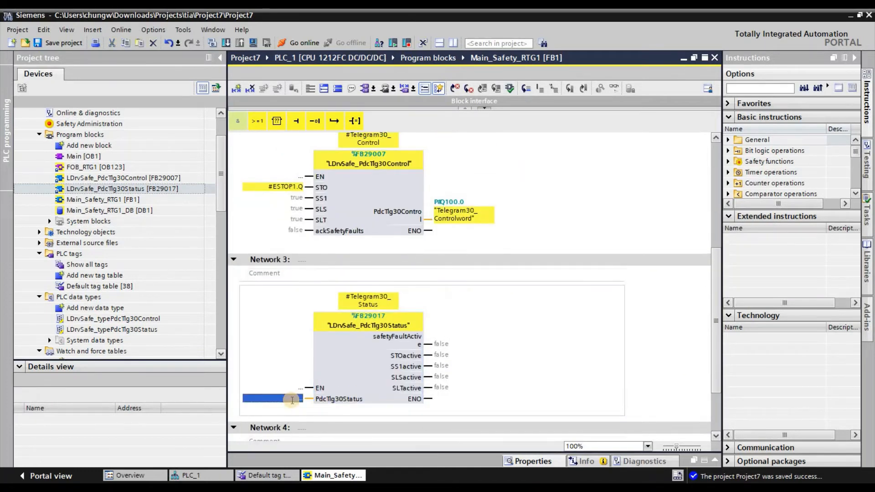
text(e)
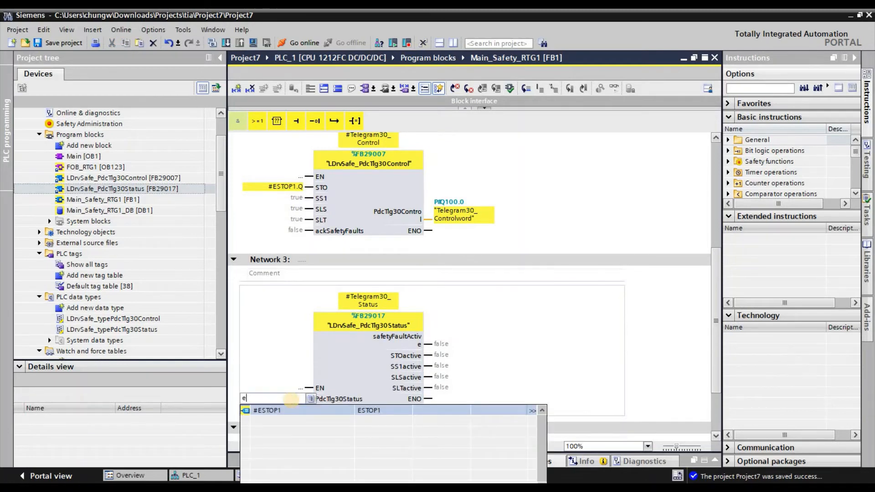
key(BackSpace)
text(te)
key(Down)
key(Down)
key(Down)
key(Return)
key(Return)
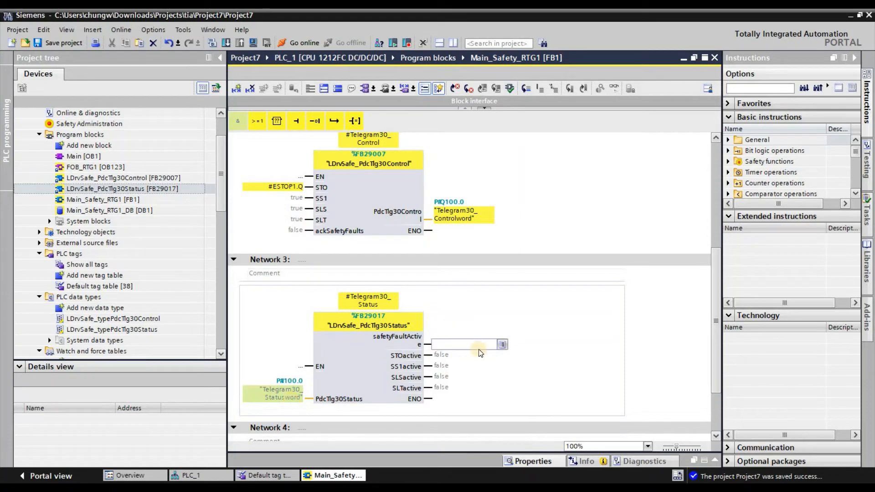
- Title Network 2 "Telegram30 - Control"
scroll(357, 318, up, 5)
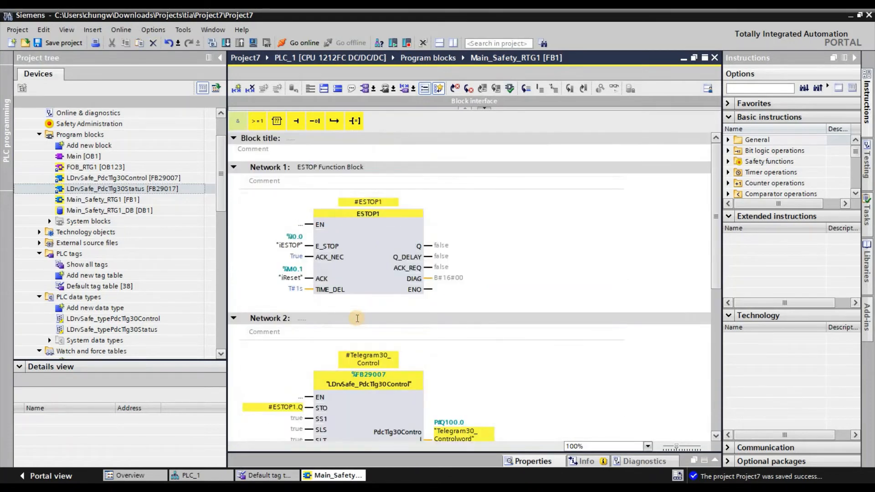
click(357, 318)
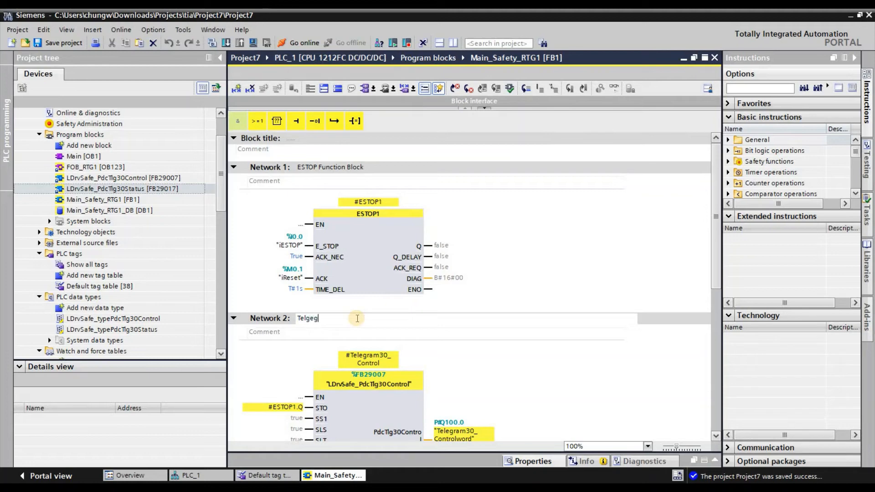
key(BackSpace)
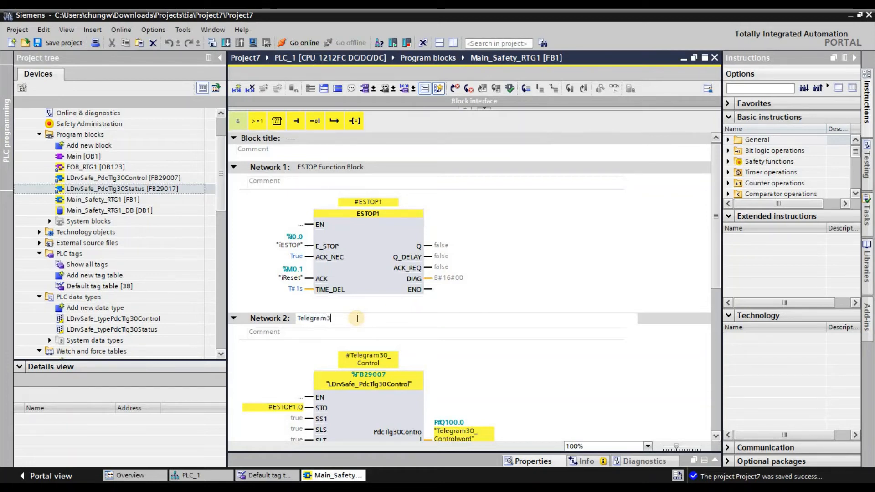
text(-)
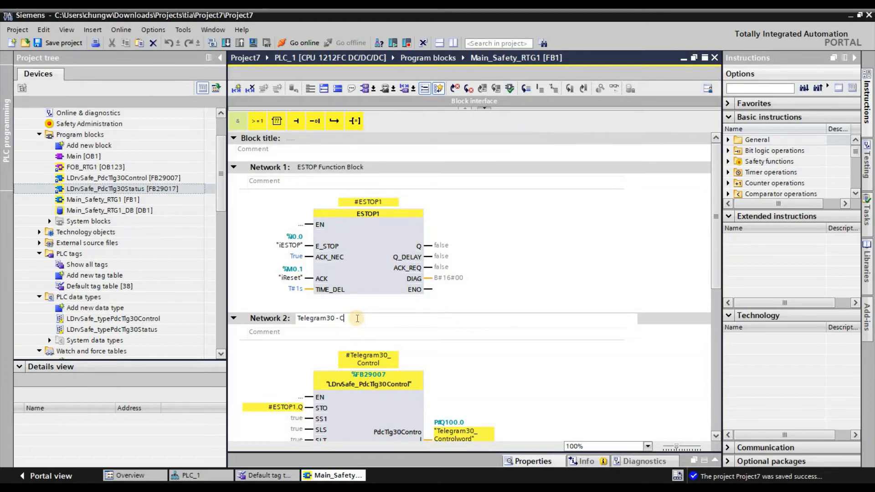
text( Control)
key(Tab)
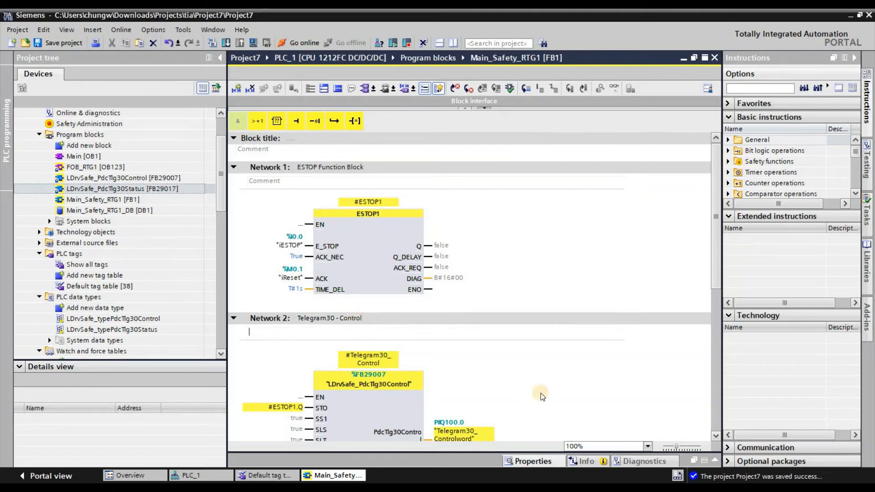
- Title Network 3 "Telegram30 - Status" and save the project
scroll(346, 173, down, 5)
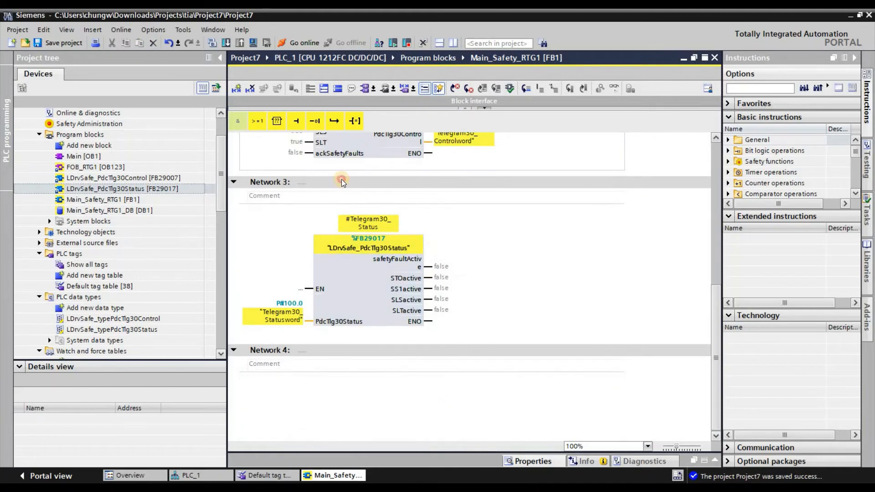
click(343, 180)
text(Telegram30 - Status)
key(Tab)
key(ctrl+s)
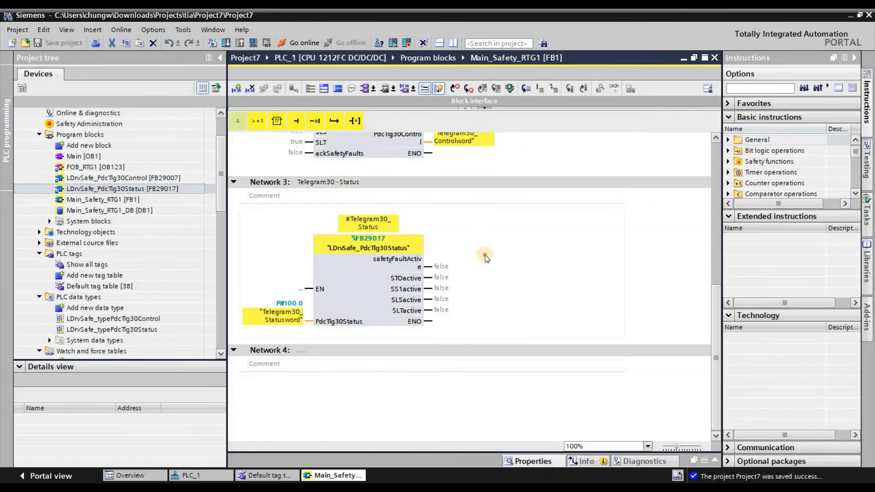
- Review the tags in the Default tag table and open the Devices & networks view of the project
scroll(303, 250, up, 6)
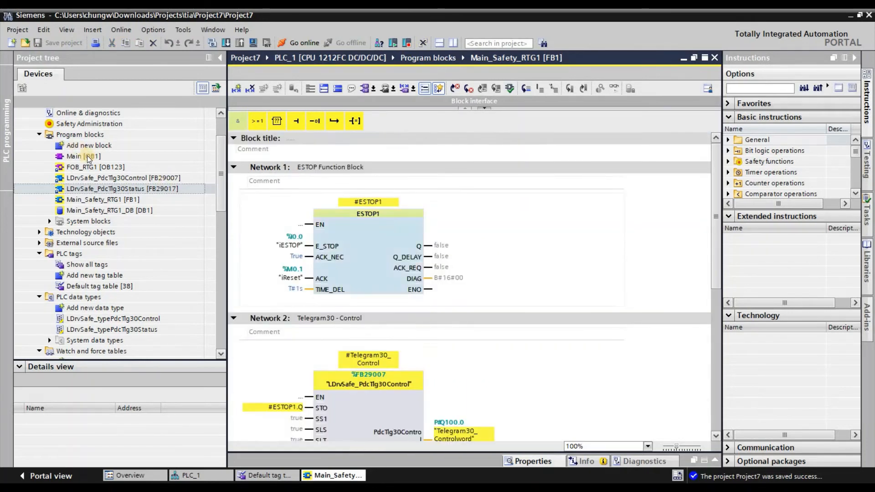
double_click(96, 286)
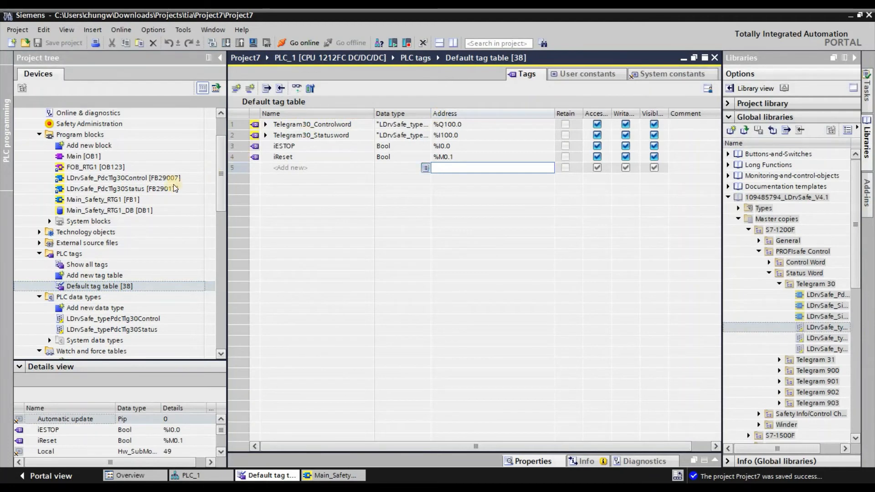
click(96, 168)
scroll(98, 164, up, 2)
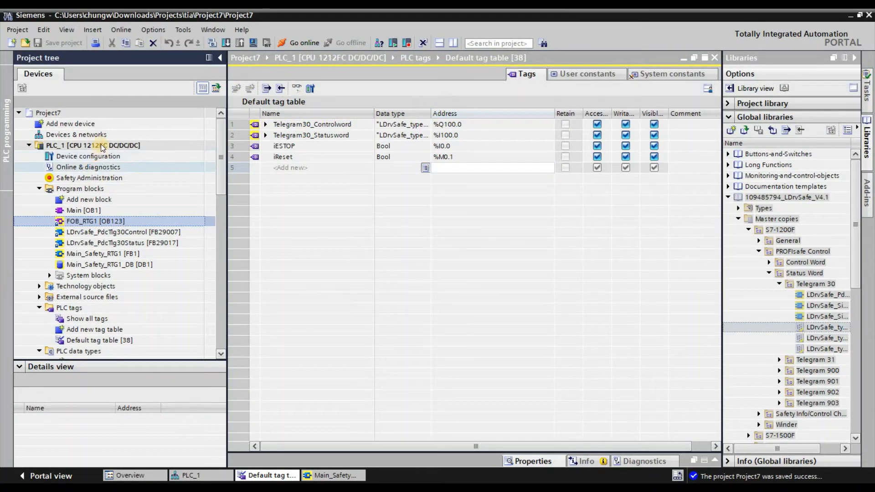
double_click(76, 134)
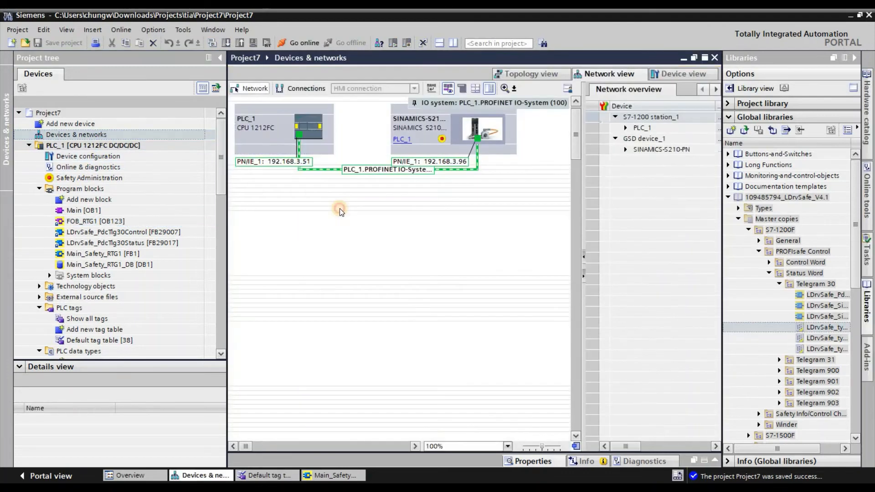
- Open the SINAMICS-S210-PN drive's properties and review its Ethernet addresses and PROFINET device name
double_click(489, 147)
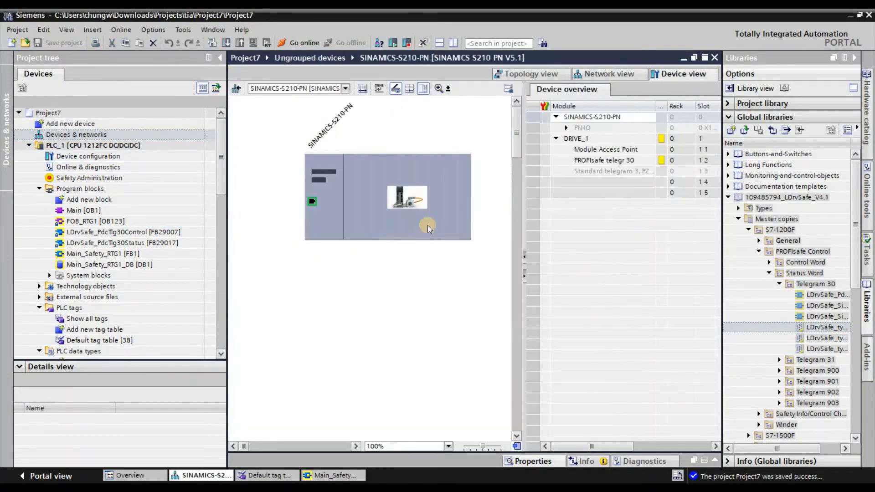
double_click(428, 225)
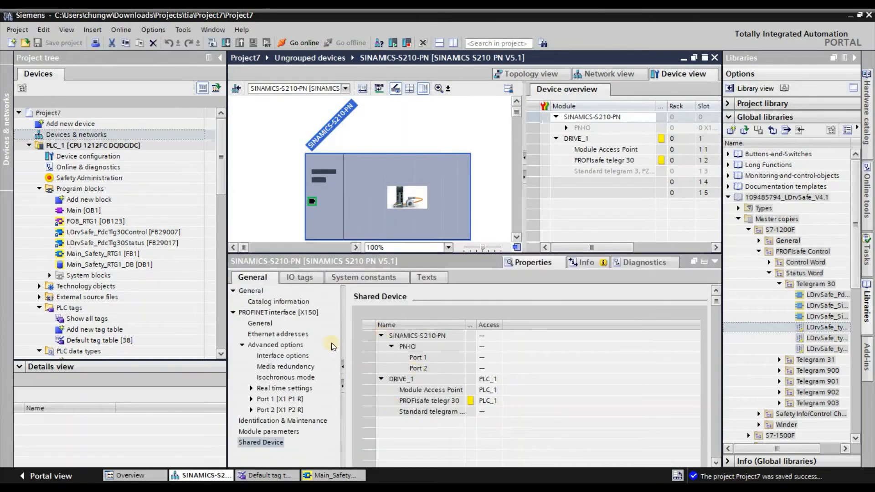
click(265, 322)
click(266, 313)
click(277, 334)
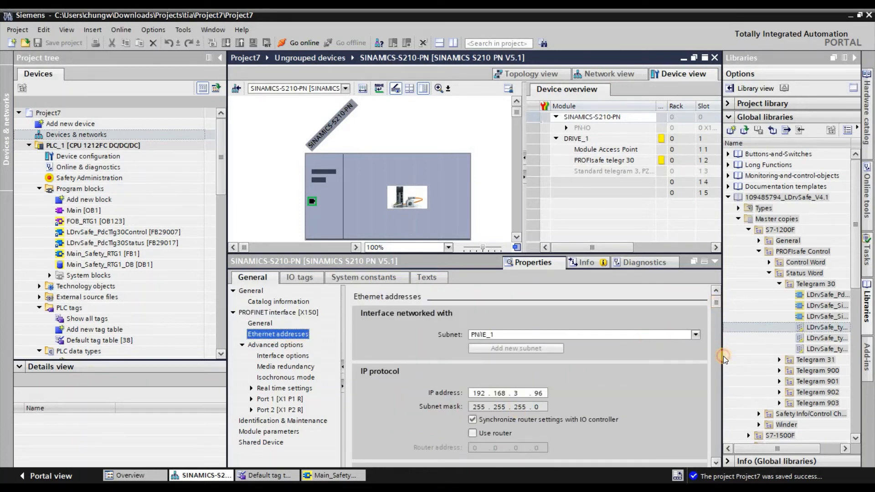
scroll(724, 355, down, 3)
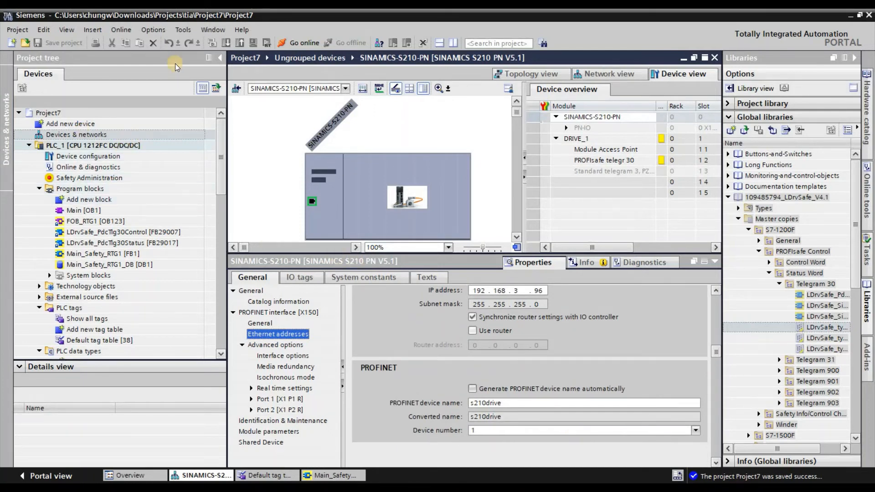
- Compile the software of PLC_1 and save the project
click(138, 144)
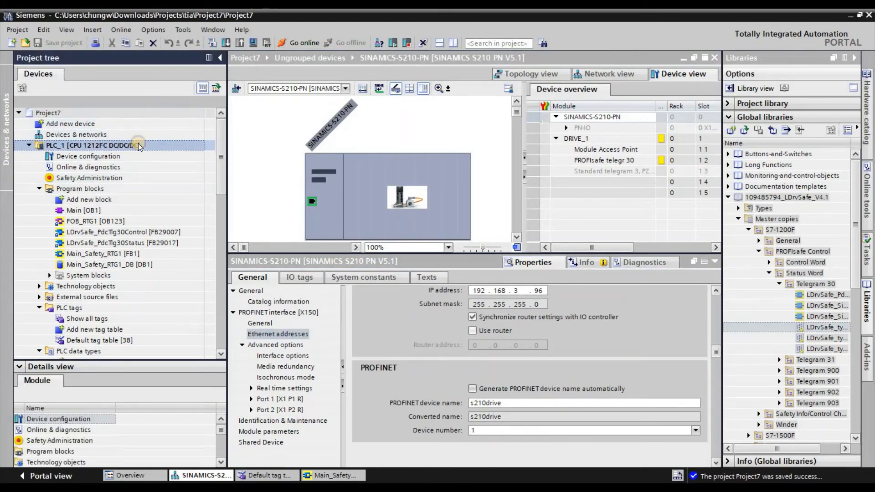
right_click(138, 143)
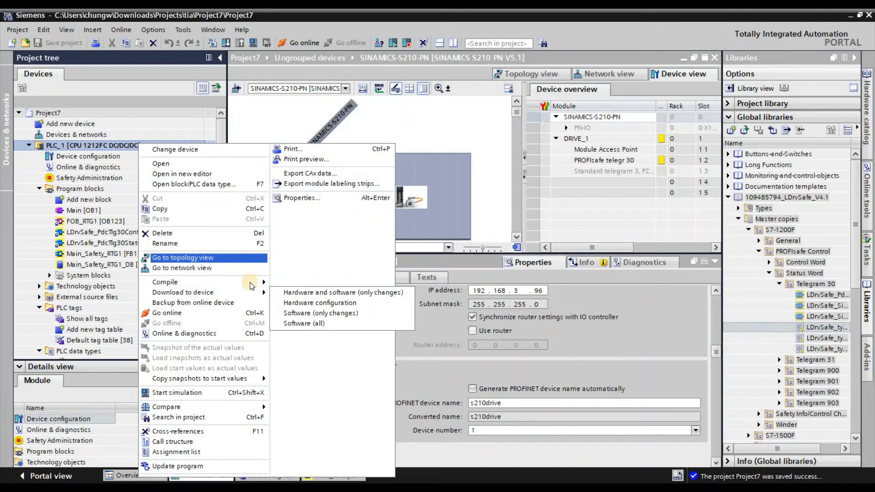
mouse_move(253, 282)
click(356, 321)
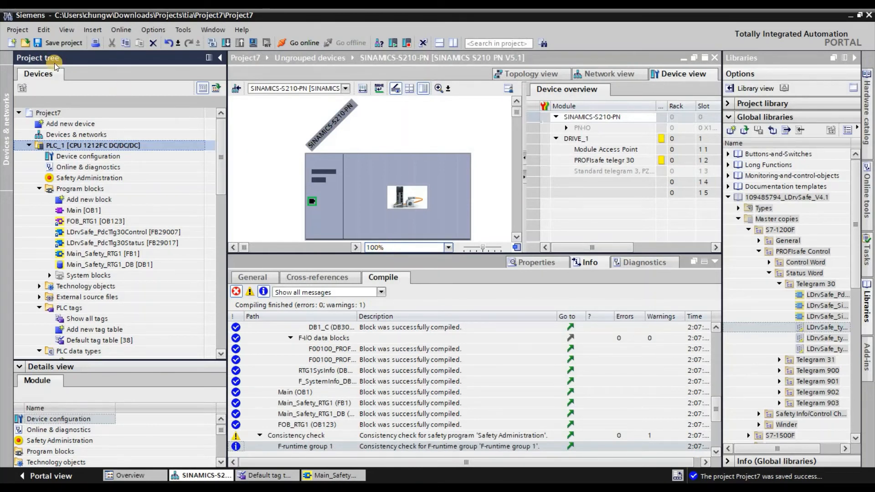
click(58, 42)
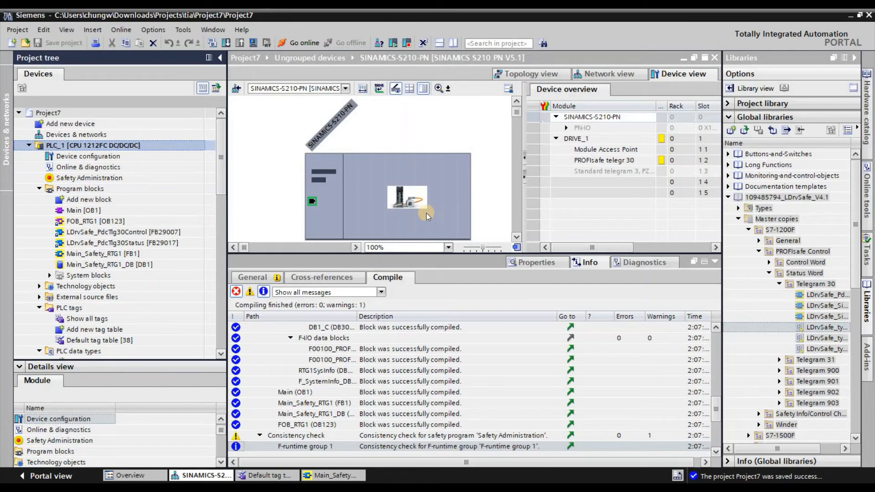
- Review the PROFIsafe parameters of the drive's PROFIsafe telegr 30 module
click(598, 161)
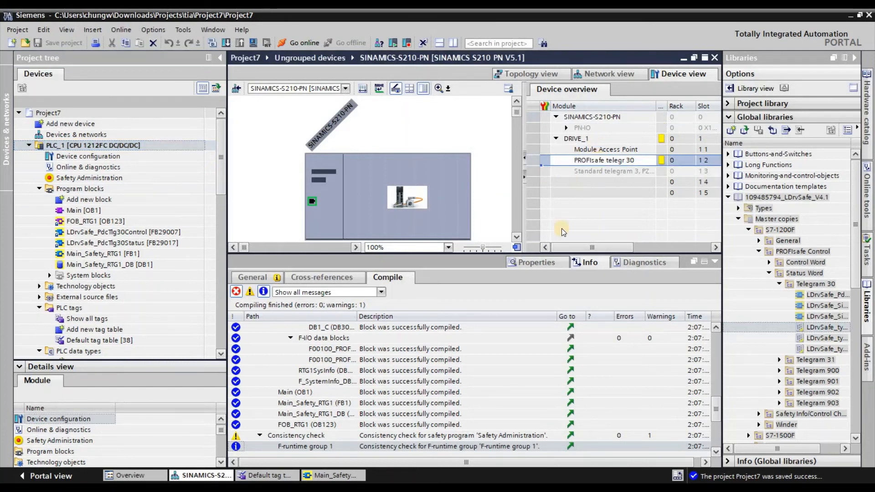
click(537, 263)
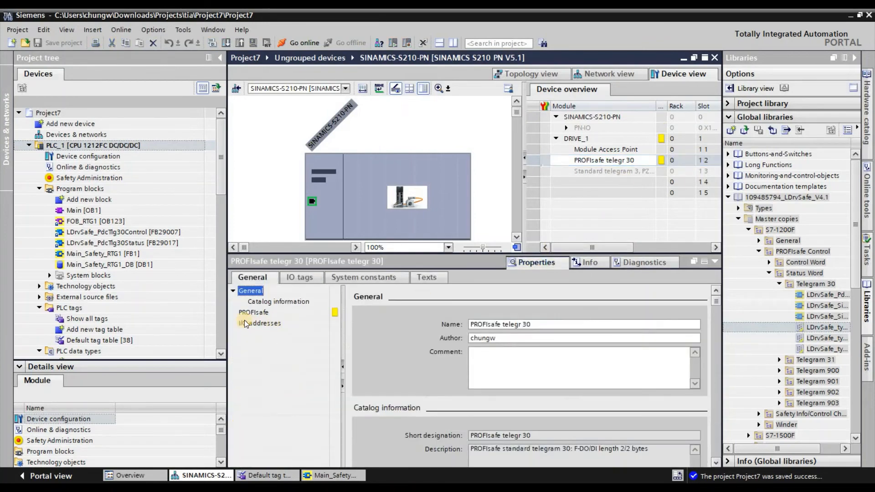
click(250, 312)
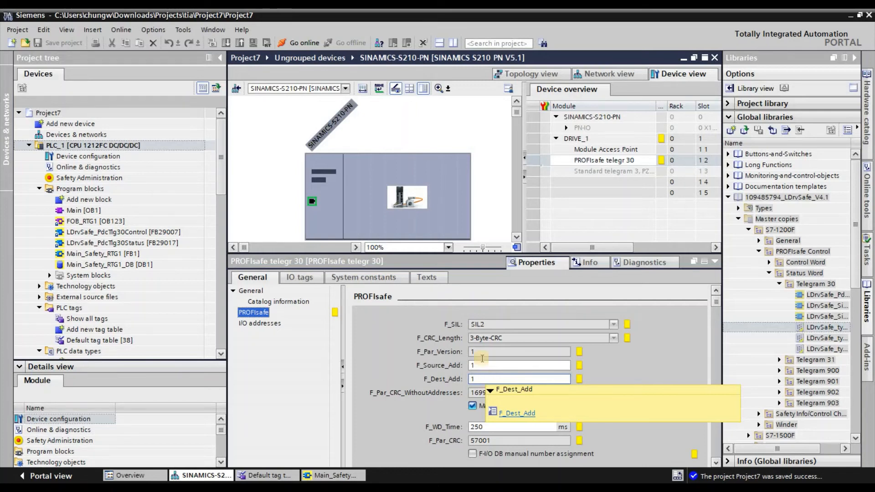
- Start a download of PLC_1 via the ASIX AX88179 USB 3.0 Ethernet adapter on subnet PN/IE_1 and search for the target device
click(114, 147)
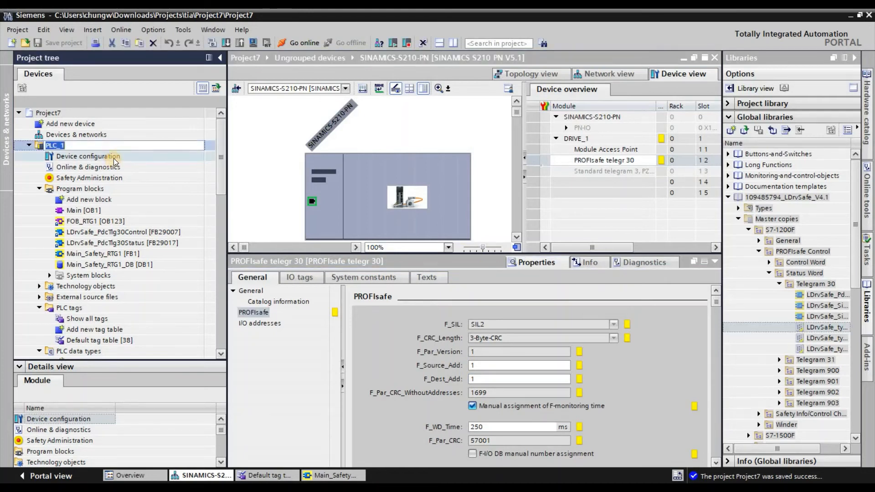
click(113, 160)
click(124, 148)
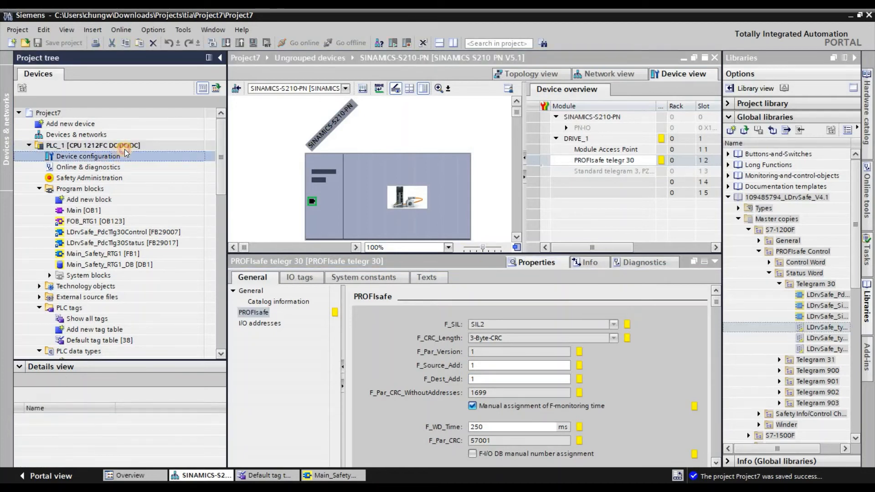
click(229, 45)
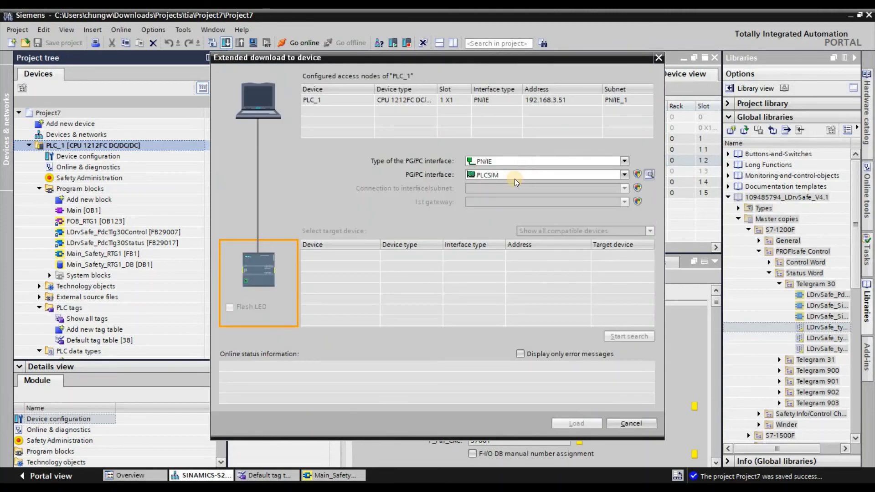
click(512, 178)
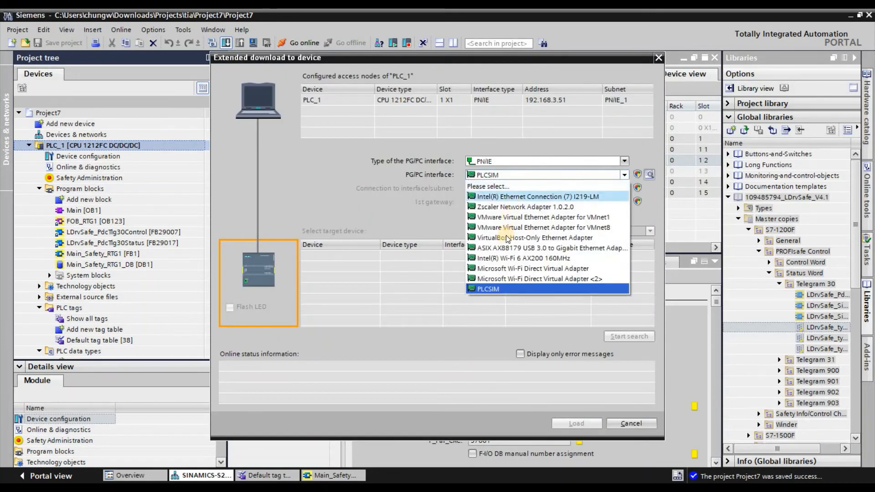
click(501, 247)
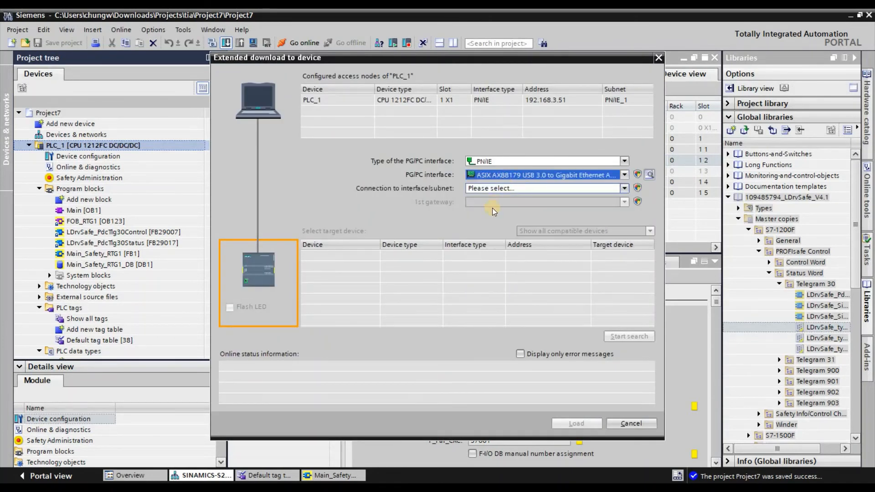
click(497, 188)
click(492, 219)
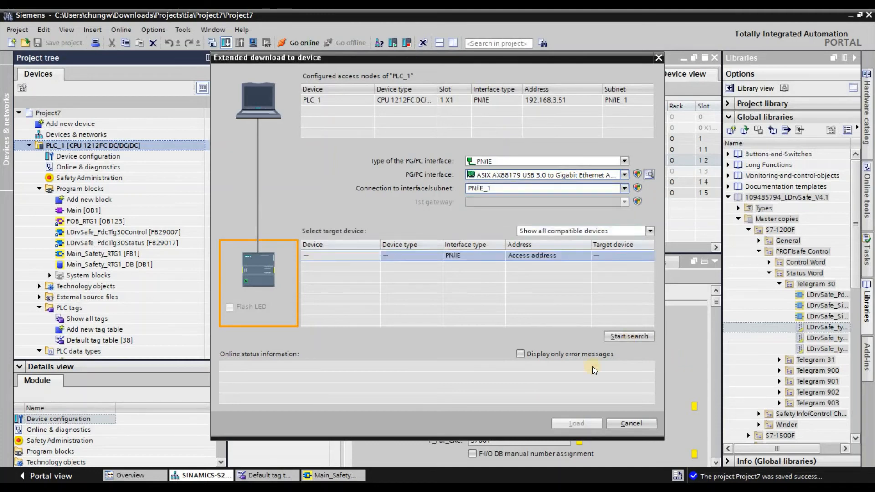
click(629, 341)
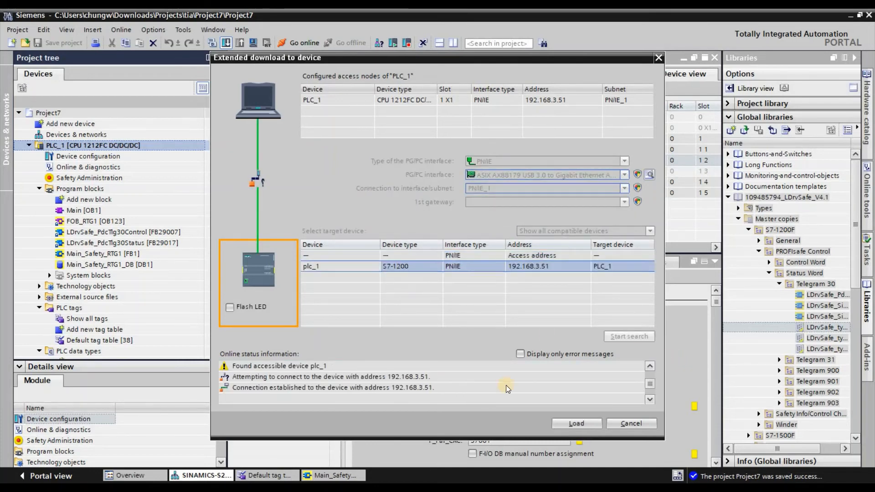
- Load PLC_1 onto the found S7-1200 without synchronization and finish with the Start module action
click(573, 427)
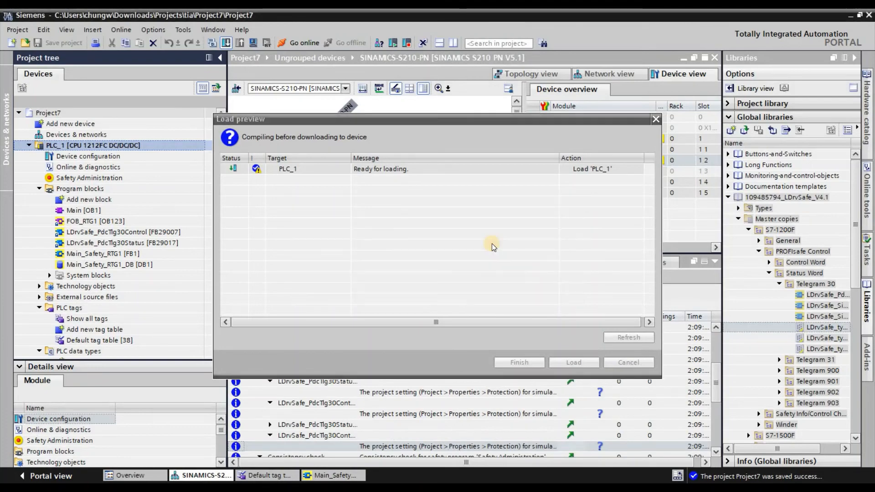
click(519, 362)
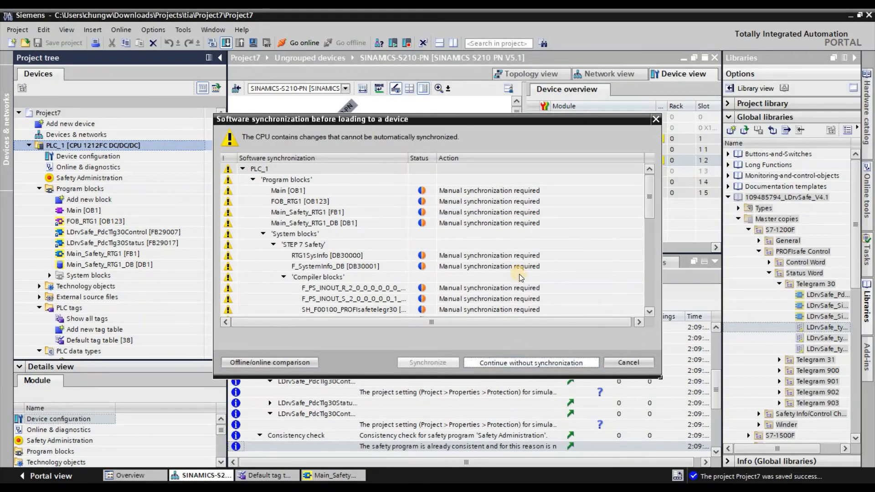
click(564, 365)
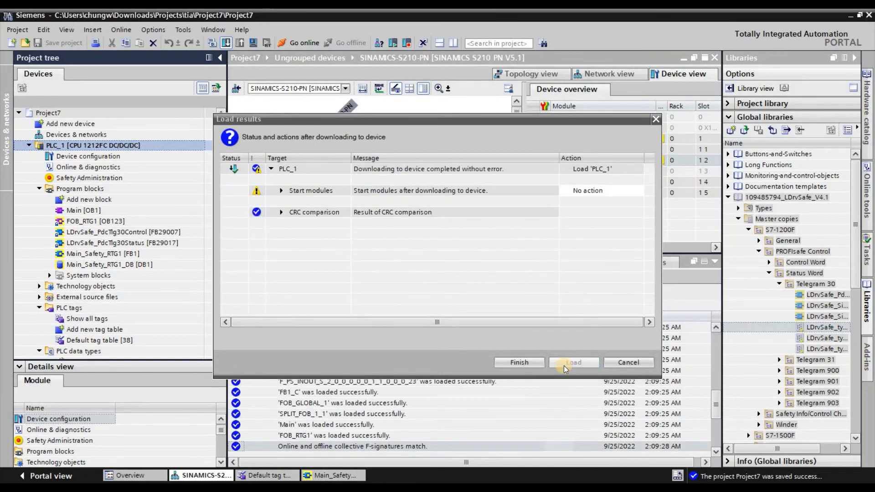
click(626, 188)
click(602, 209)
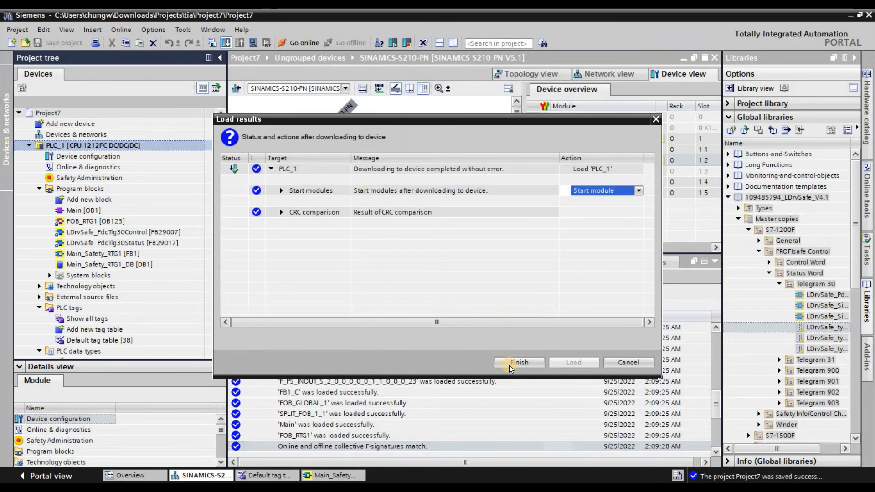
click(510, 365)
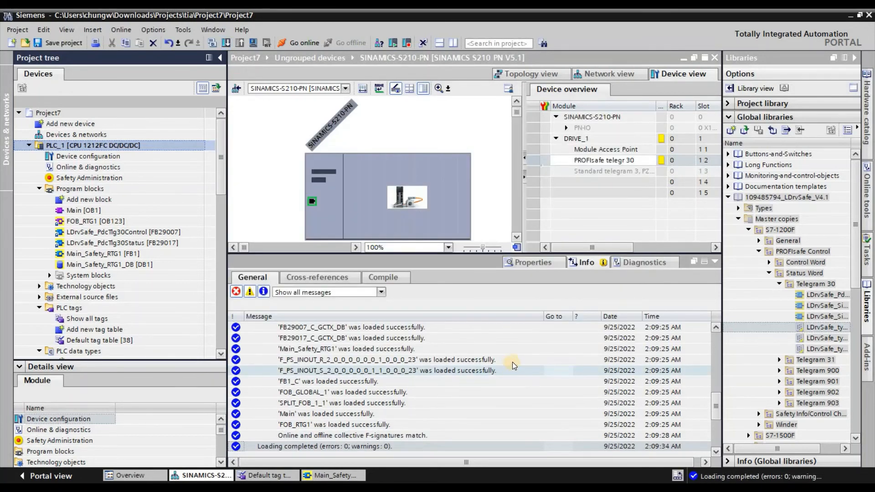
click(712, 259)
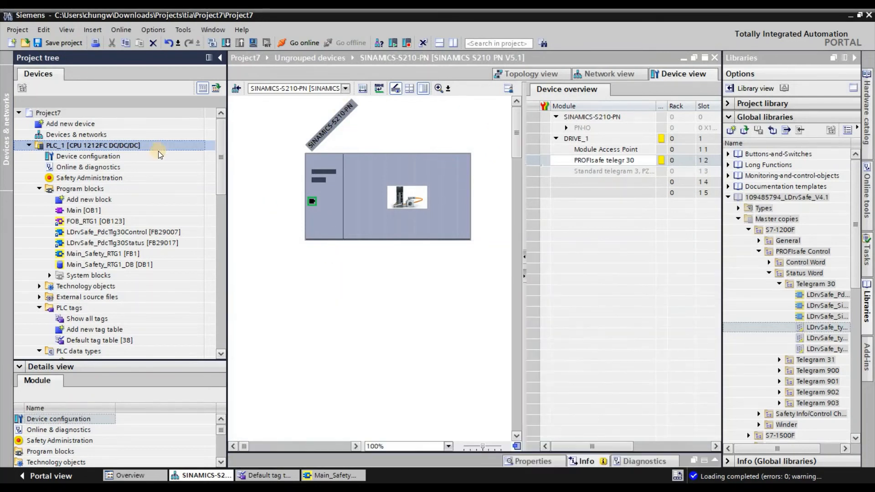
- Go online with PLC_1, save the project and return to the network view
click(161, 146)
click(303, 41)
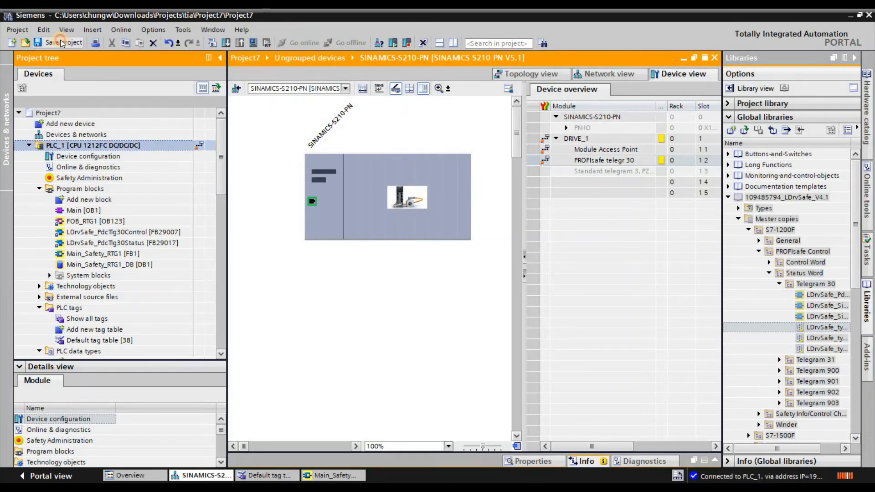
click(586, 75)
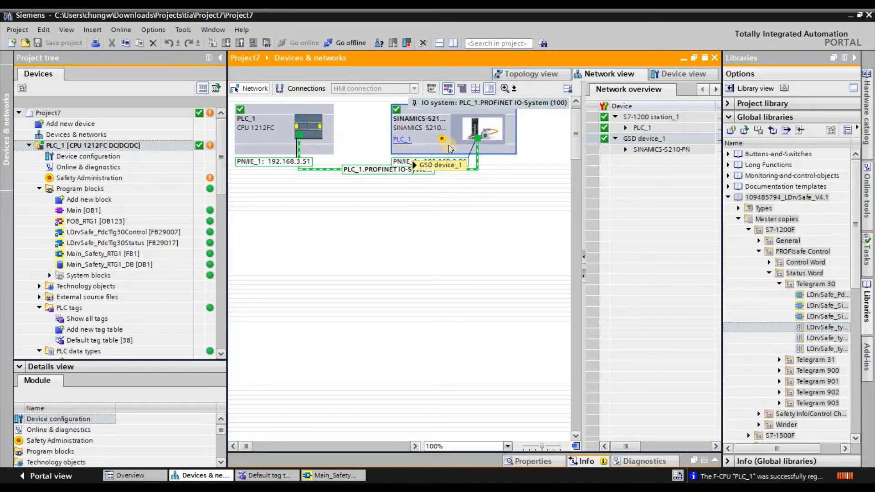
- Check the online status and I/O addresses of the PROFIsafe telegr 30 module in the SINAMICS-S210-PN device overview
double_click(513, 139)
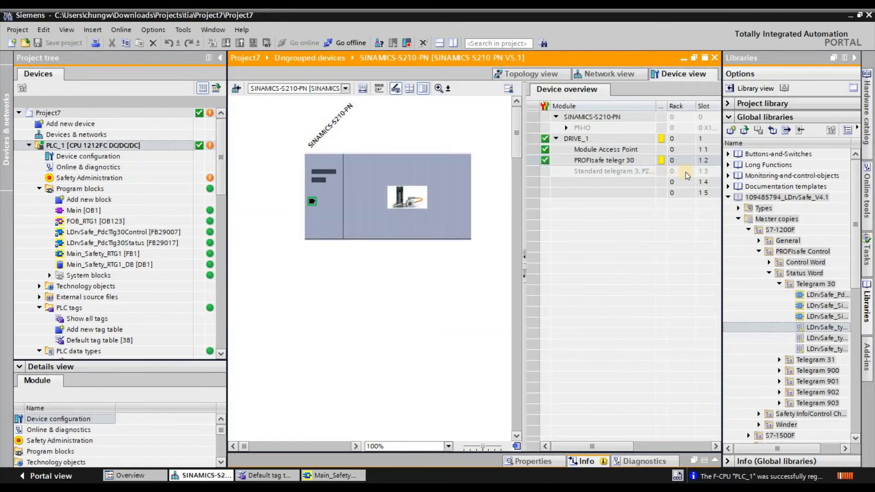
click(853, 58)
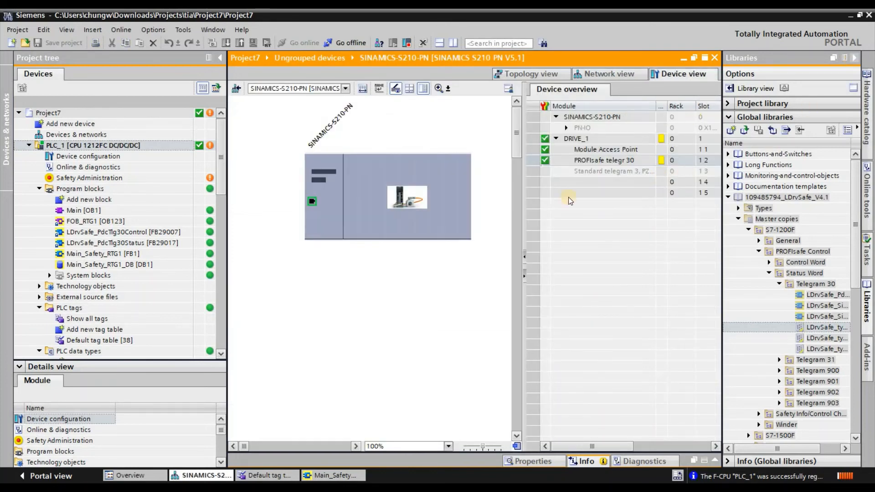
drag(662, 165, 536, 164)
click(588, 161)
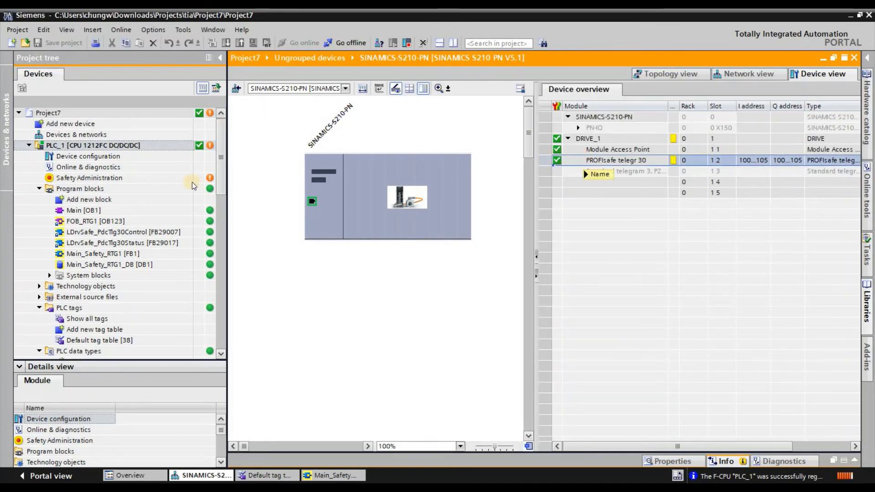
click(340, 294)
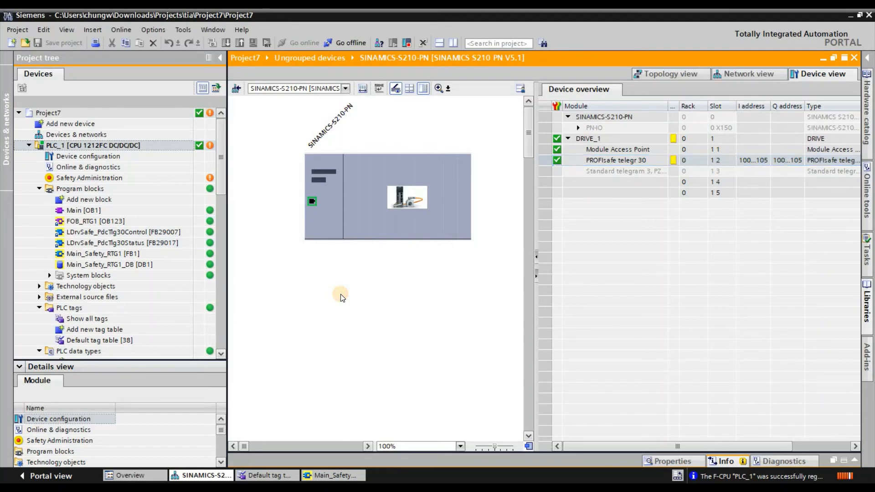
- Open Main_Safety_RTG1, turn on monitoring and examine the live signals of the ESTOP1, Telegram30 control and Telegram30 status blocks
double_click(127, 253)
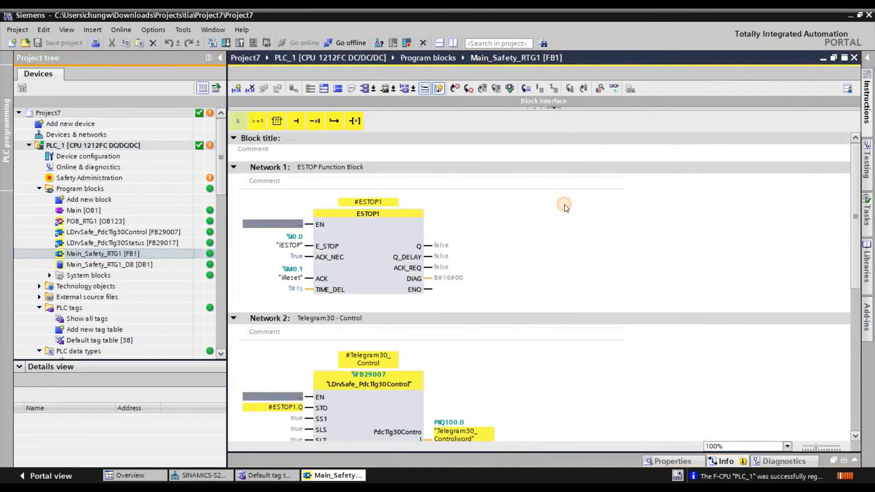
click(614, 89)
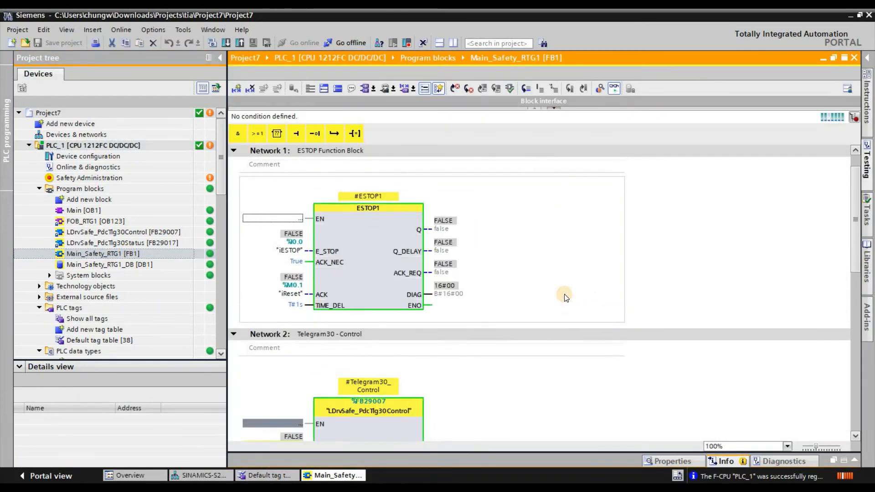
scroll(509, 211, down, 3)
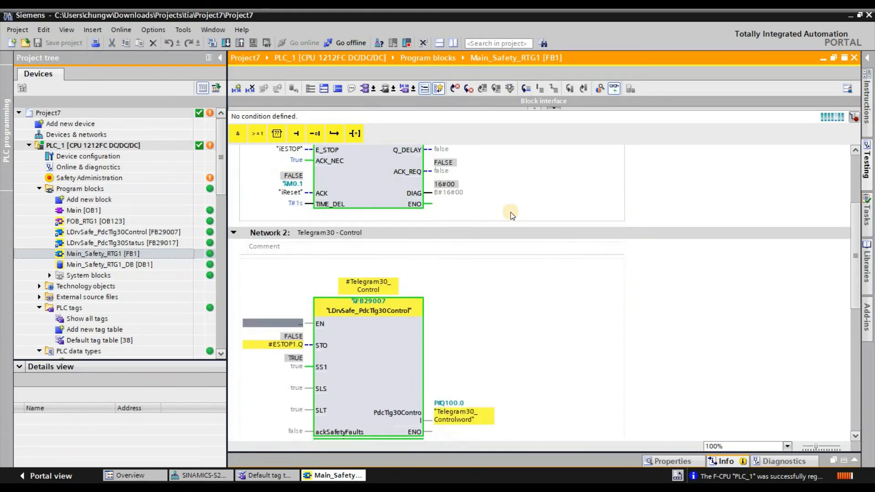
scroll(488, 257, up, 4)
scroll(470, 275, down, 5)
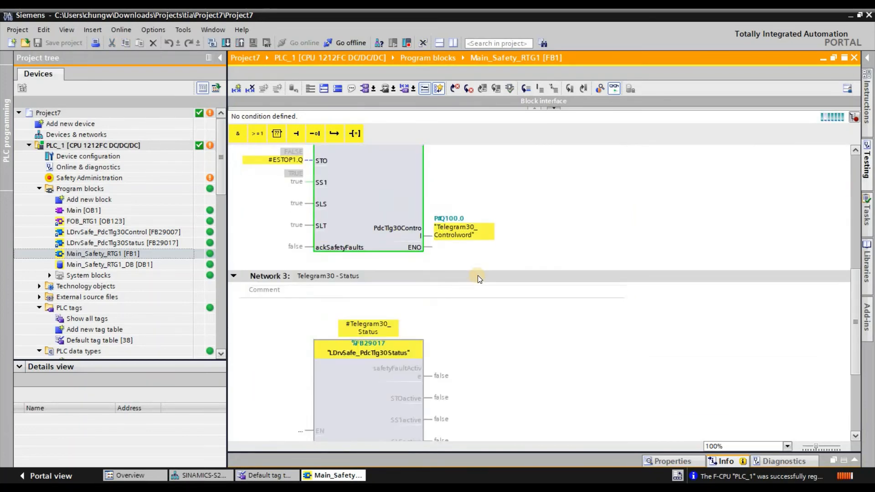
scroll(477, 275, down, 3)
scroll(487, 233, up, 2)
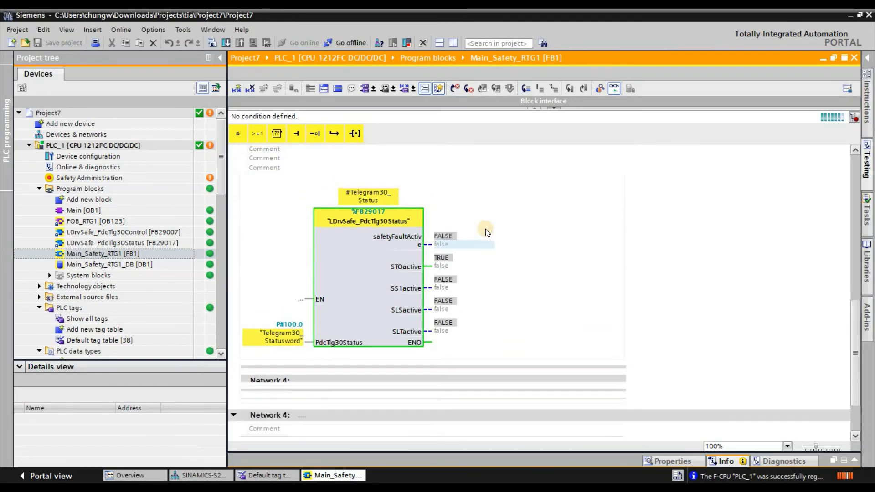
- Compare the live signals of the ESTOP1, Telegram30 control and Telegram30 status blocks before and after the emergency stop is released
scroll(487, 233, up, 5)
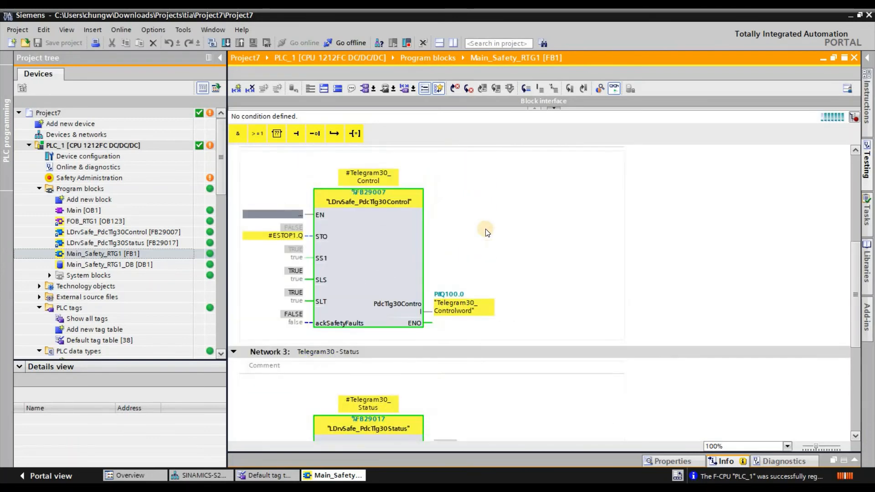
scroll(487, 232, down, 5)
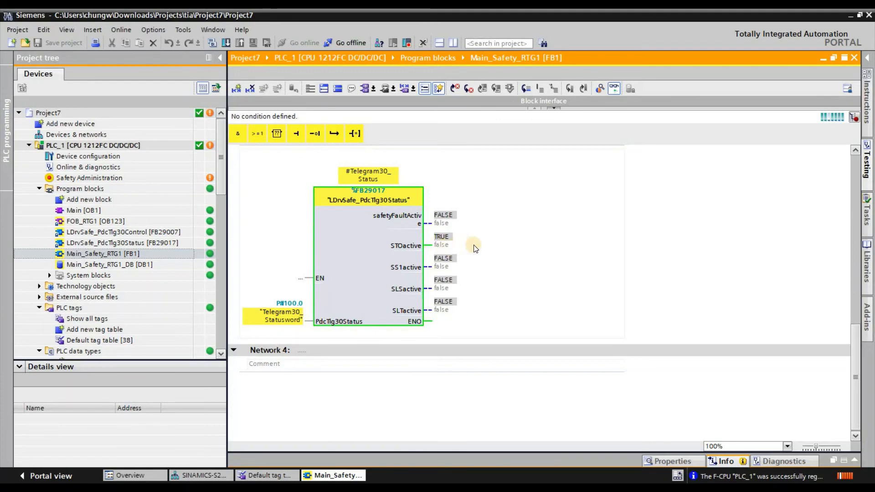
scroll(530, 252, up, 10)
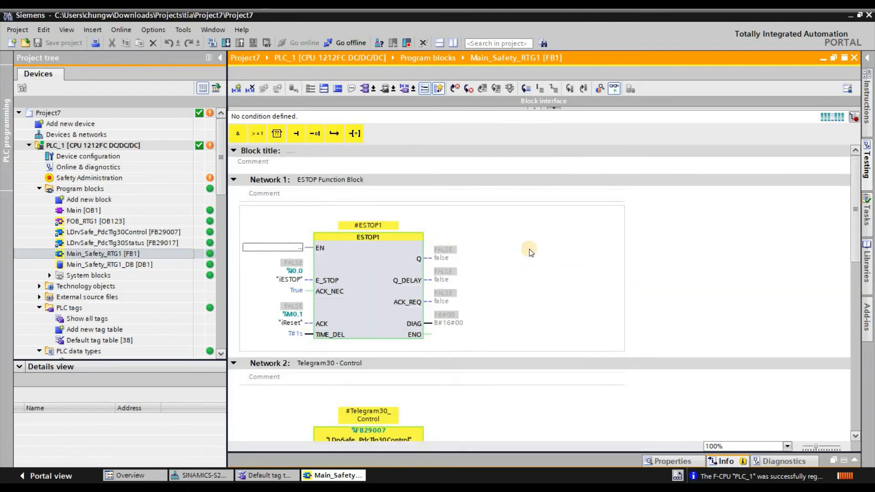
scroll(530, 252, down, 1)
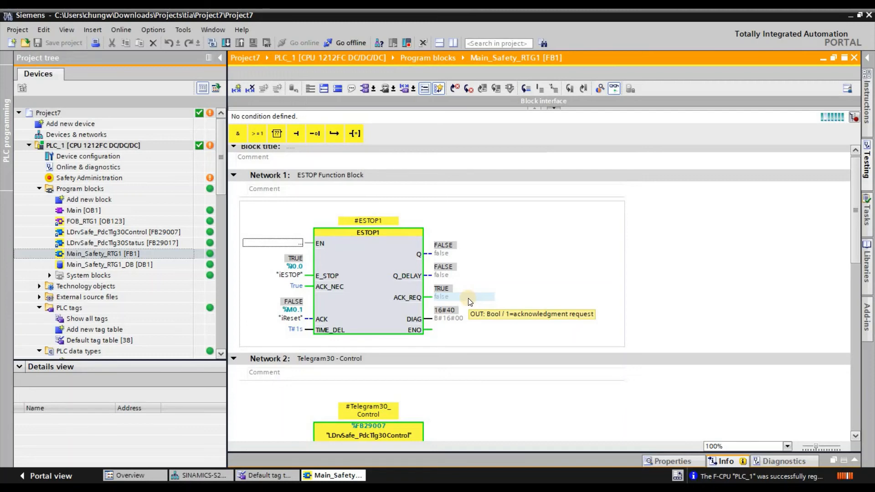
scroll(458, 330, down, 10)
scroll(458, 330, up, 10)
- Acknowledge the ESTOP1 block by modifying iReset on its ACK input to 1 and back to 0
right_click(276, 325)
key(Escape)
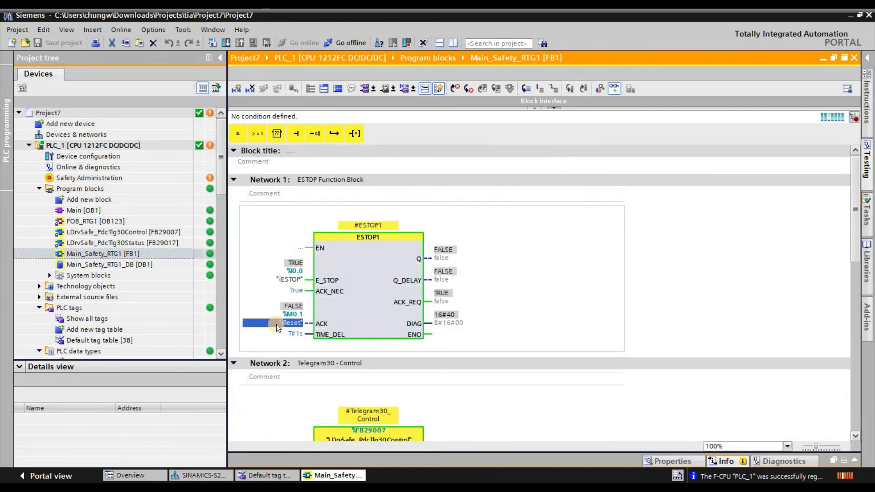
right_click(276, 324)
mouse_move(413, 119)
click(436, 129)
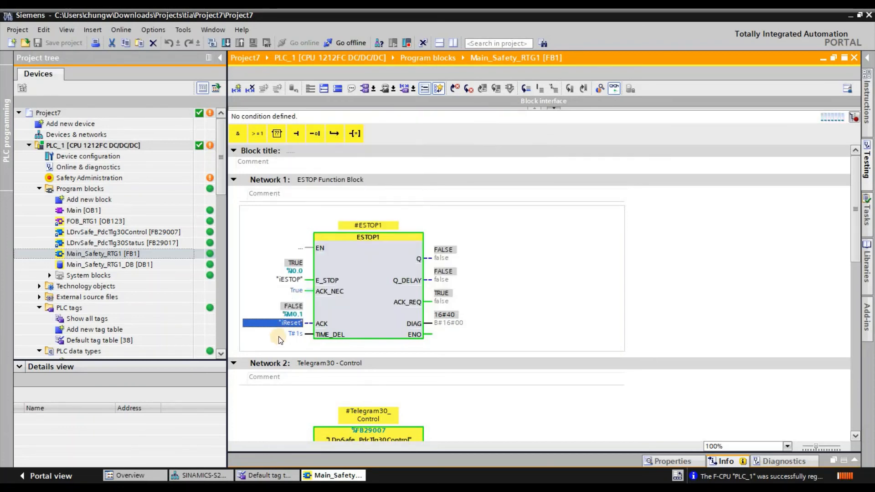
key(shift+F10)
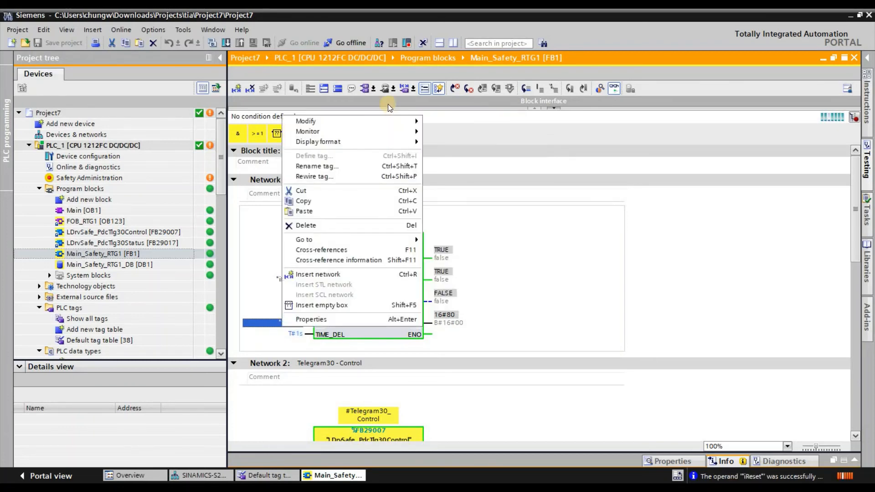
click(495, 294)
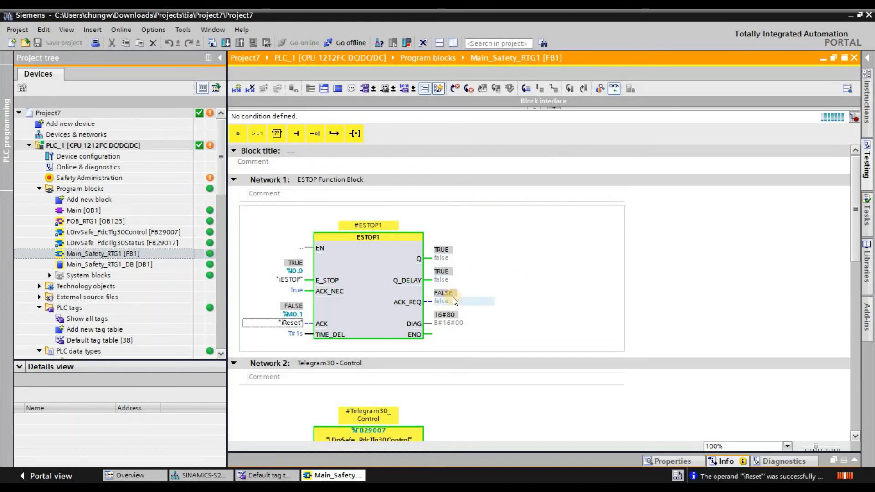
- Check the live STO input of the Telegram30 control block and the outputs of the Telegram30 status block
scroll(555, 349, down, 3)
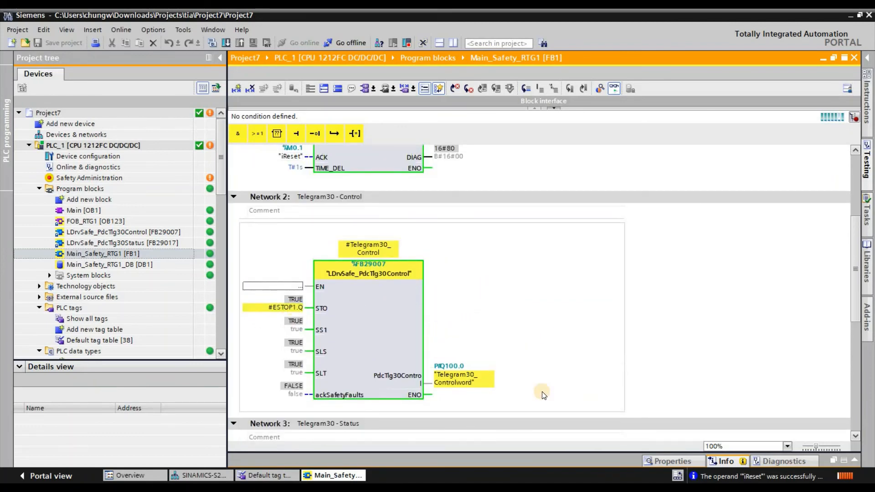
scroll(502, 296, down, 5)
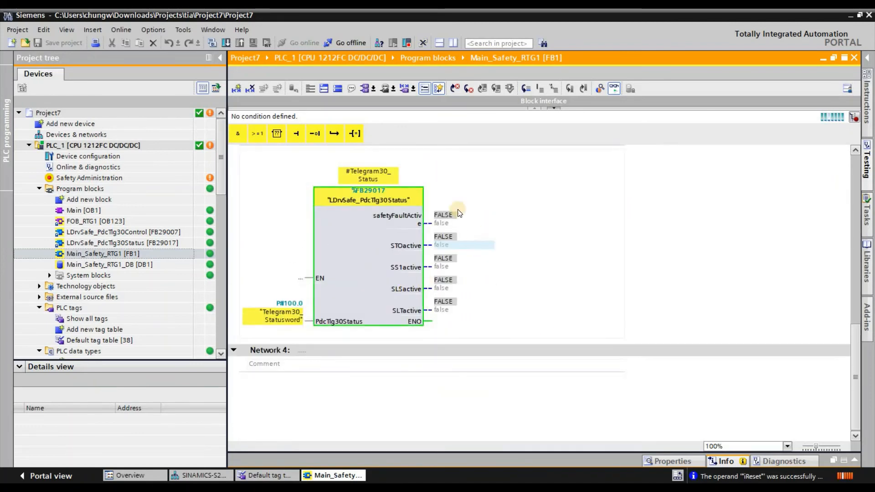
scroll(488, 271, up, 8)
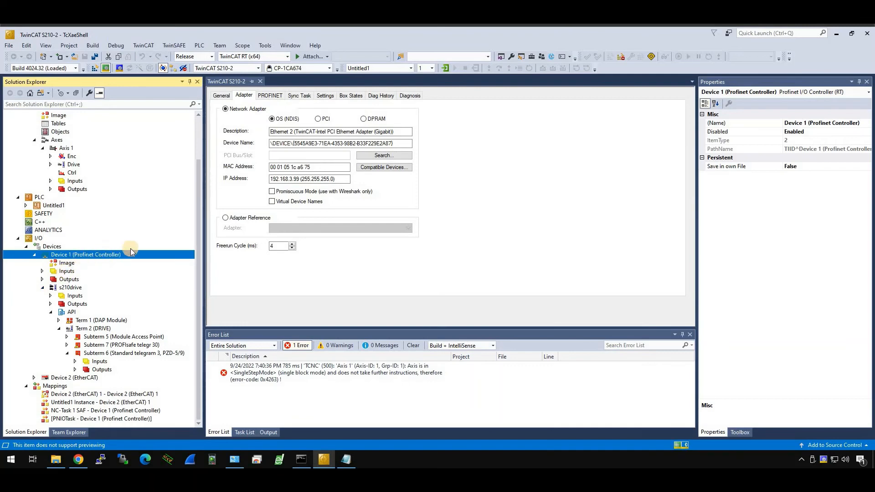
- Switch to TwinCAT and review the module and submodule slots in the Device Configuration of s210drive, including Term 2 (DRIVE)
click(111, 288)
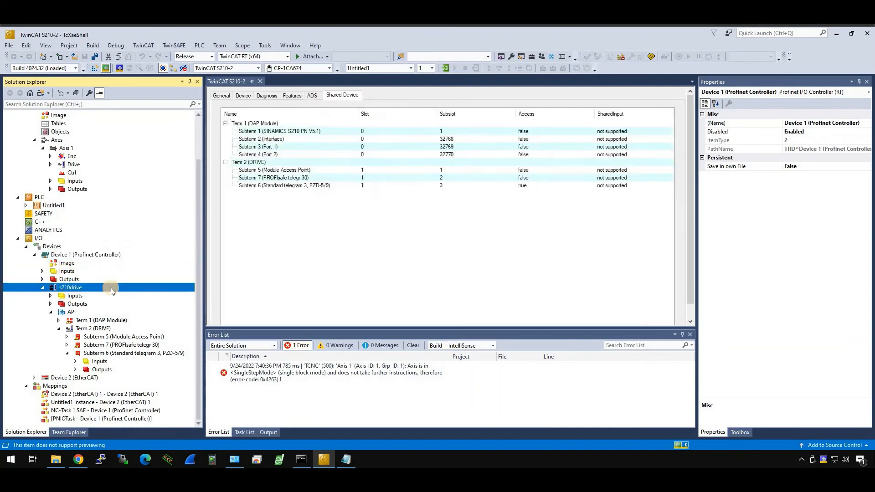
click(83, 313)
right_click(89, 313)
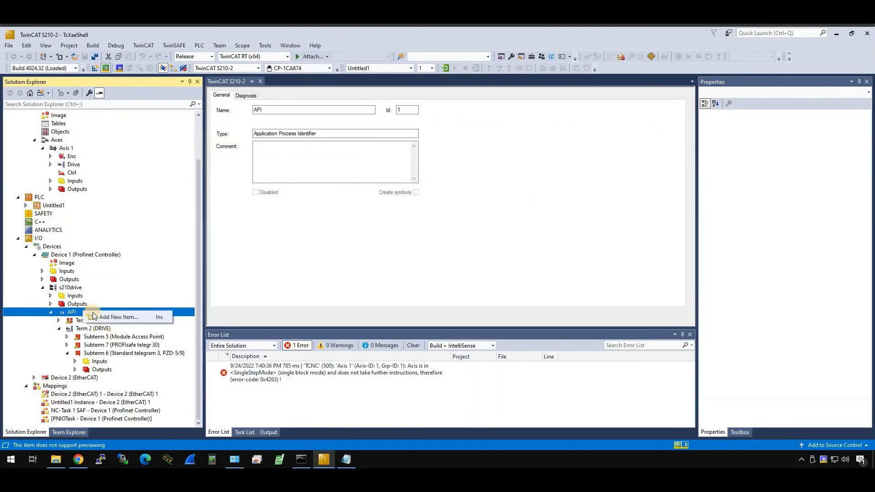
click(136, 313)
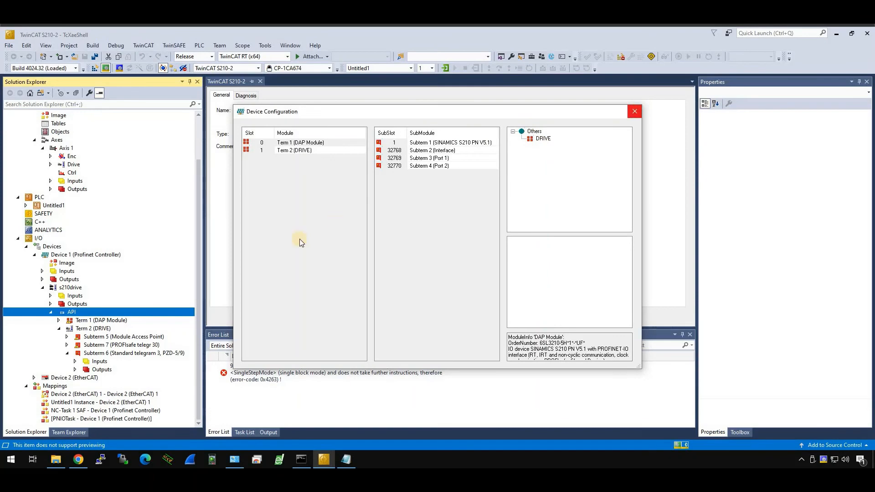
click(637, 111)
right_click(121, 328)
click(137, 331)
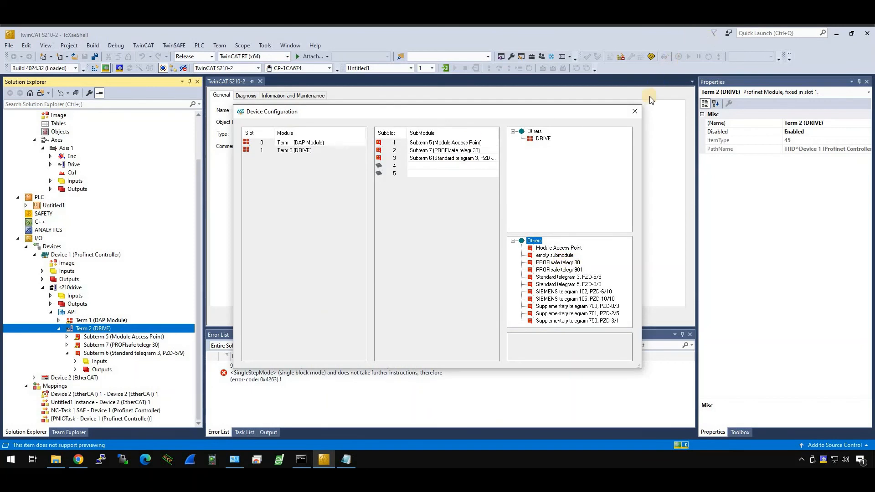
click(634, 111)
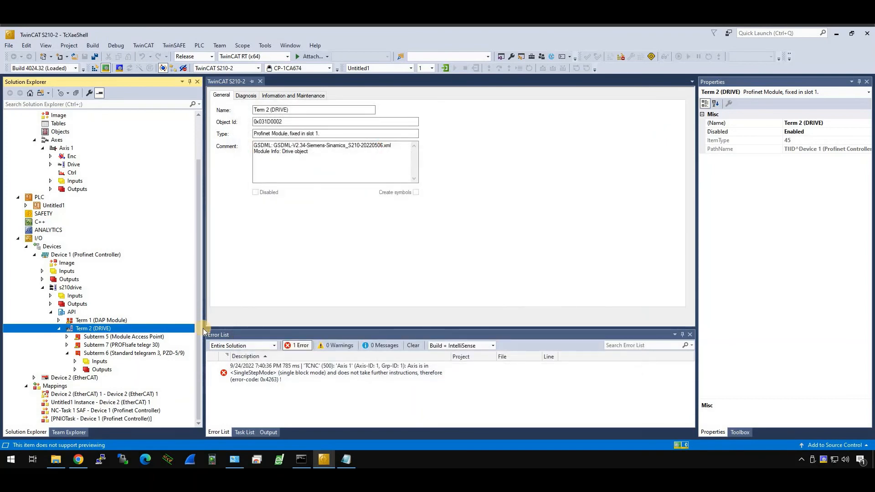
- Examine the Shared Device access settings of s210drive for PROFIsafe telegr 30 and Standard telegram 3
double_click(71, 288)
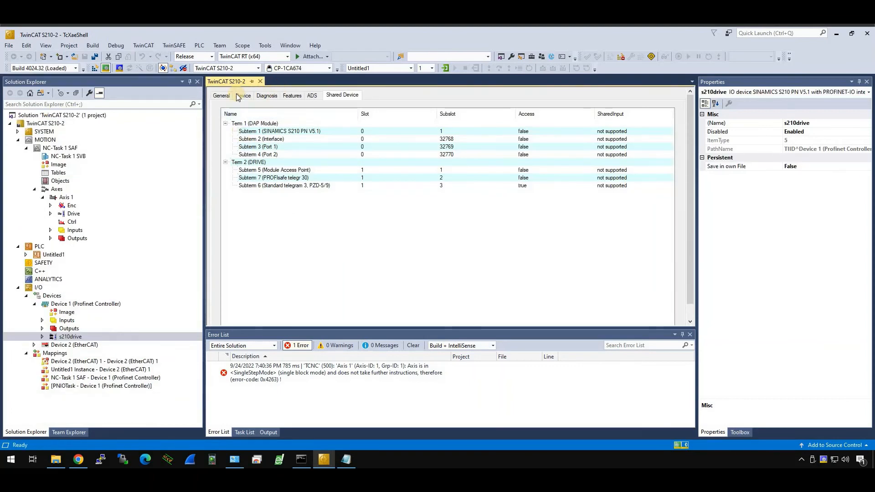
click(319, 96)
click(341, 95)
click(301, 187)
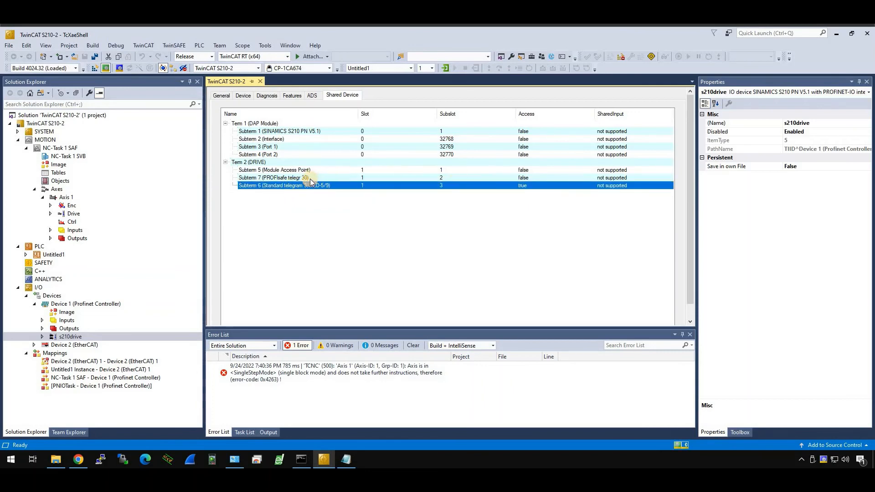
click(310, 178)
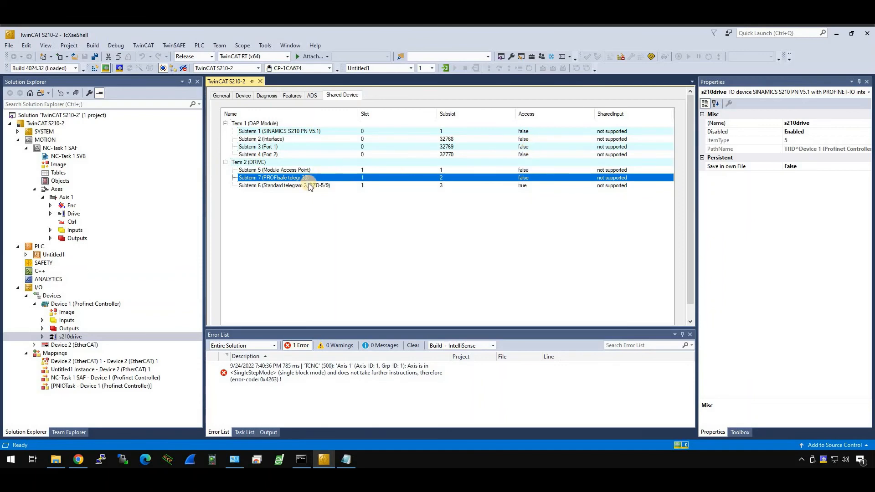
click(337, 186)
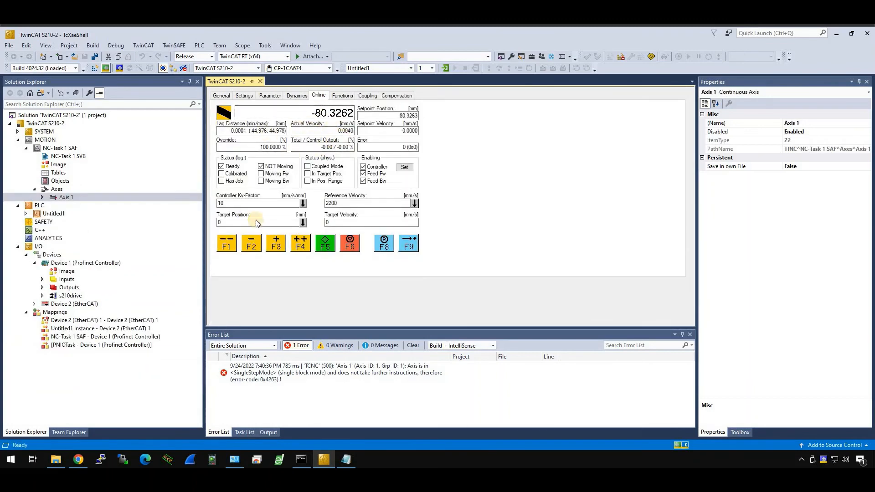
- Open the online view of Axis 1 and jog it fast backward, fast forward and slowly forward
drag(228, 247, 302, 155)
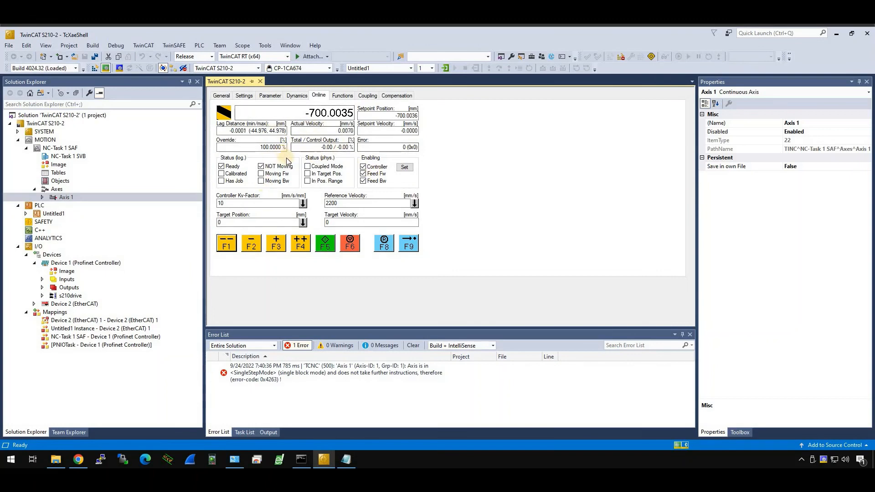
click(305, 246)
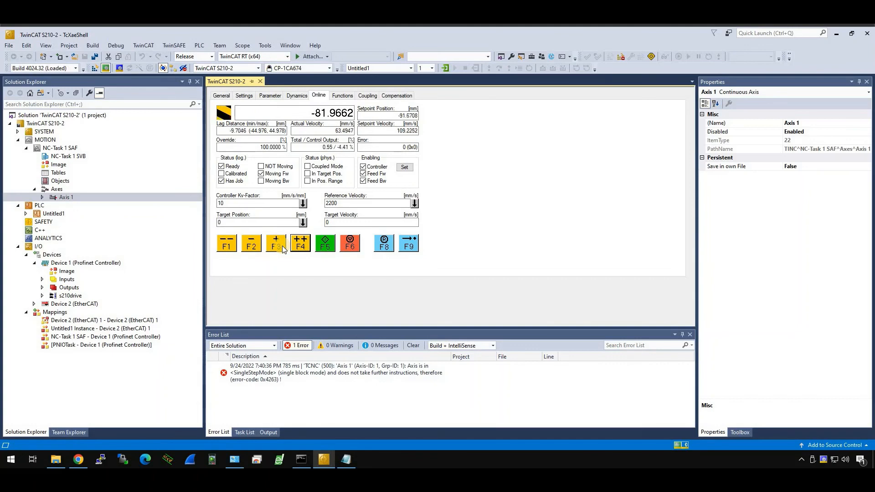
click(282, 246)
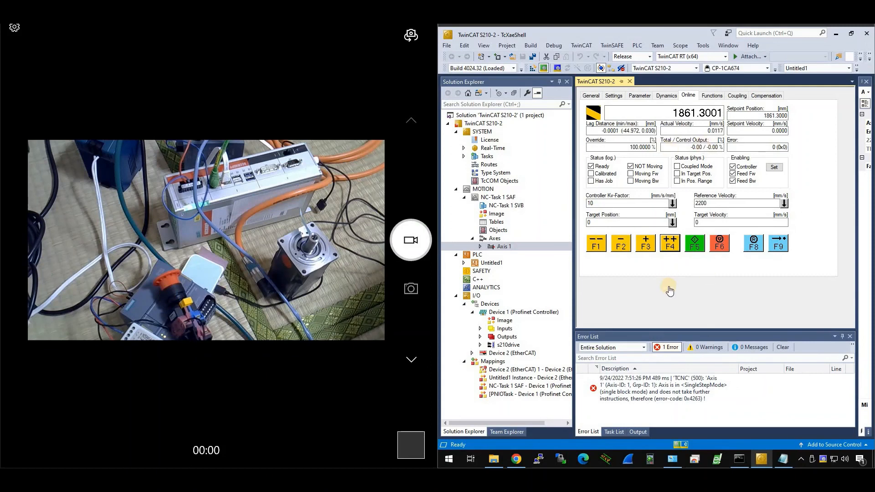
- Jog Axis 1 slowly forward twice, fast forward and fast backward while watching the motor on camera
click(648, 247)
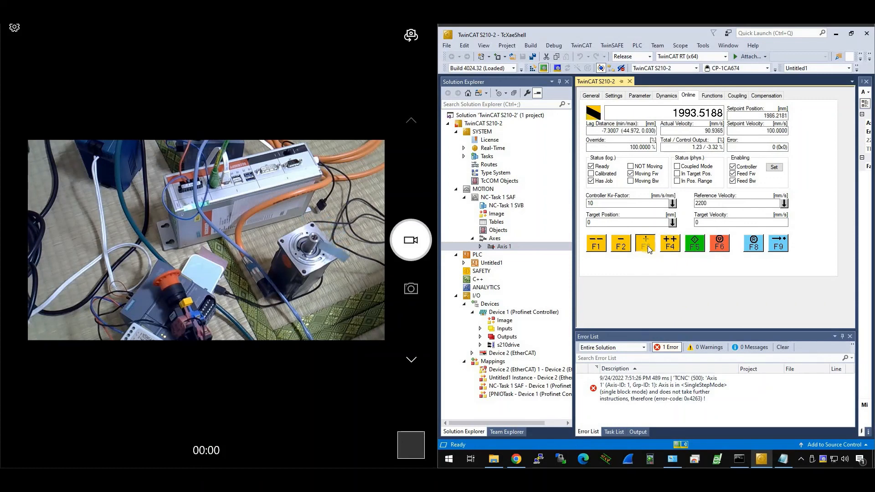
drag(647, 245, 664, 251)
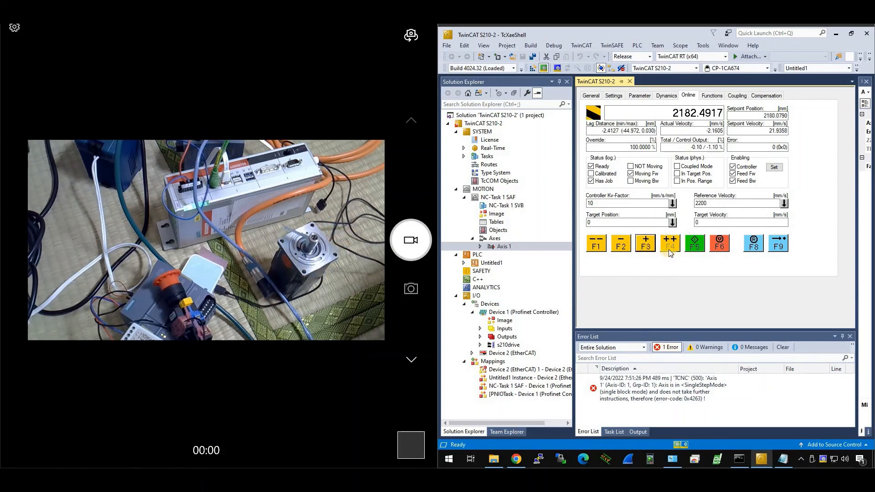
drag(673, 246, 645, 260)
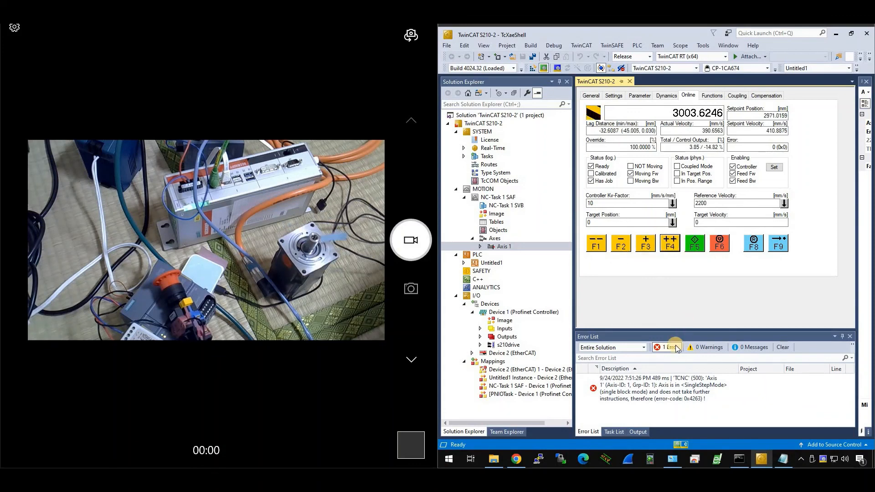
drag(599, 246, 627, 381)
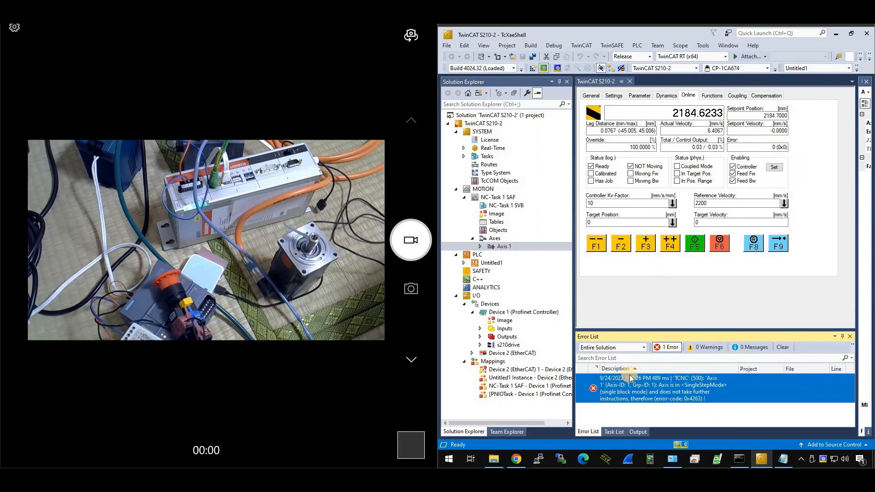
- Clear the Axis 1 error entry from the Error List
right_click(620, 382)
click(657, 322)
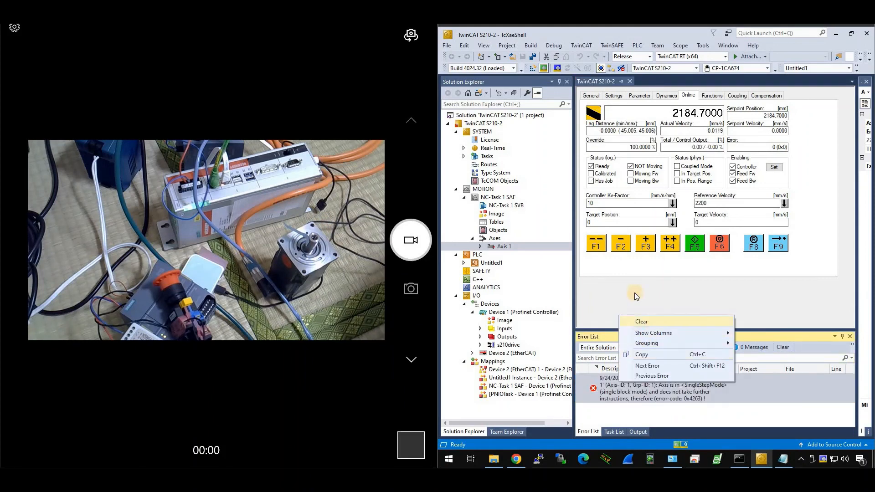
click(619, 283)
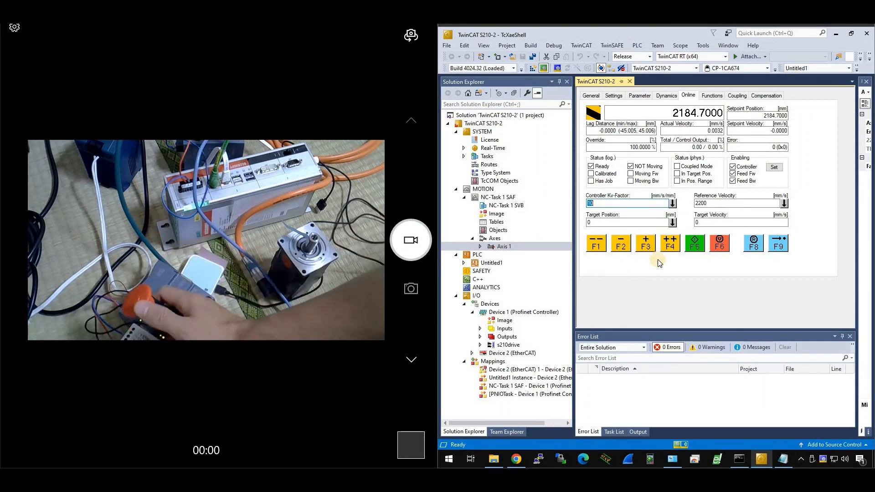
- Test Axis 1 against the emergency stop with a fast backward jog, an axis reset and a fast forward attempt, and enlarge the Error List
click(600, 250)
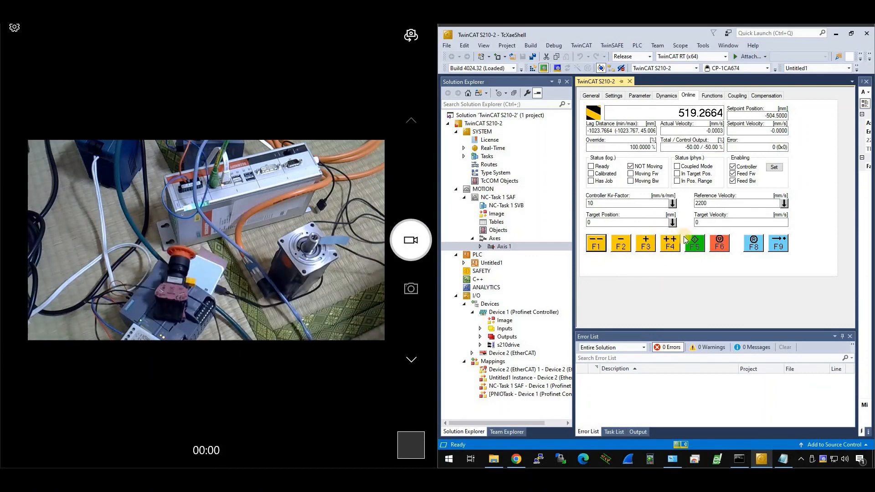
click(755, 244)
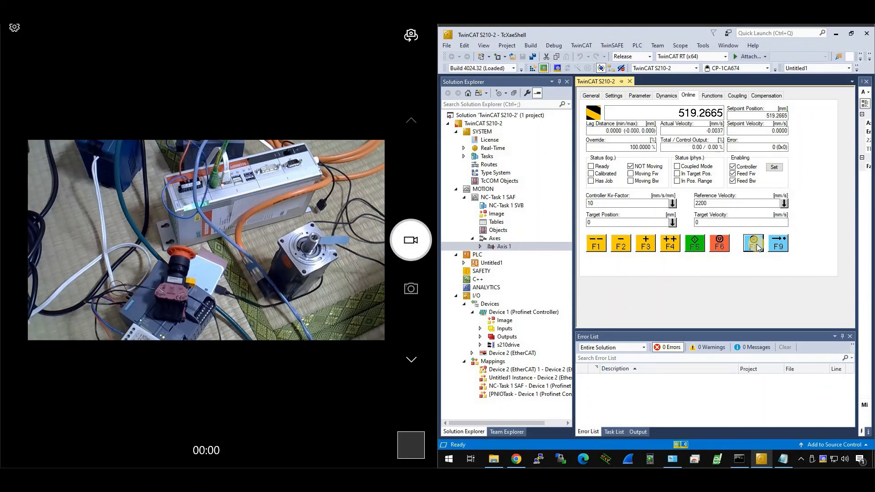
click(674, 247)
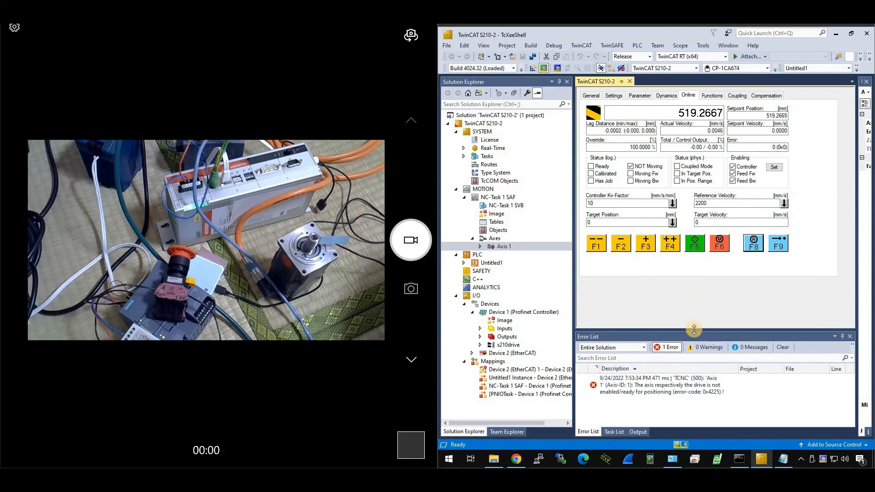
drag(694, 329, 690, 231)
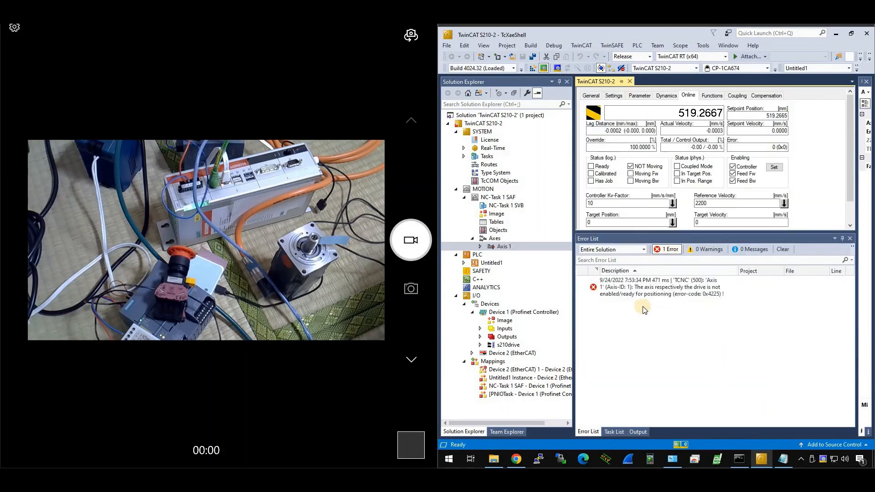